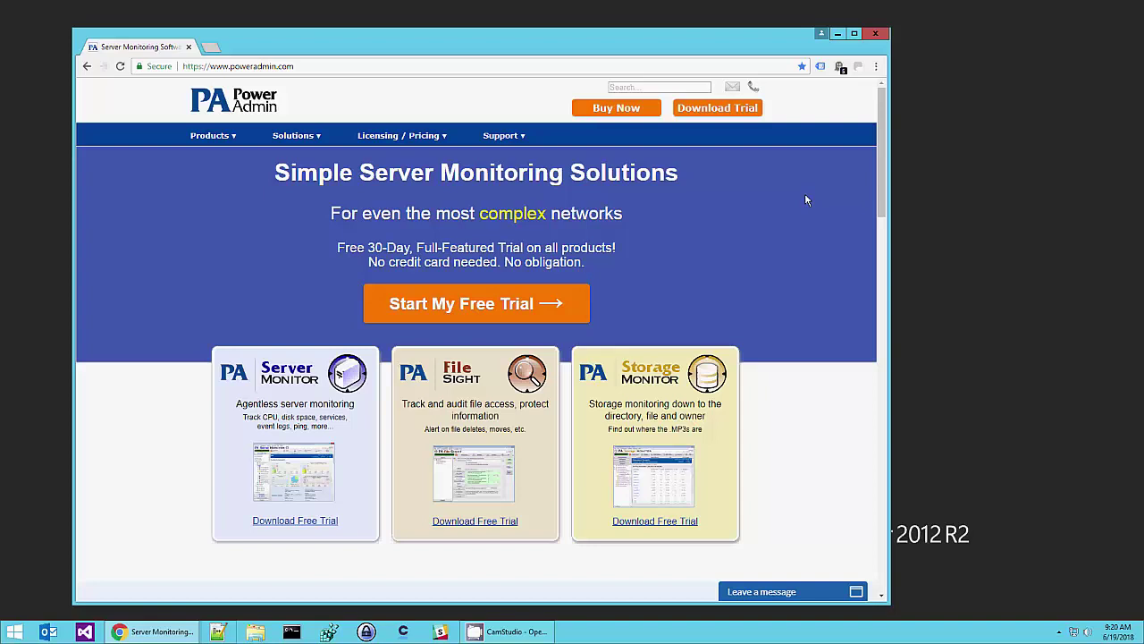
Download the PA File Sight Ultra trial installer, filesightultra.exe, and launch it in English.
click(454, 380)
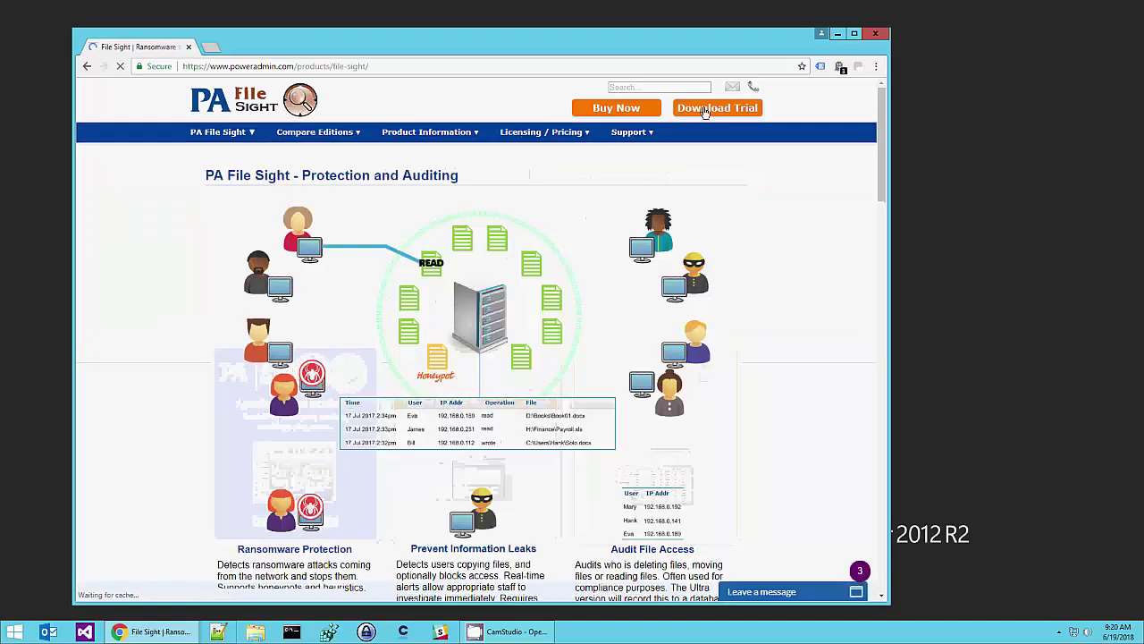
click(704, 109)
click(283, 412)
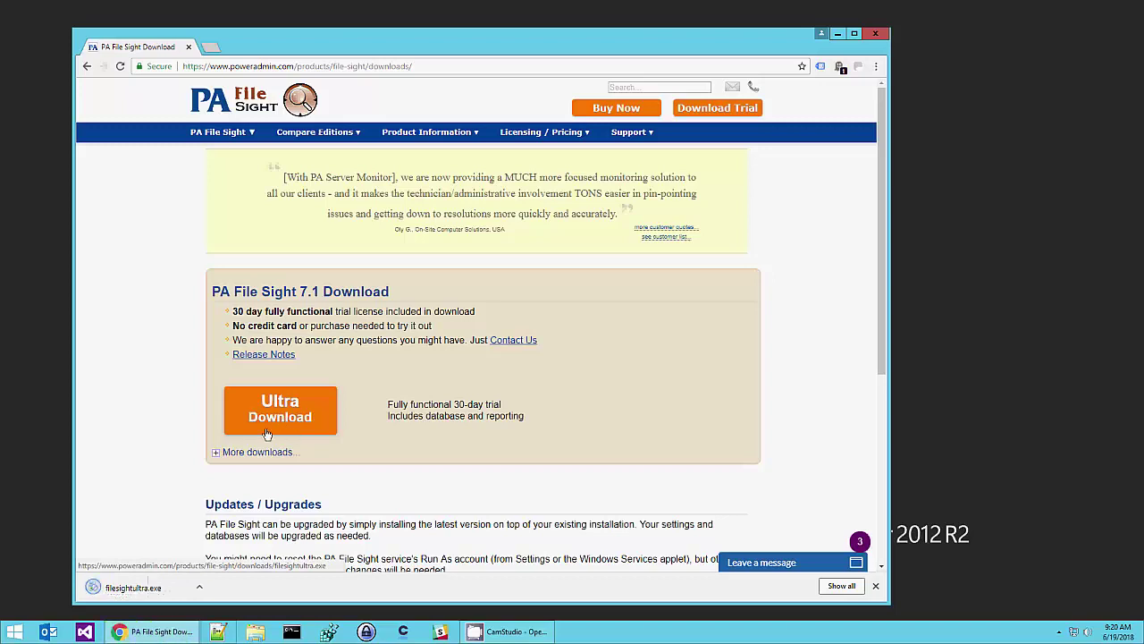
click(127, 592)
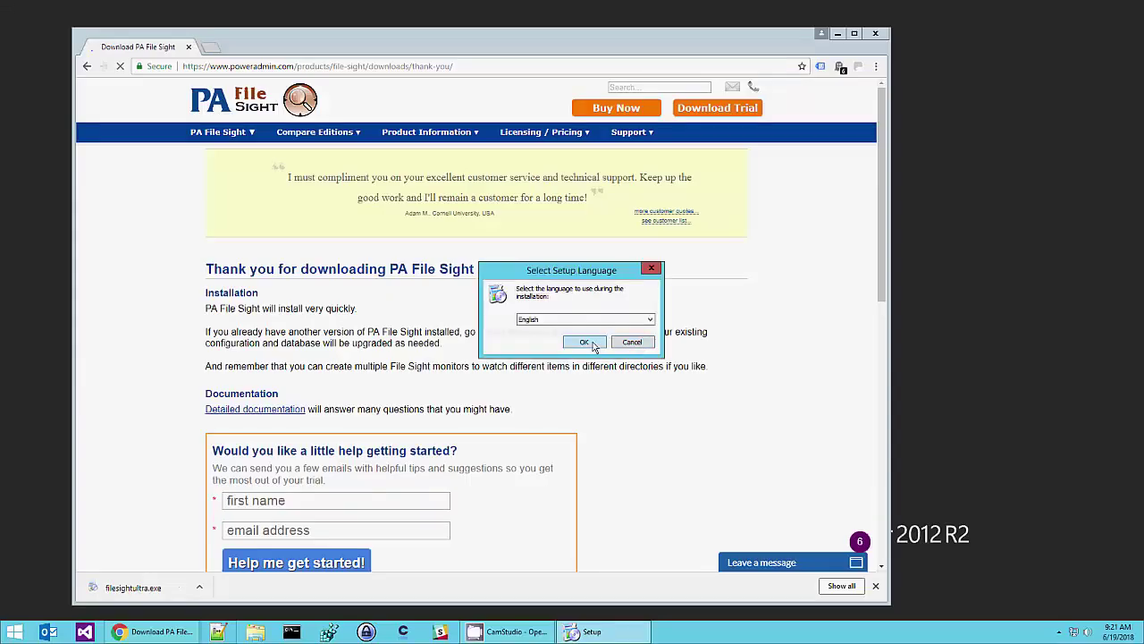
click(586, 343)
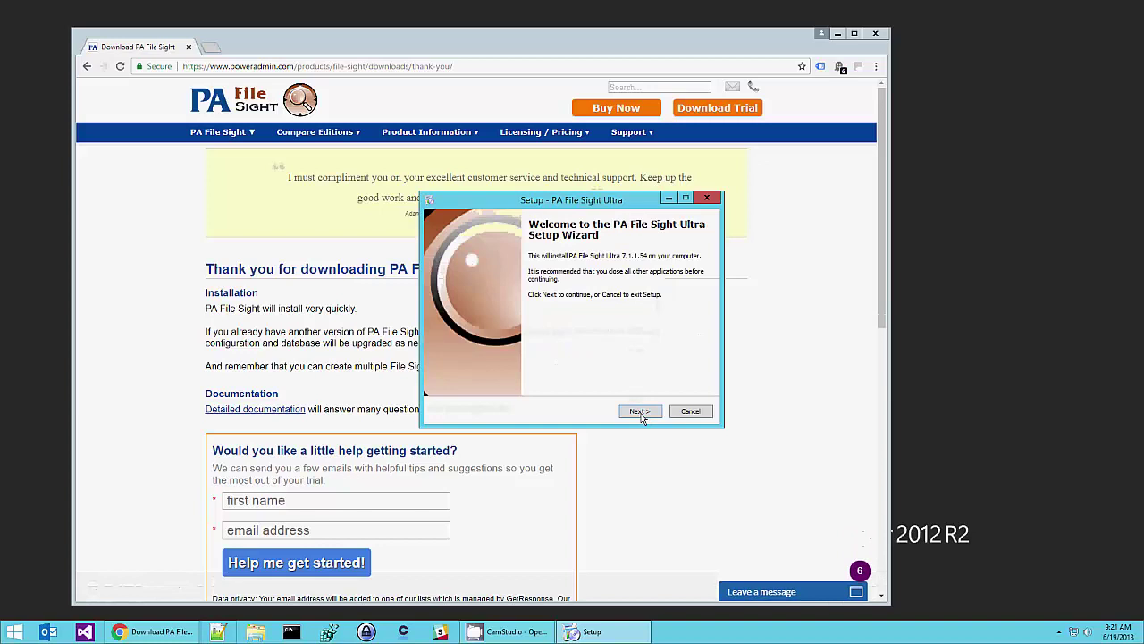
Close Chrome and install PA File Sight Ultra with the default location, components and tasks.
click(878, 36)
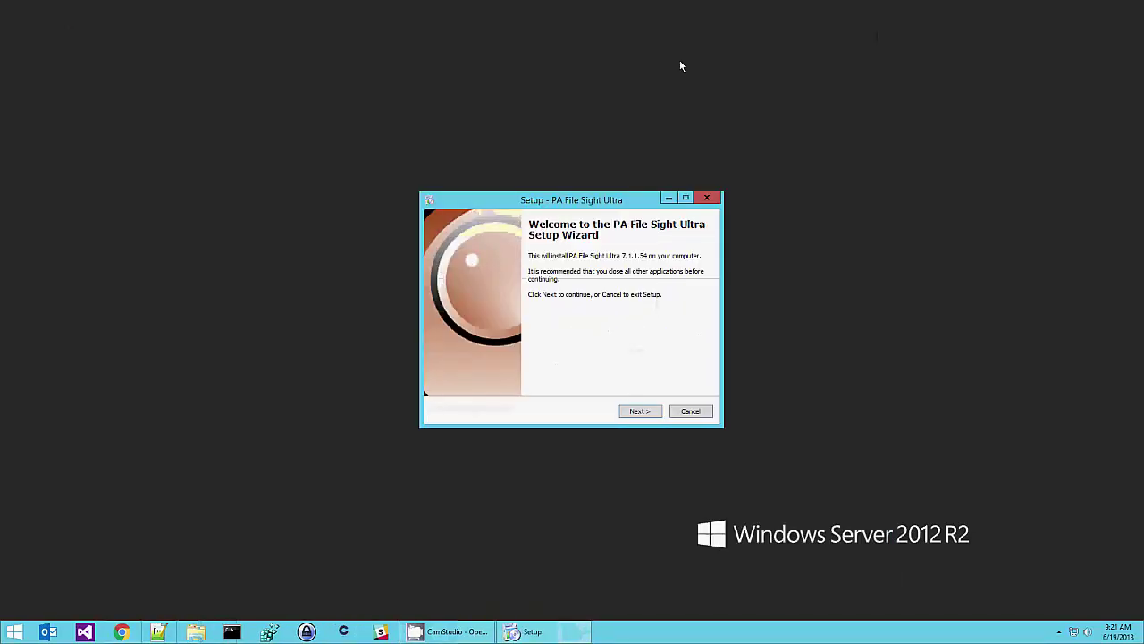
key(Return)
click(504, 375)
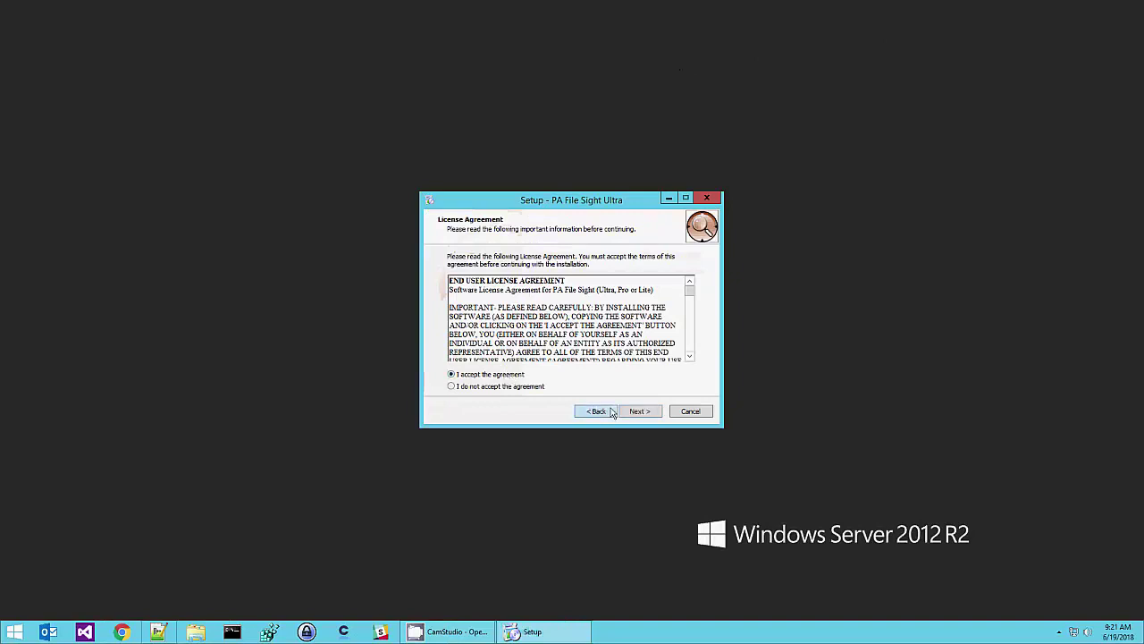
click(635, 411)
click(640, 414)
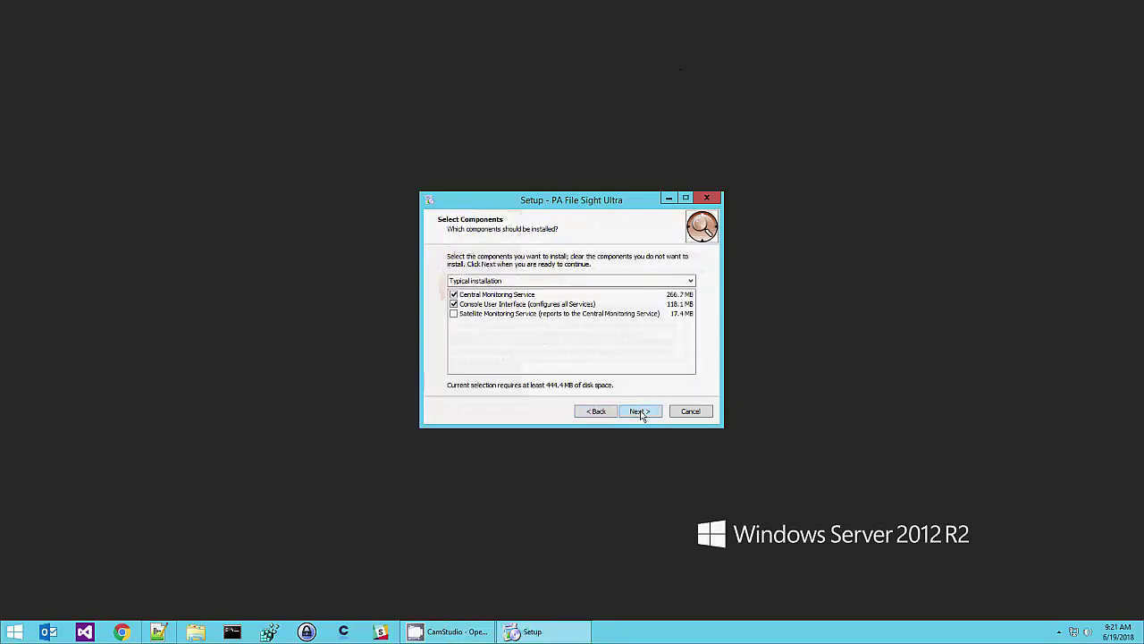
click(640, 414)
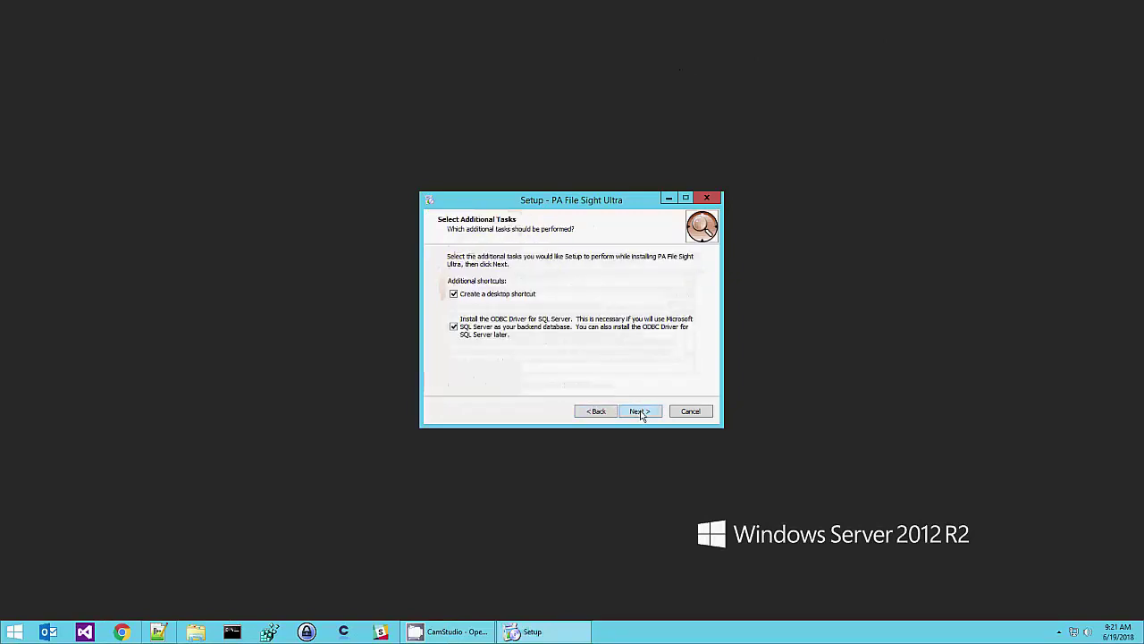
click(640, 414)
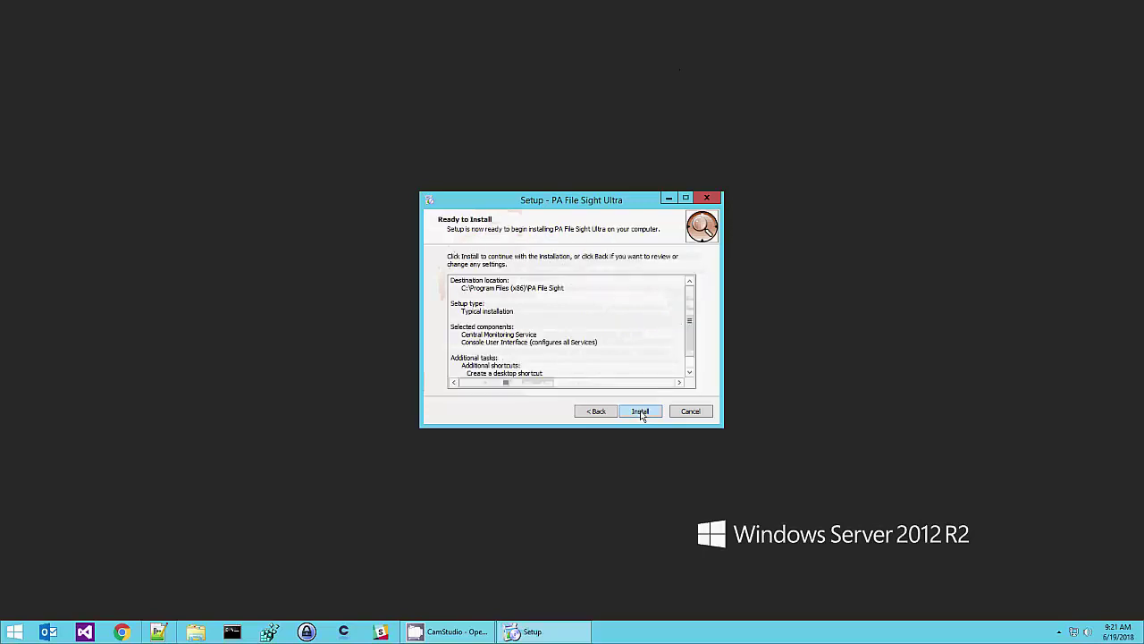
click(640, 412)
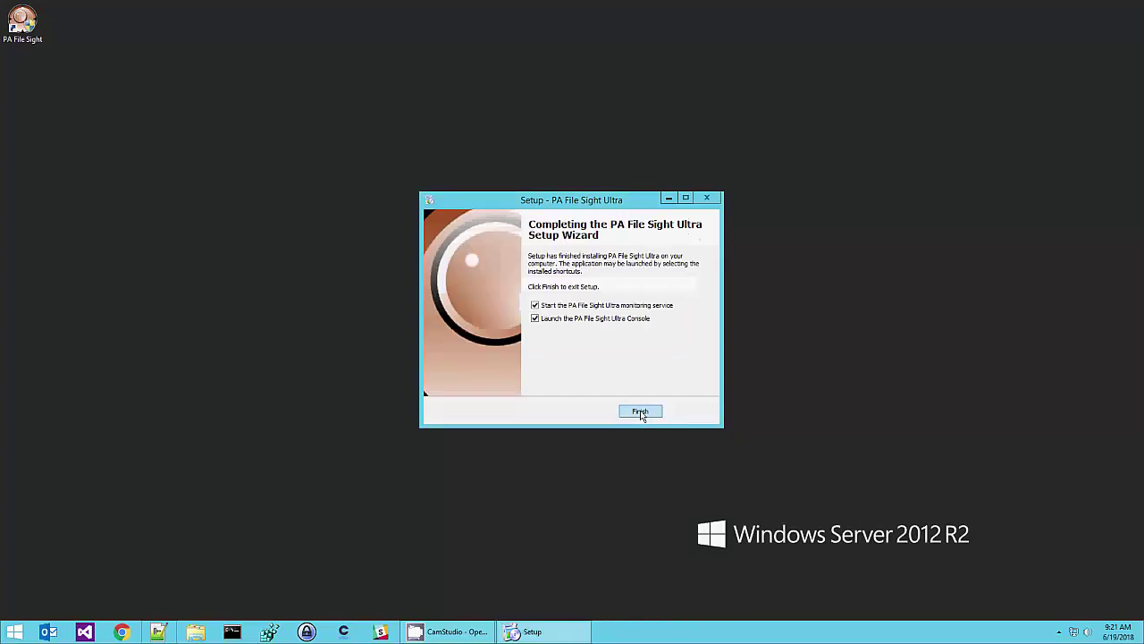
Finish setup, connect the console to Local host and dismiss the HTTP server SSL error.
click(640, 412)
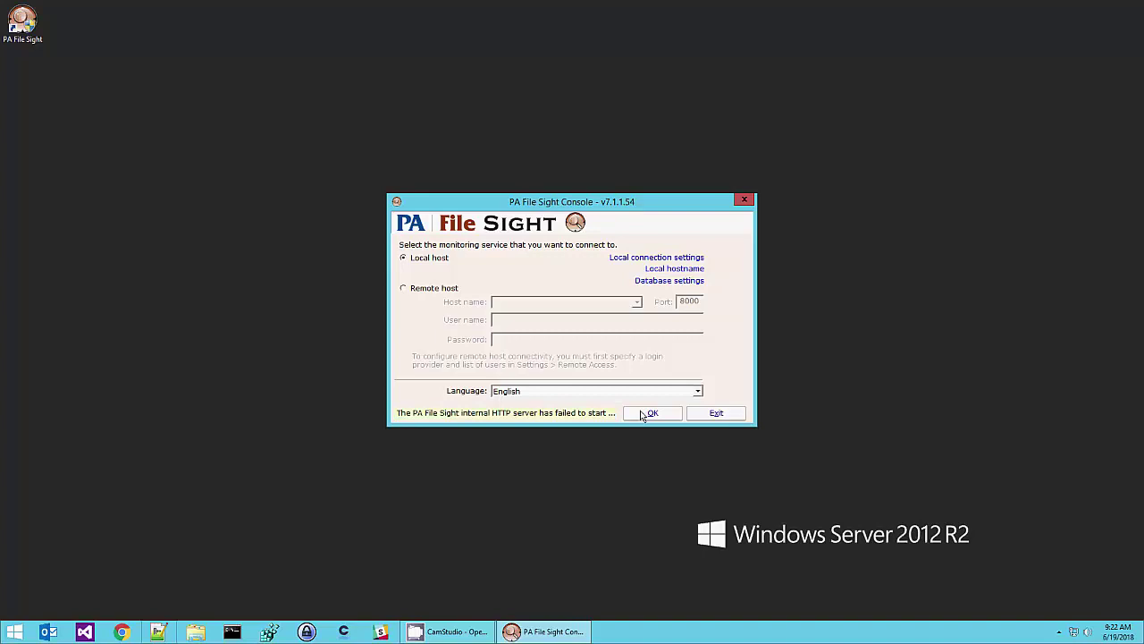
click(644, 414)
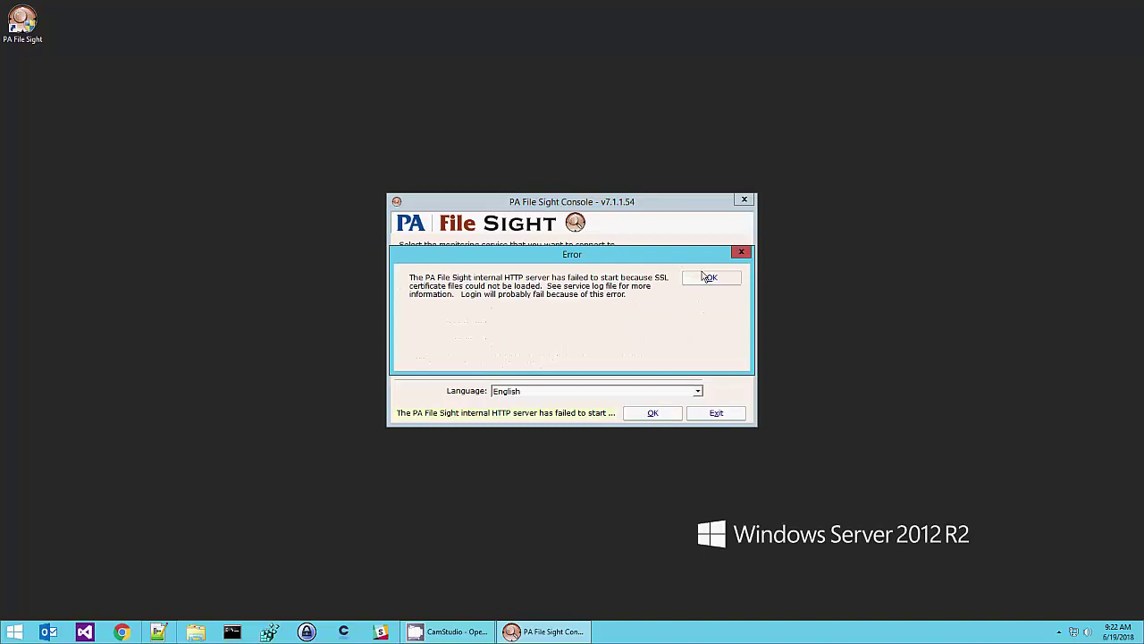
click(711, 277)
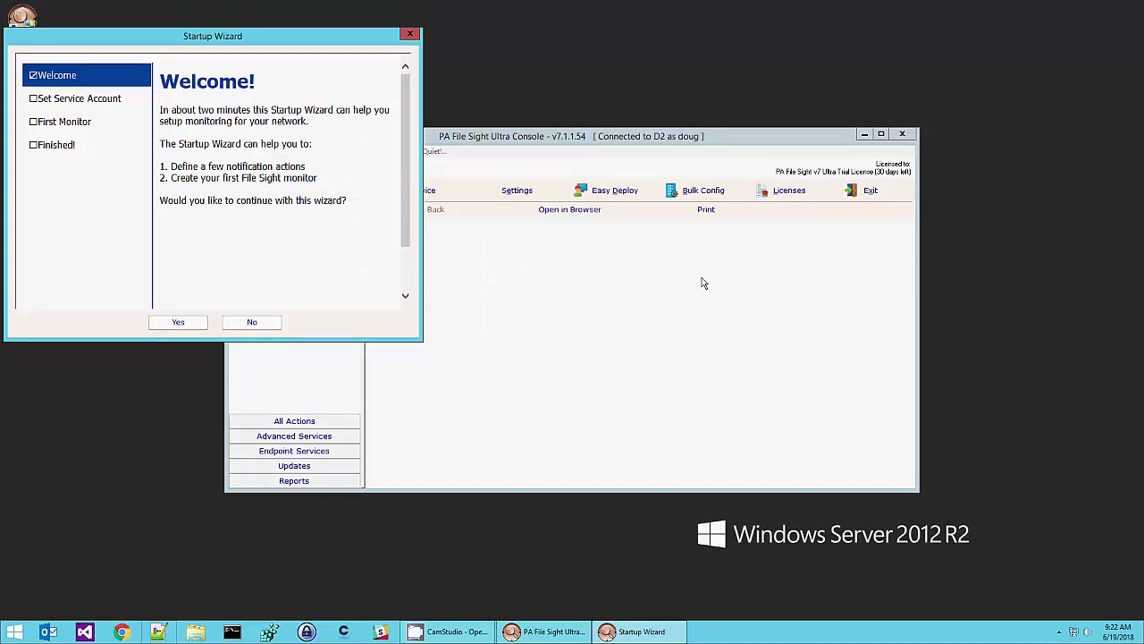
Keep the Local System service account and submit 'H:\Audits Folder' as the folder to monitor.
click(179, 323)
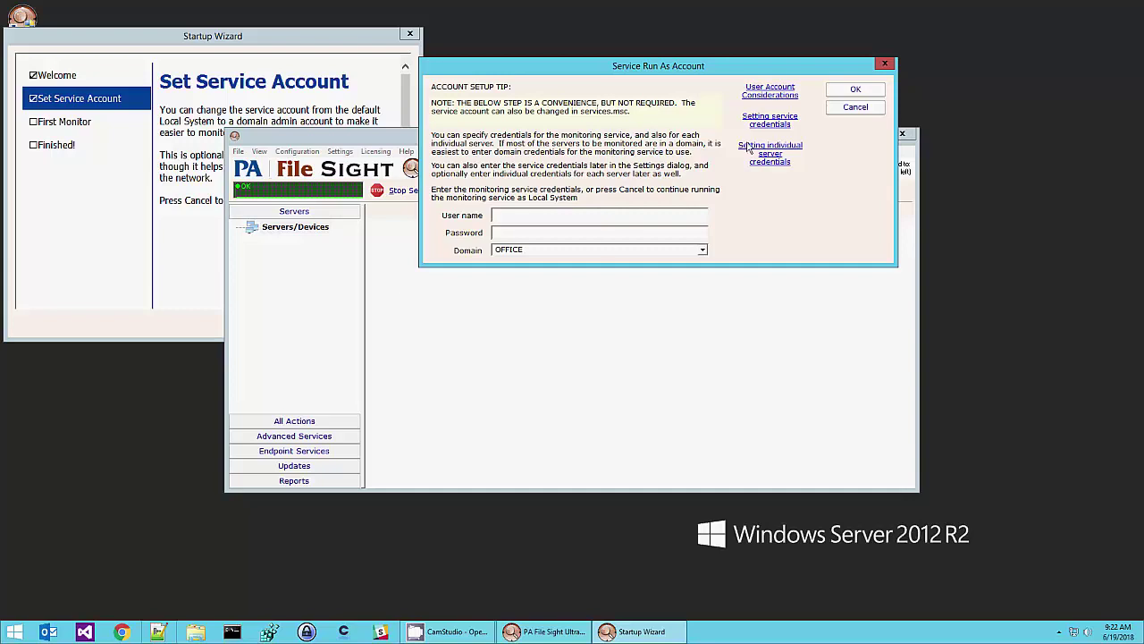
click(853, 108)
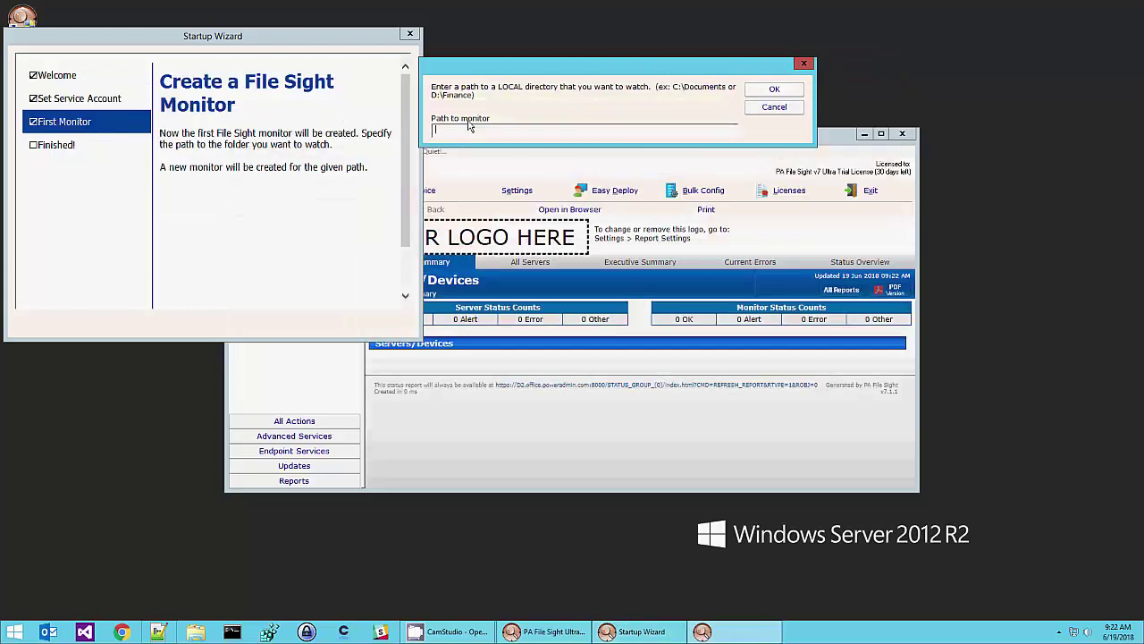
text(H:\Audits)
text( Folder)
click(772, 90)
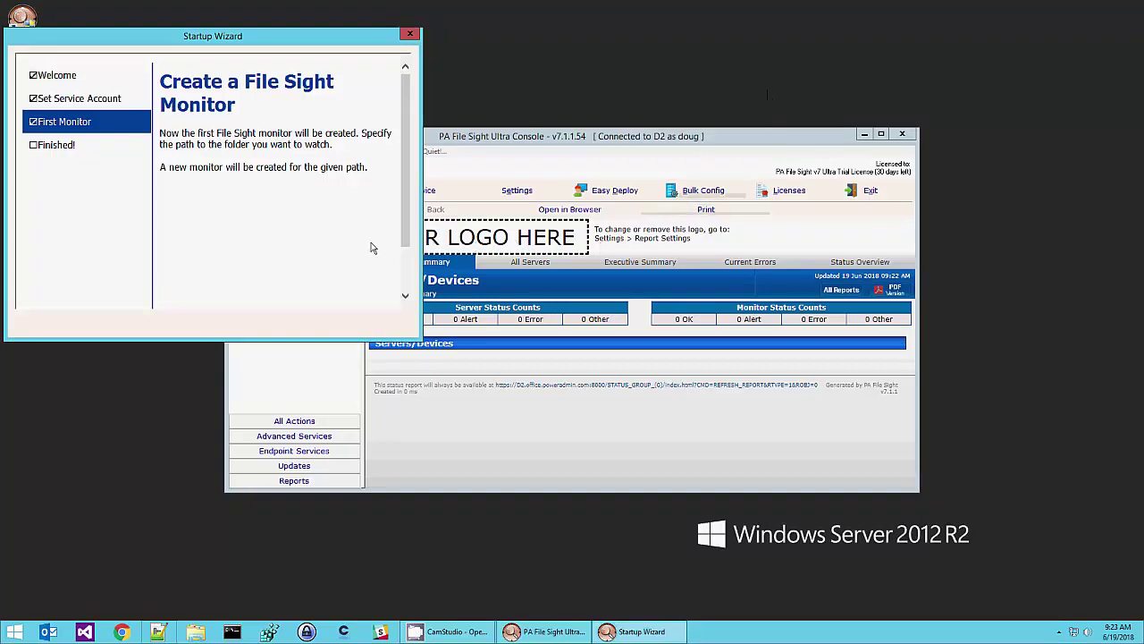
Add a File Sight Monitor to D2 watching H:\Audited Folder, then close the Startup Wizard.
right_click(285, 243)
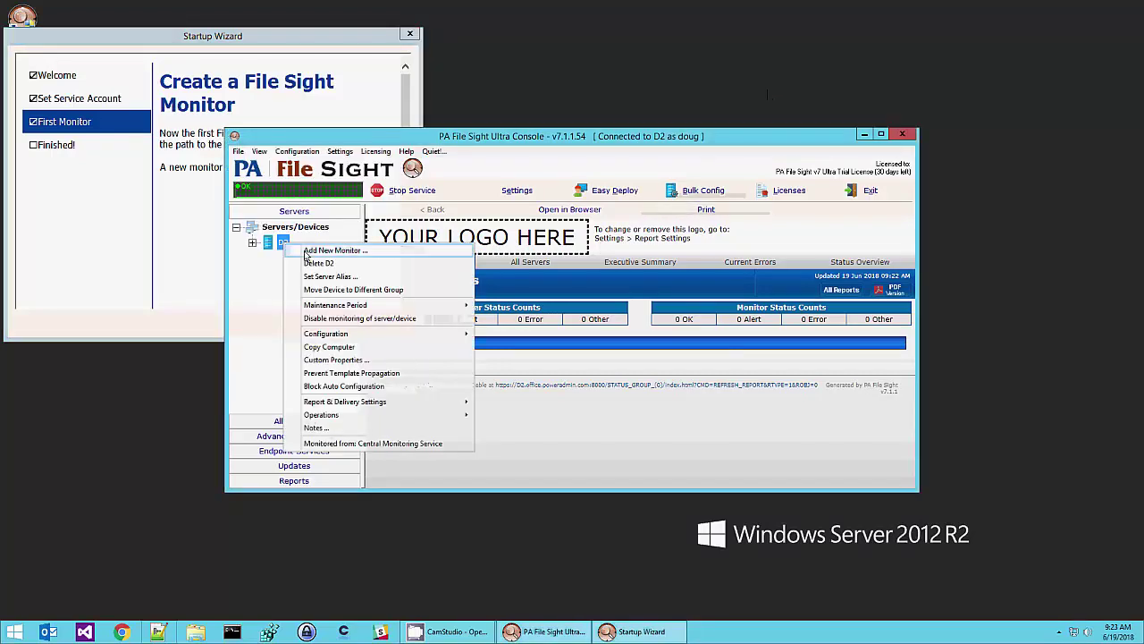
click(380, 255)
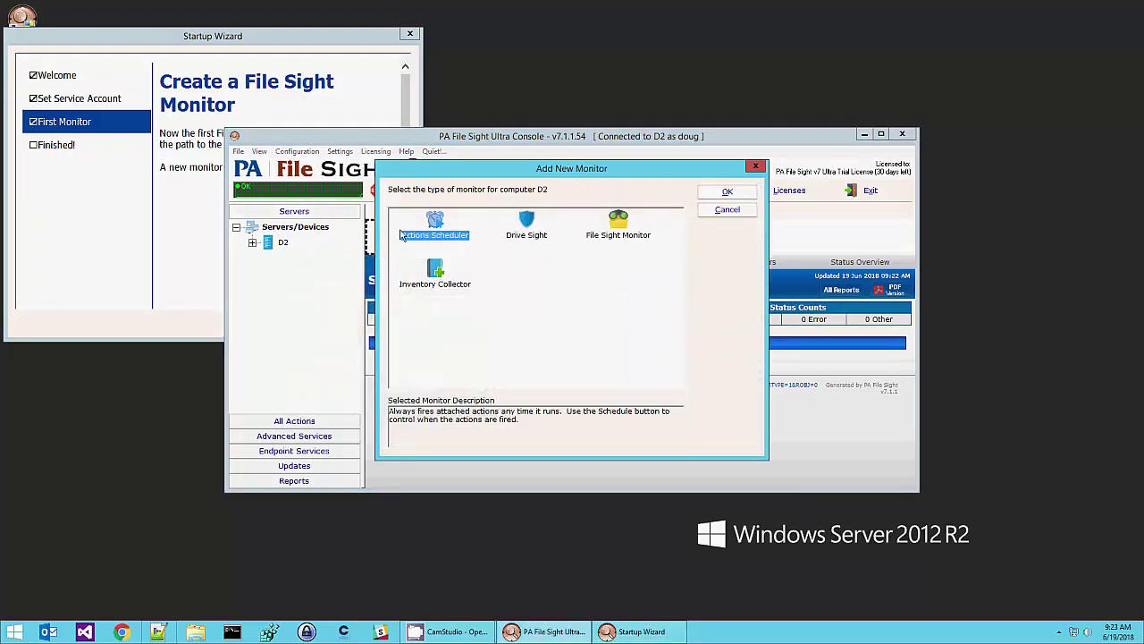
click(621, 224)
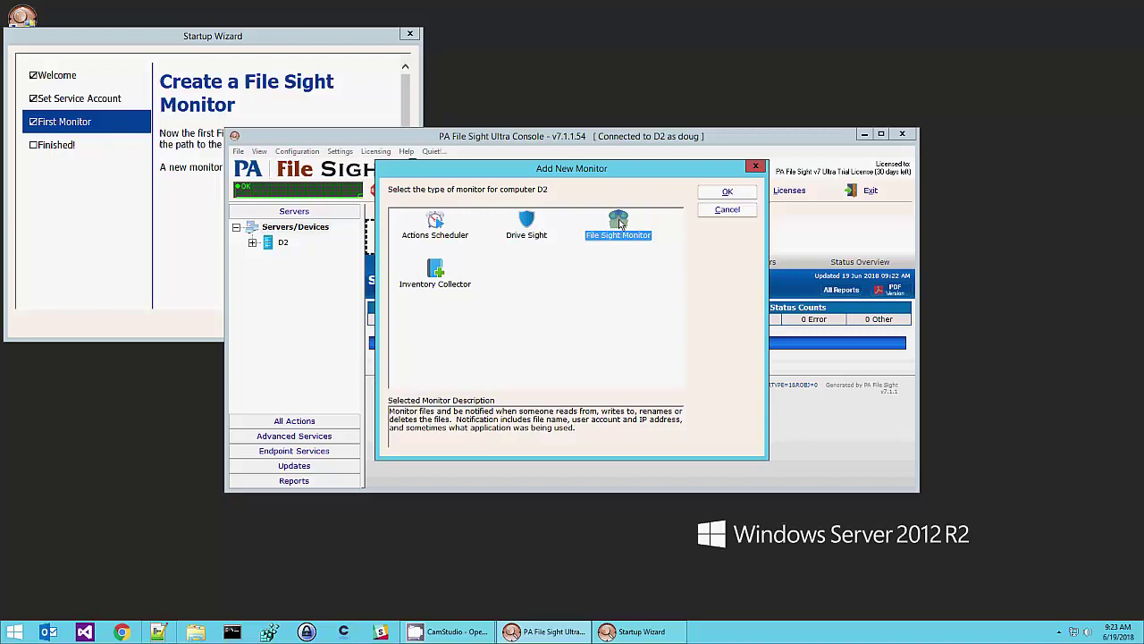
double_click(621, 223)
text(H:\A)
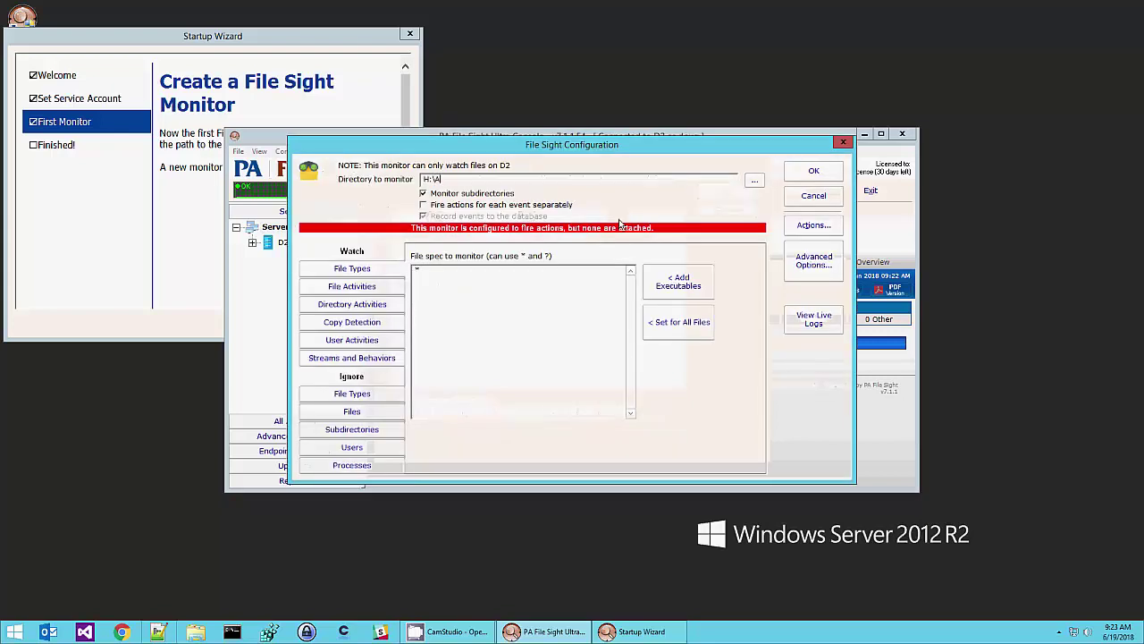
text(udited Folder)
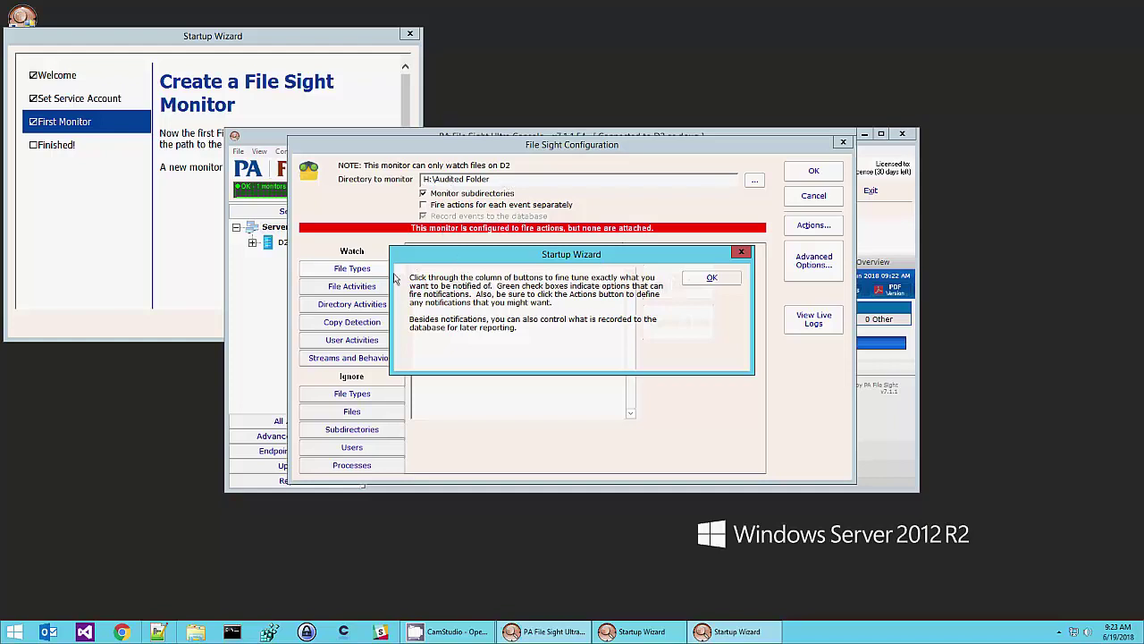
click(712, 278)
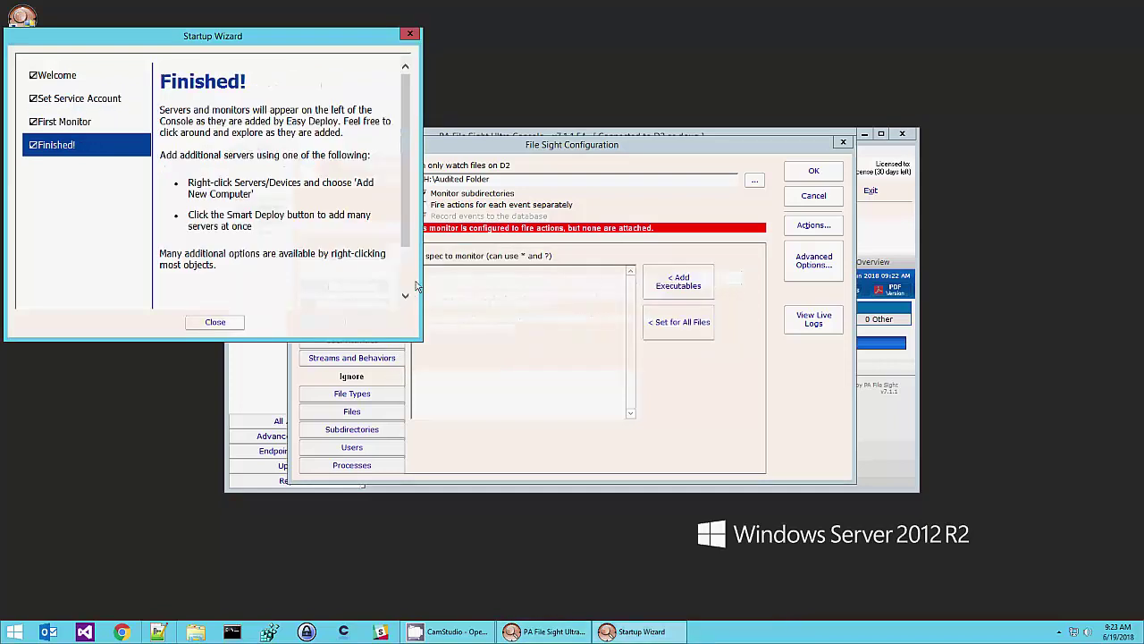
click(215, 323)
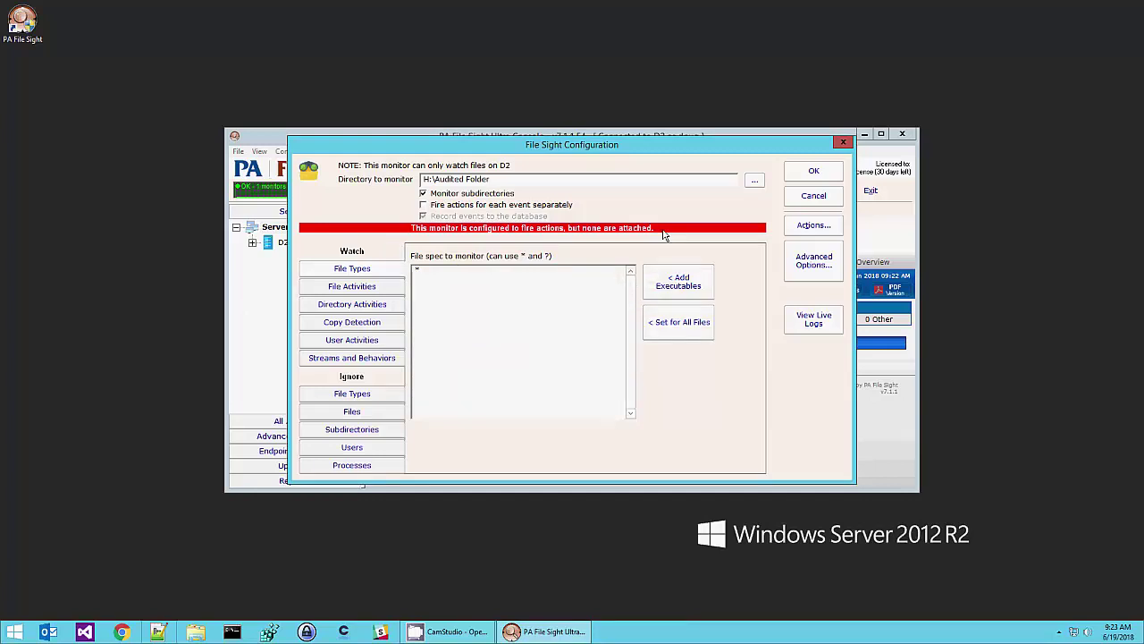
Attach the Message Box action from the Global Action List to the immediate error actions.
click(809, 228)
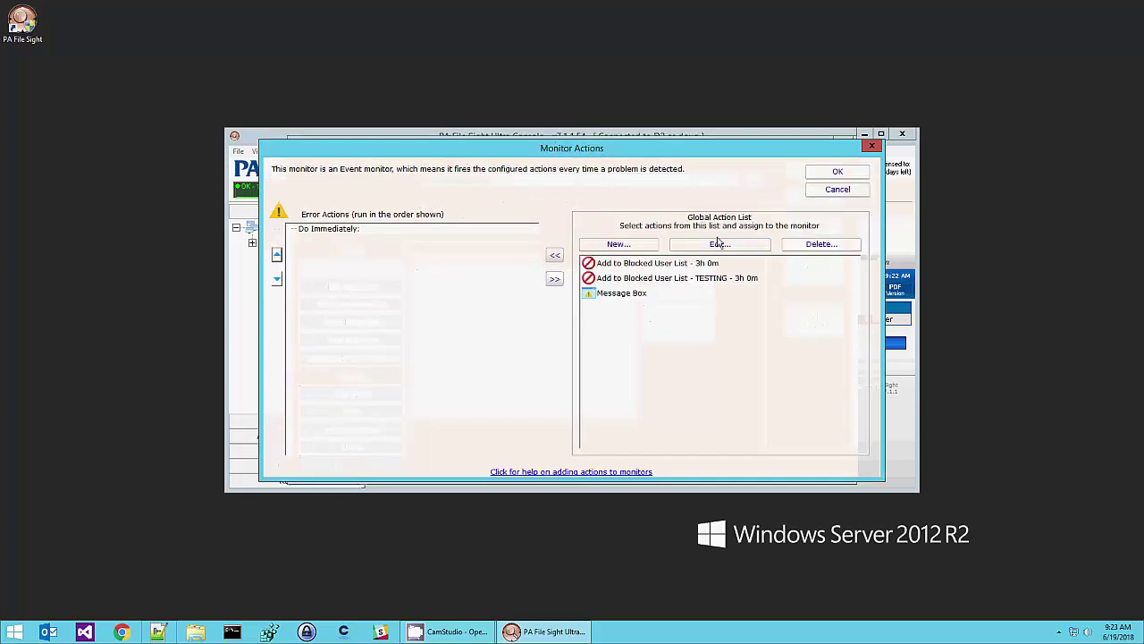
click(640, 245)
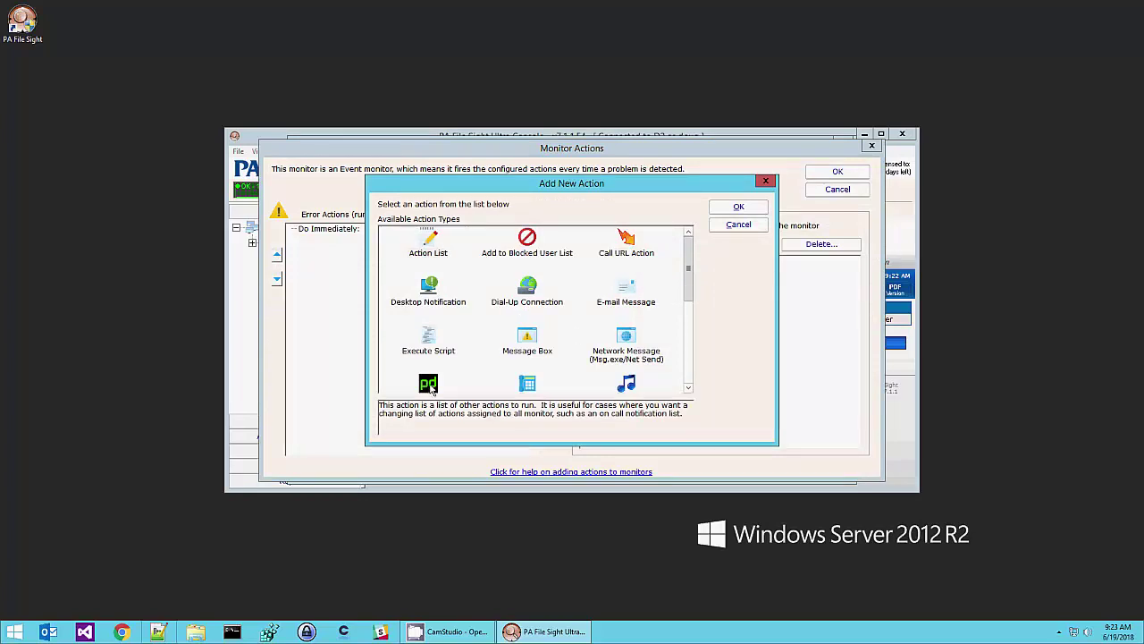
click(725, 229)
click(636, 295)
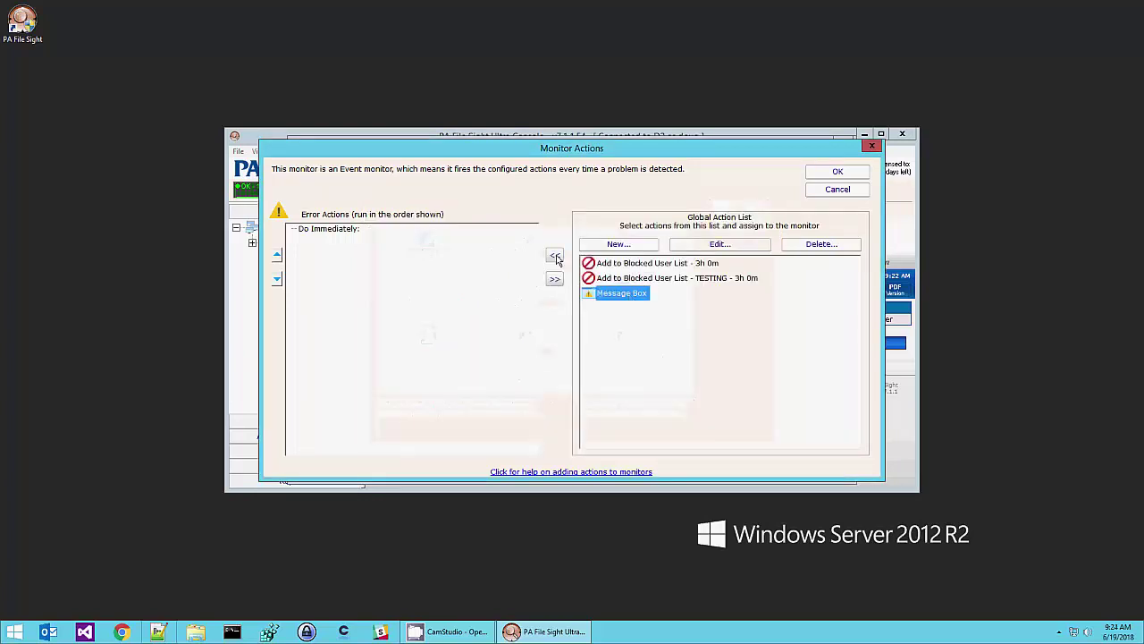
click(554, 256)
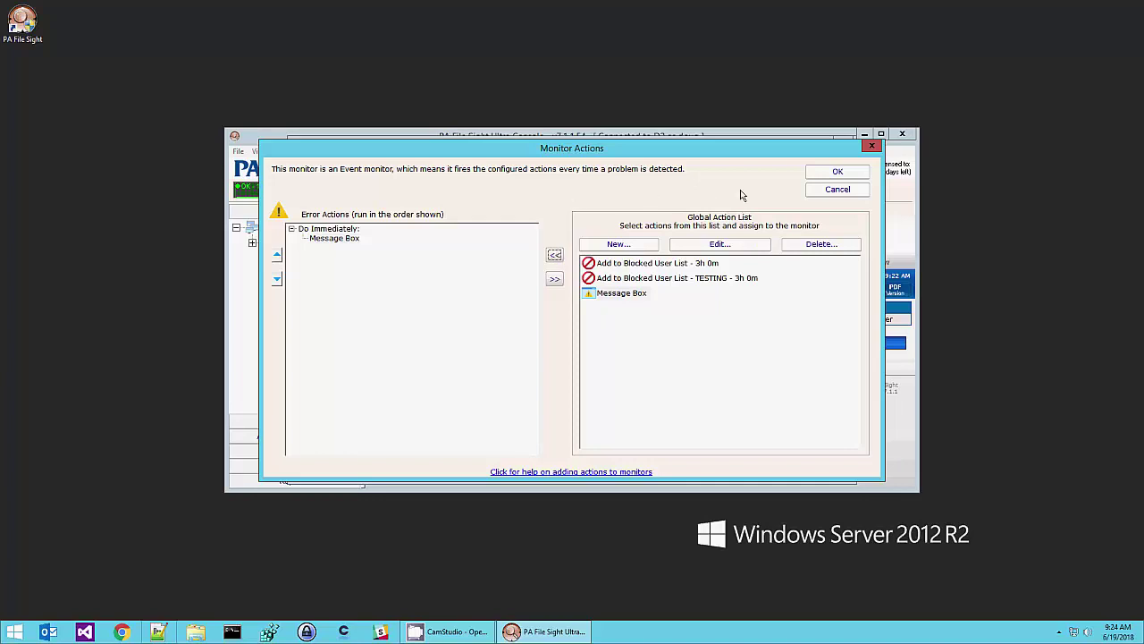
click(829, 175)
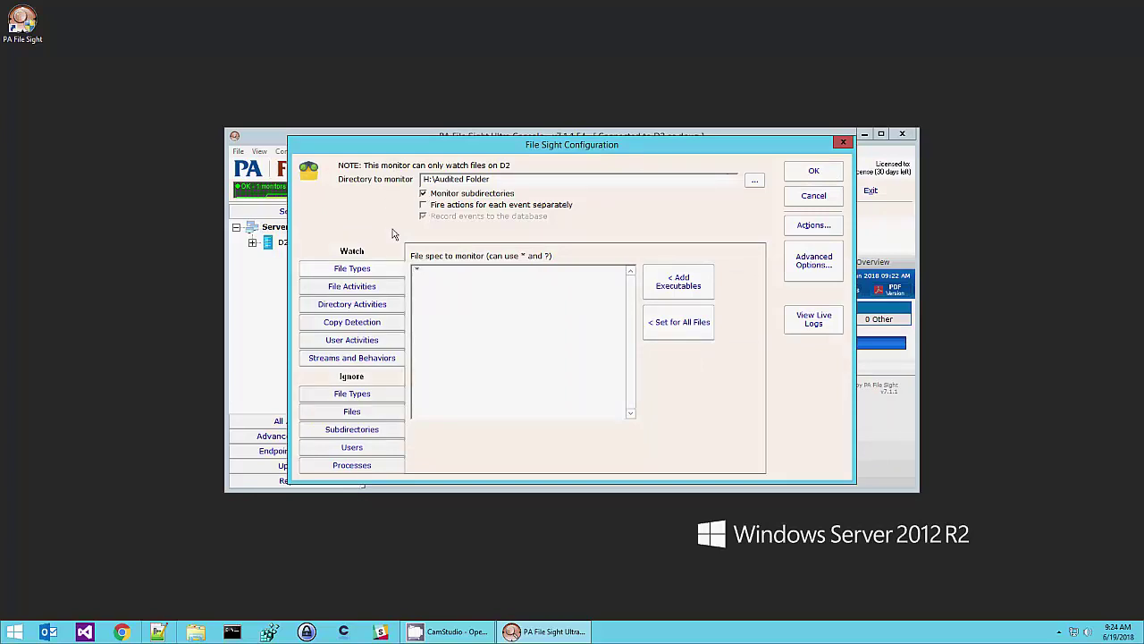
Also watch existing files being read, and review directory and copy detection settings.
click(370, 285)
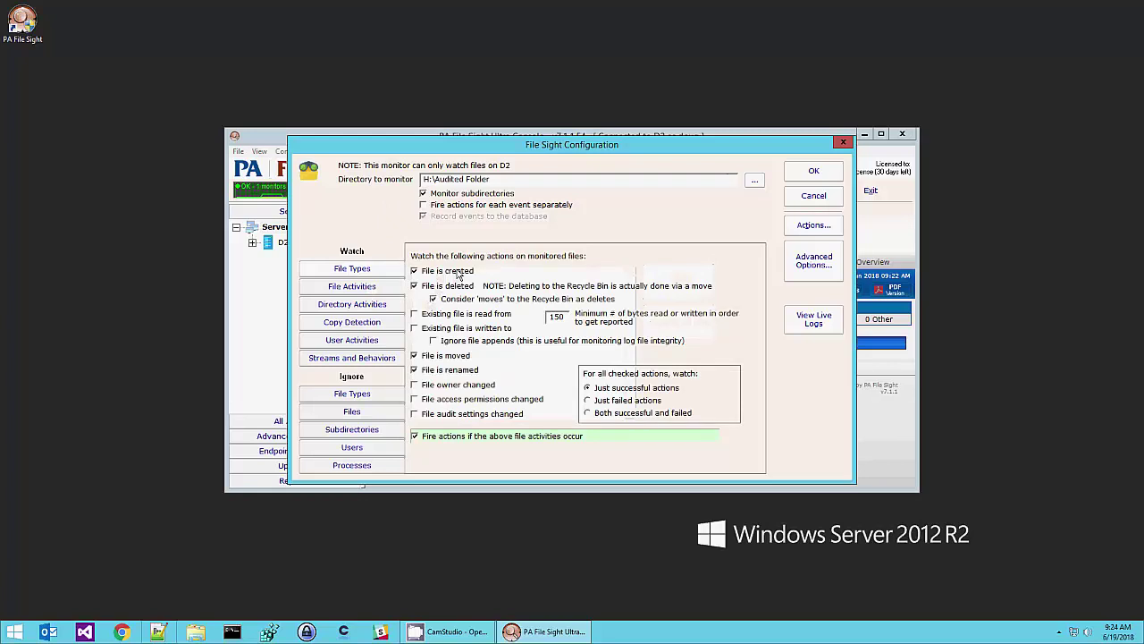
click(415, 315)
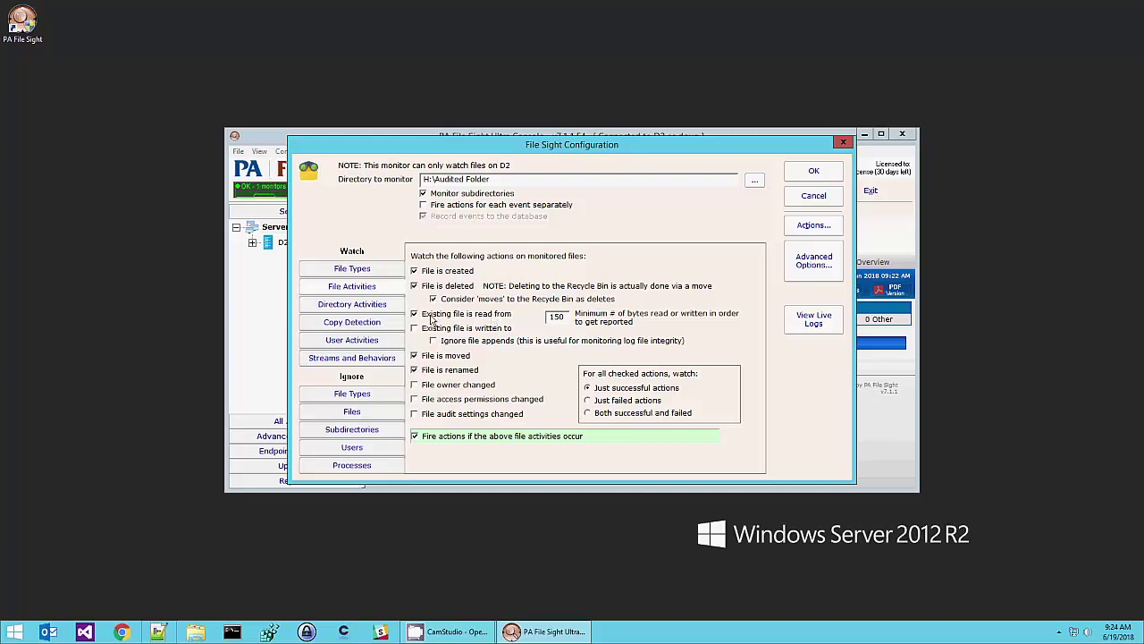
click(379, 308)
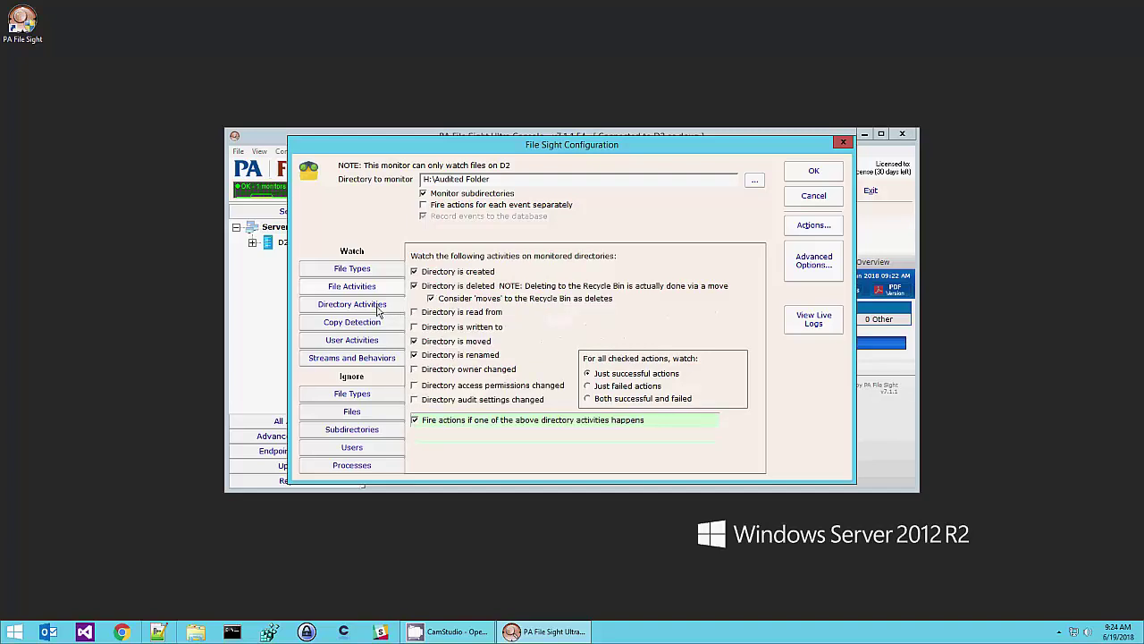
click(379, 325)
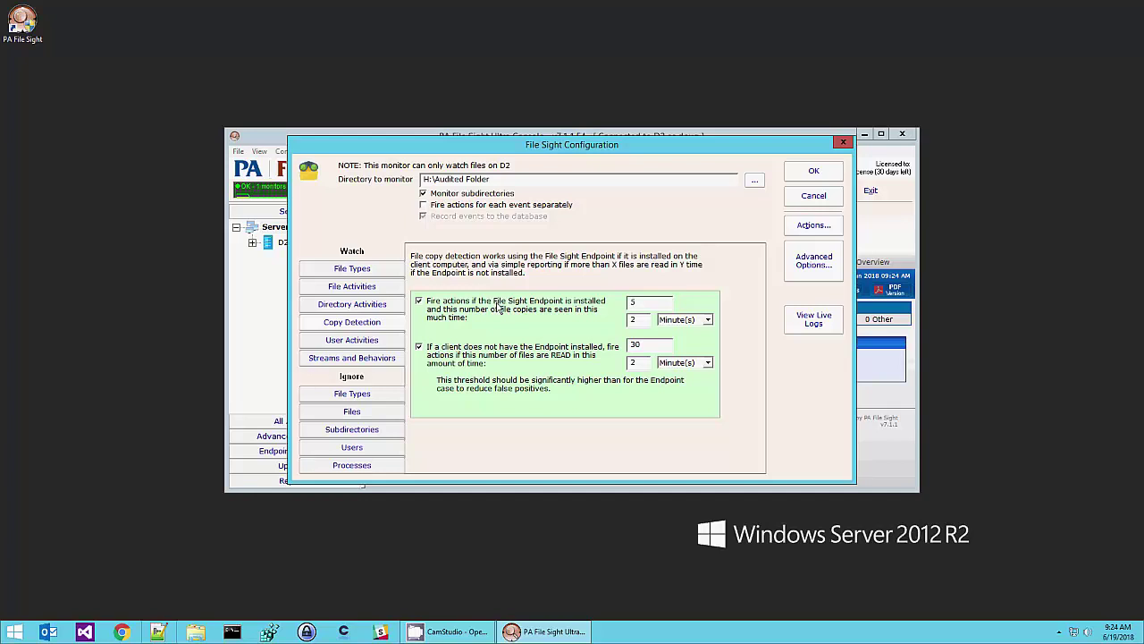
click(388, 344)
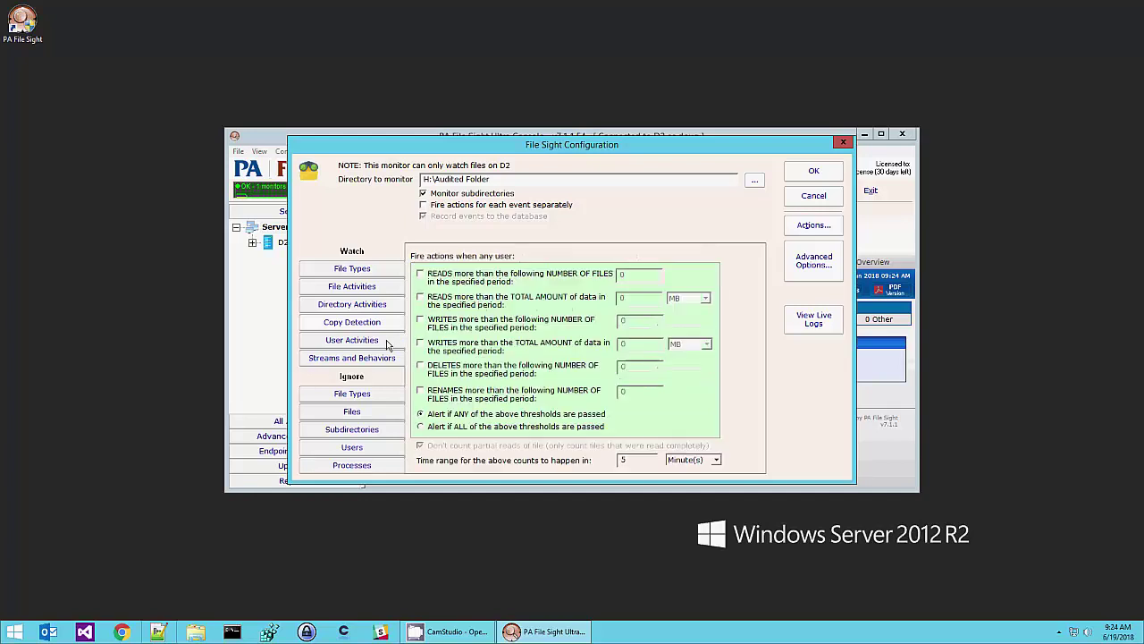
Enable READS and WRITES number-of-files thresholds at 10 each with a 1-minute time range.
click(421, 276)
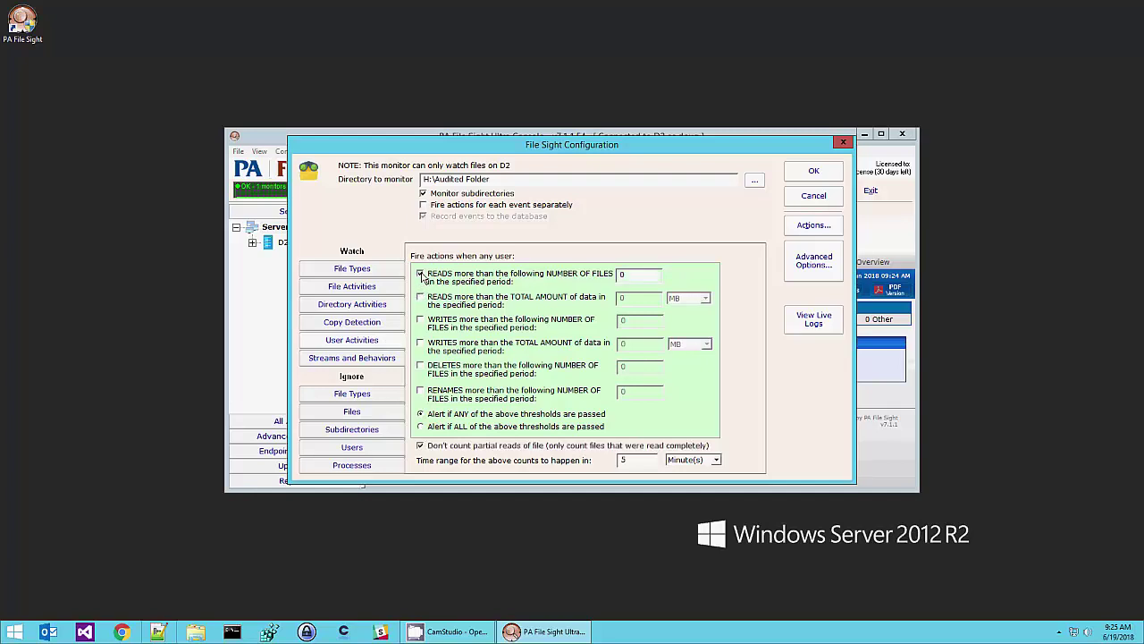
double_click(626, 276)
text(10)
click(420, 319)
double_click(626, 321)
text(10)
double_click(627, 460)
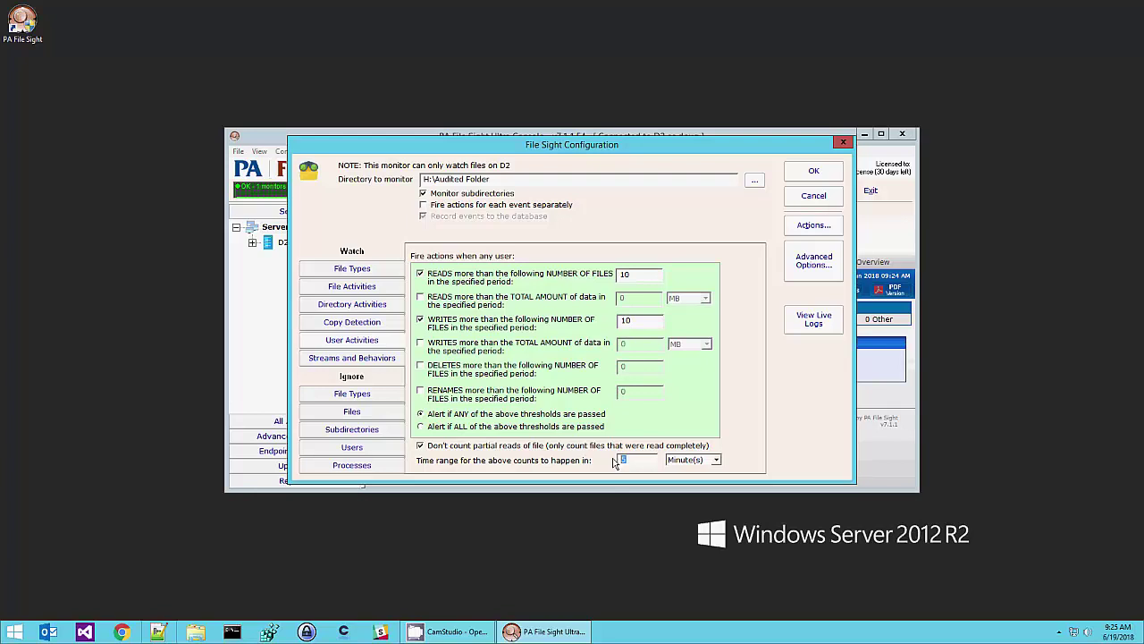
text(1)
Review Streams and Behaviors and the Ignore File Types, Files, Subdirectories, Users and Processes lists, then save.
click(379, 358)
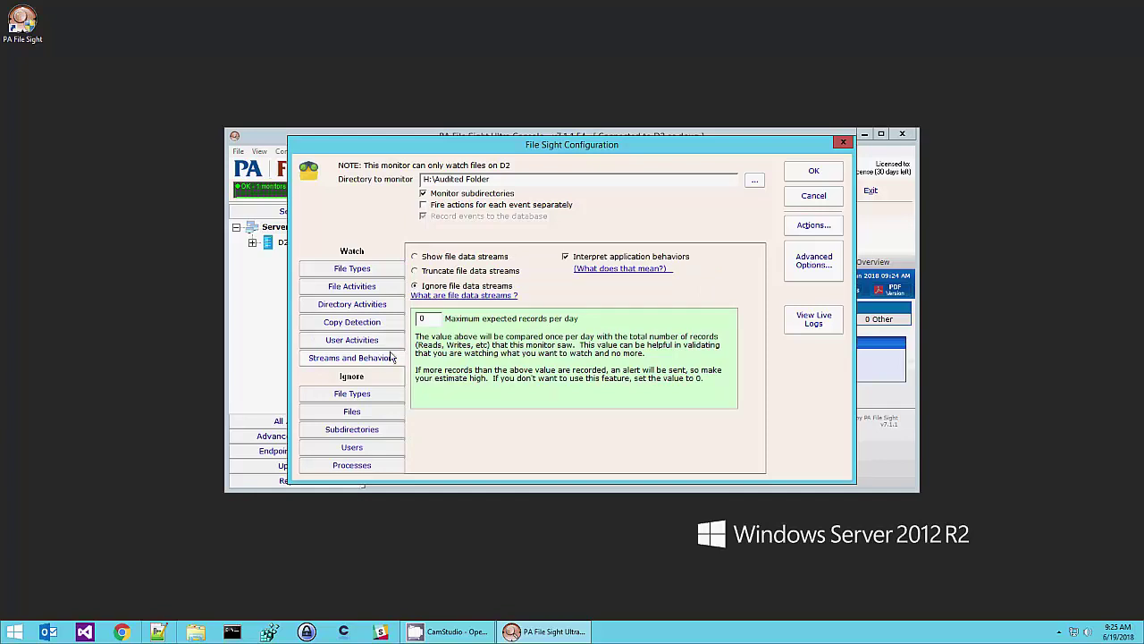
double_click(424, 319)
click(377, 398)
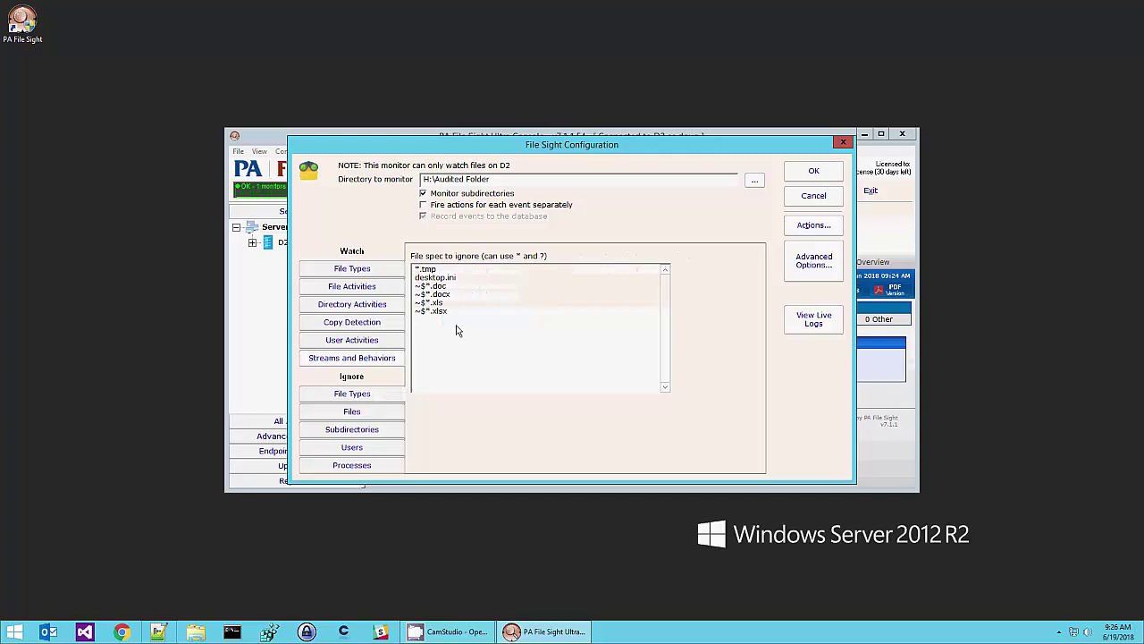
click(377, 416)
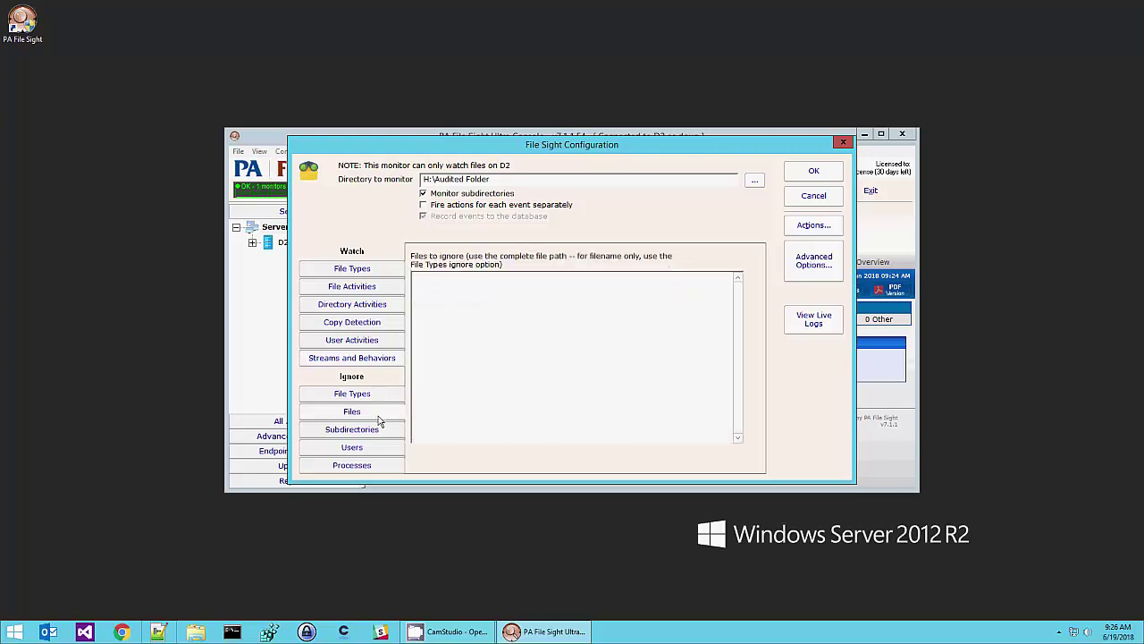
click(386, 433)
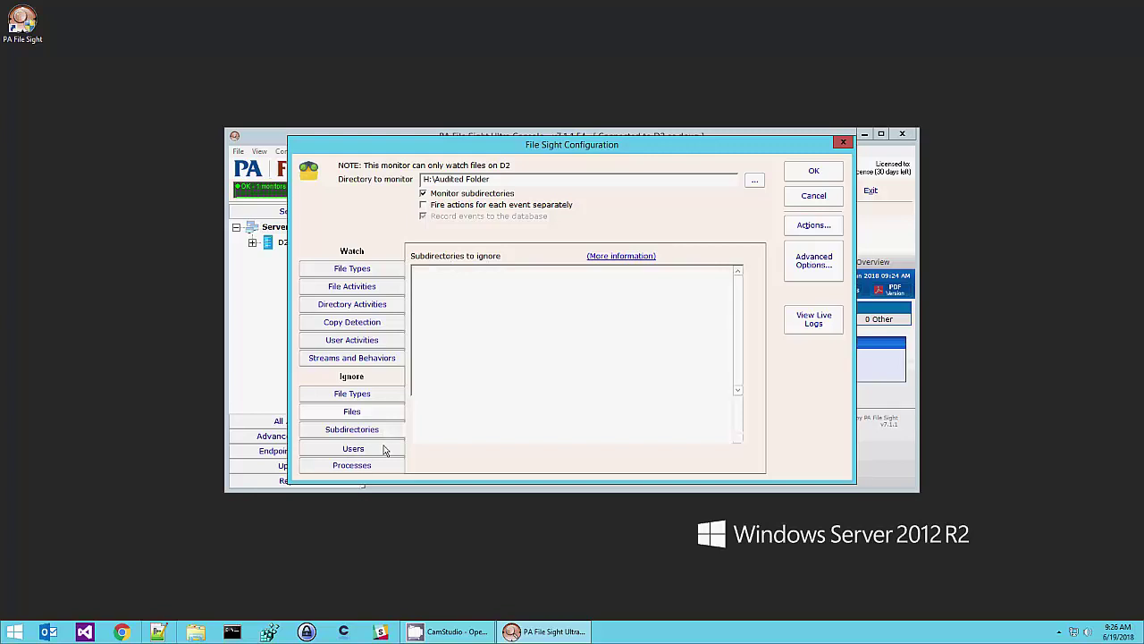
click(386, 450)
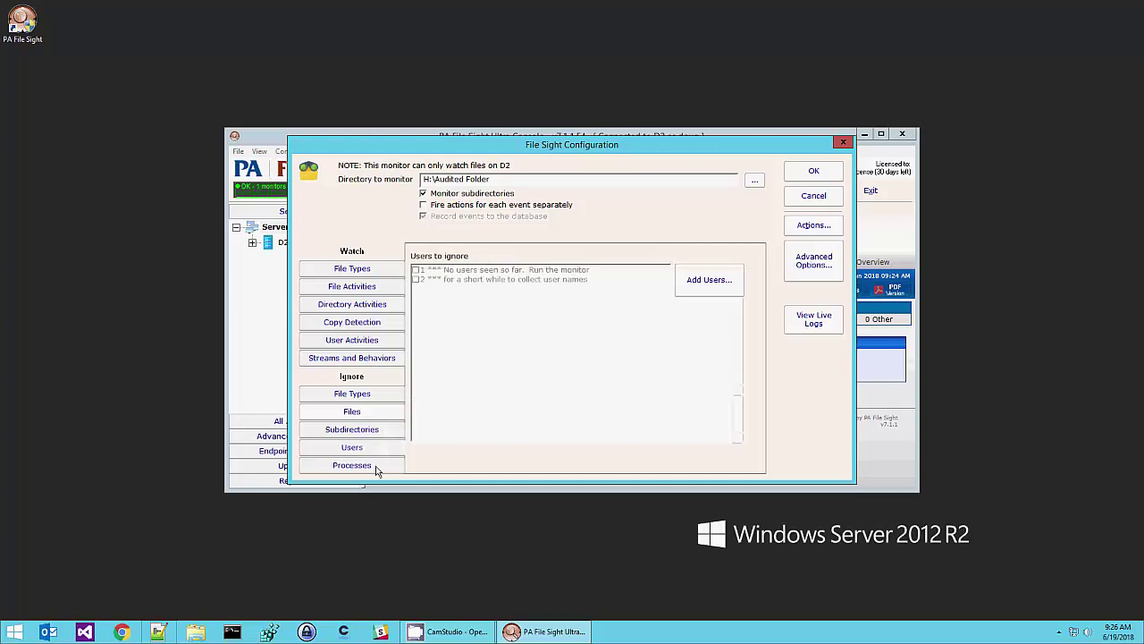
click(376, 467)
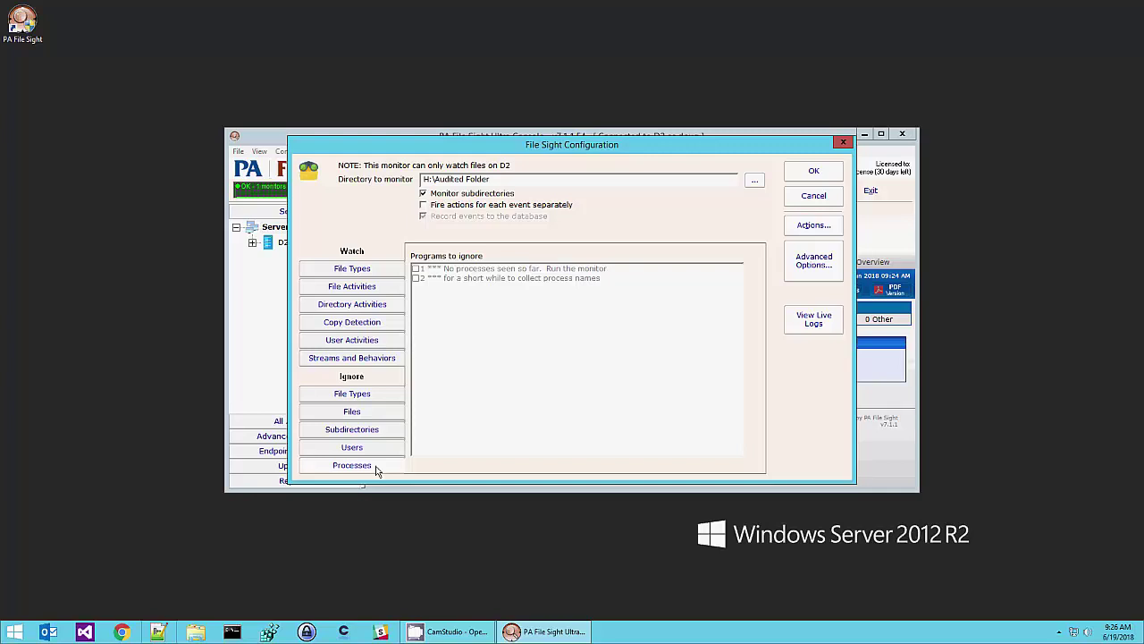
click(809, 173)
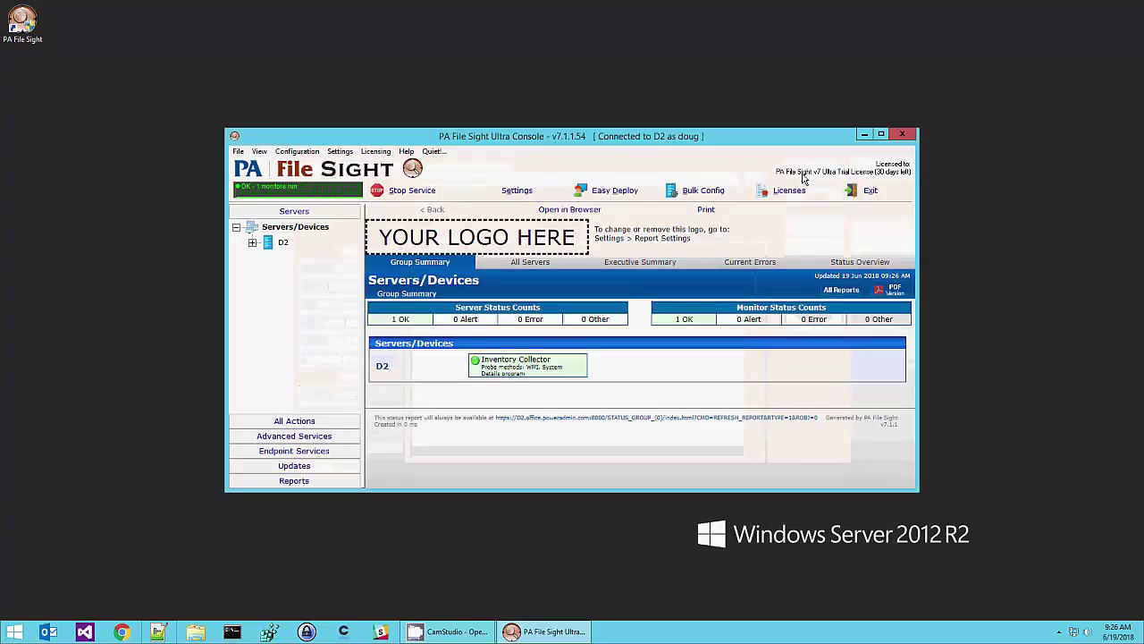
Expand D2, view its Audited Folder and Inventory Collector monitors, and show D2's System Information report.
click(252, 243)
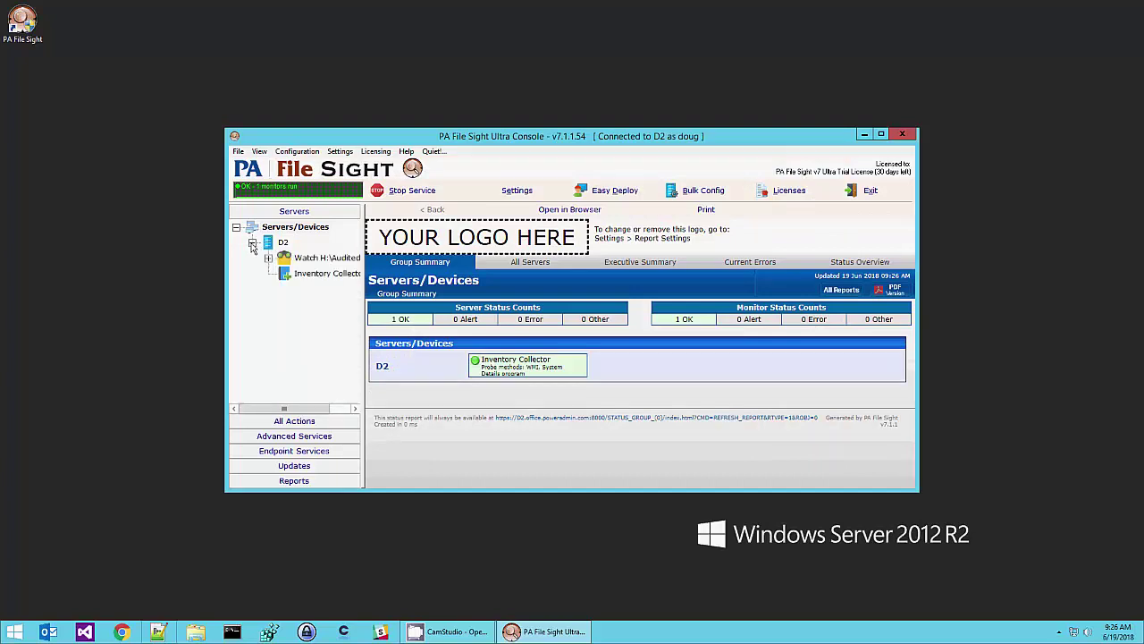
click(306, 259)
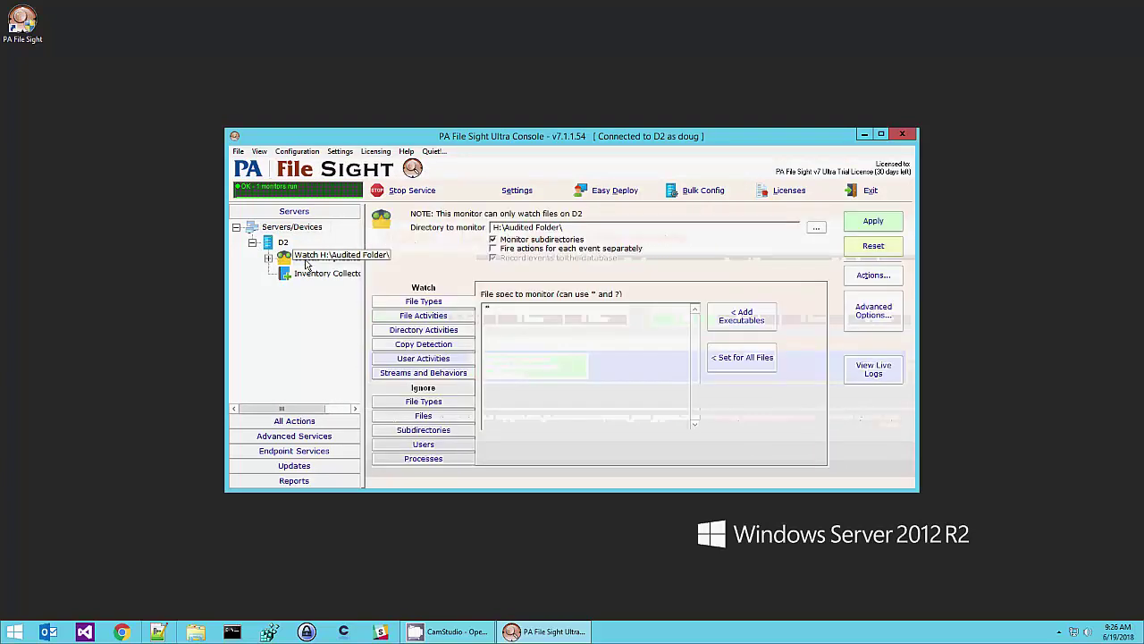
click(305, 275)
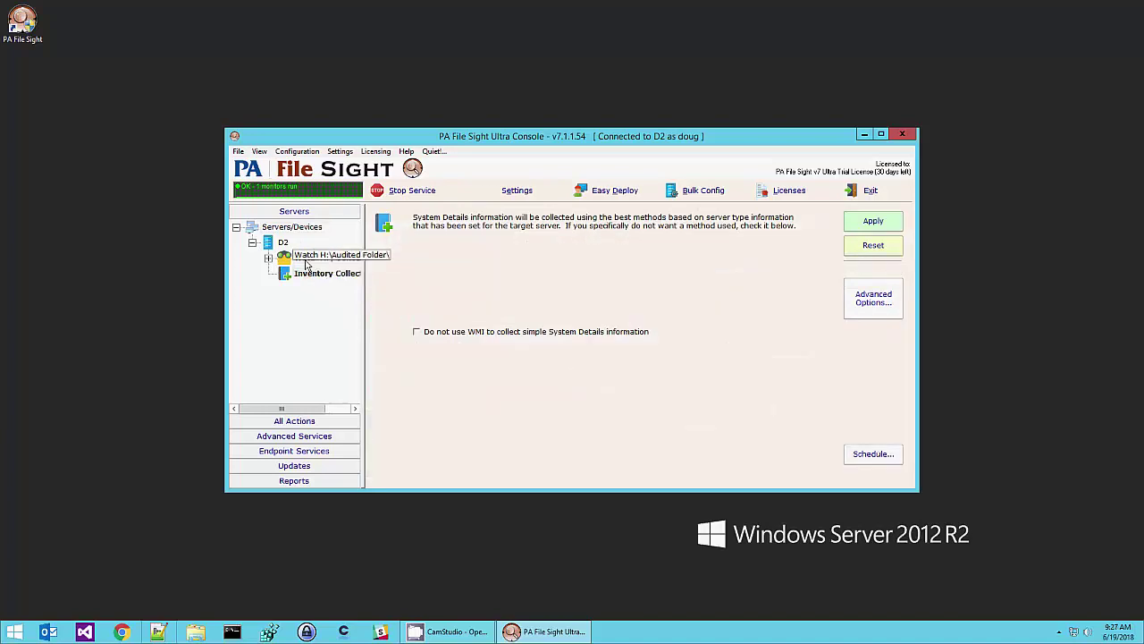
click(256, 243)
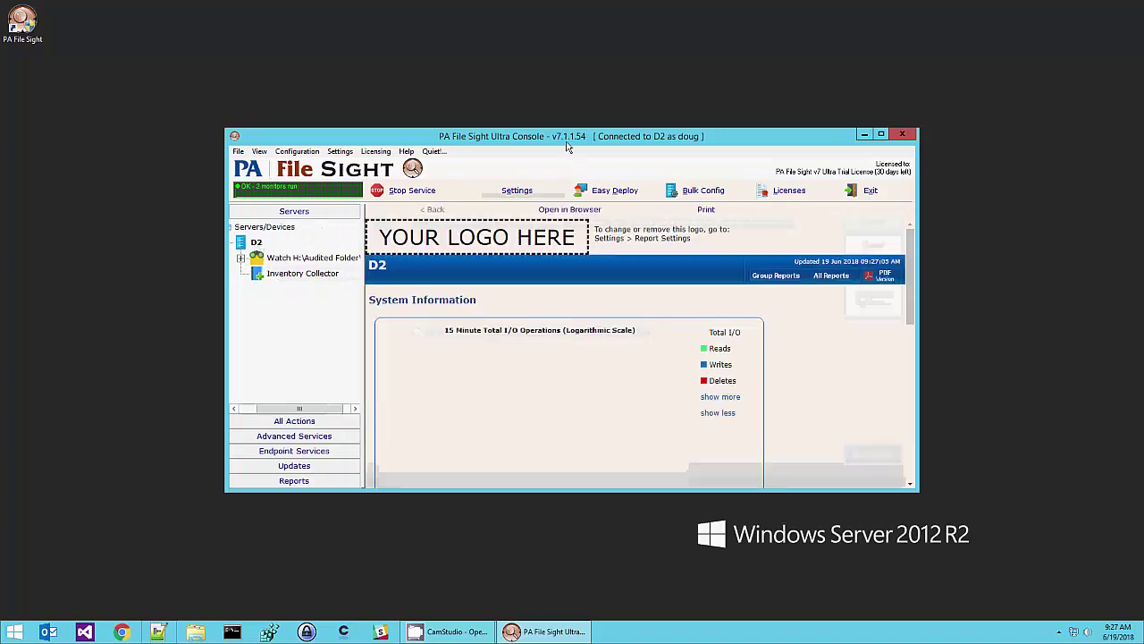
Move the console window to the top-left and enlarge it.
drag(569, 143, 428, 30)
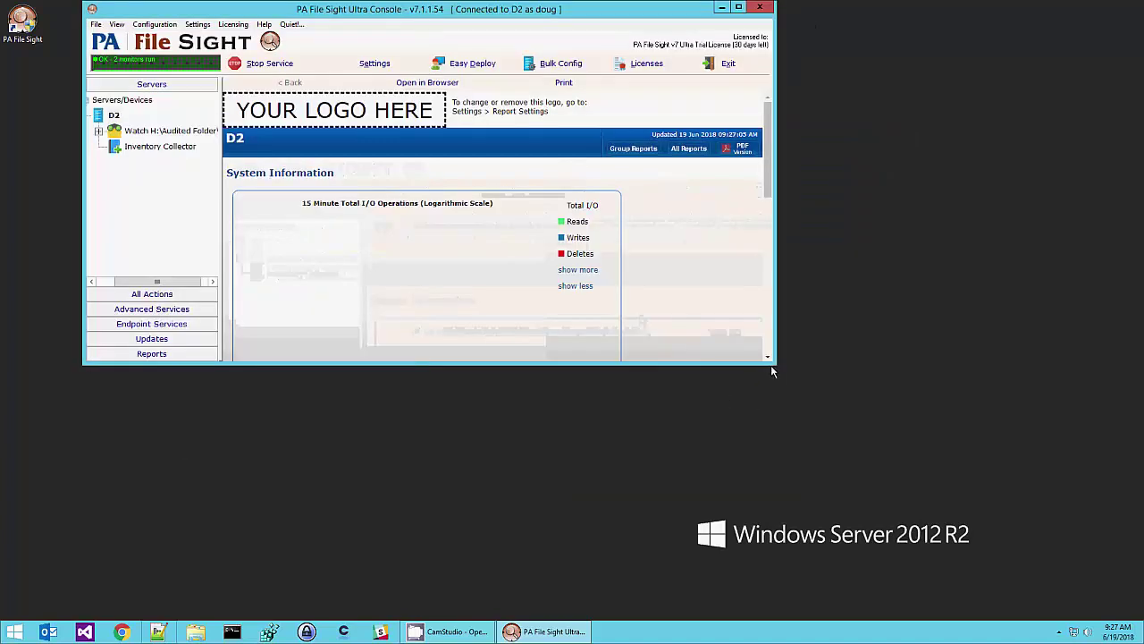
drag(774, 372, 995, 569)
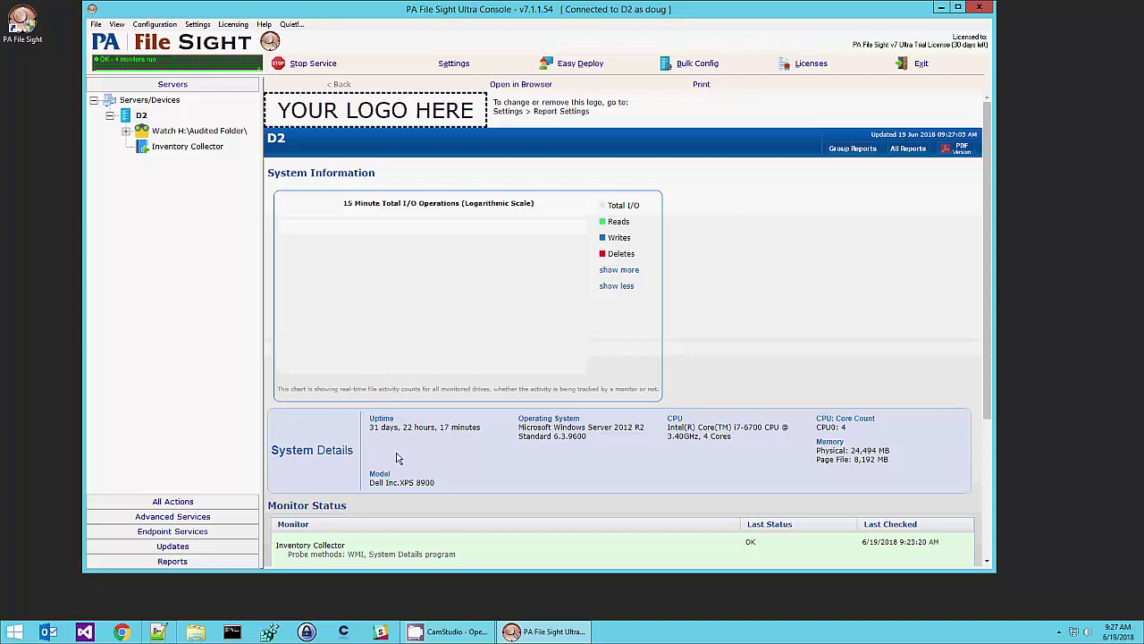
scroll(409, 506, down, 1)
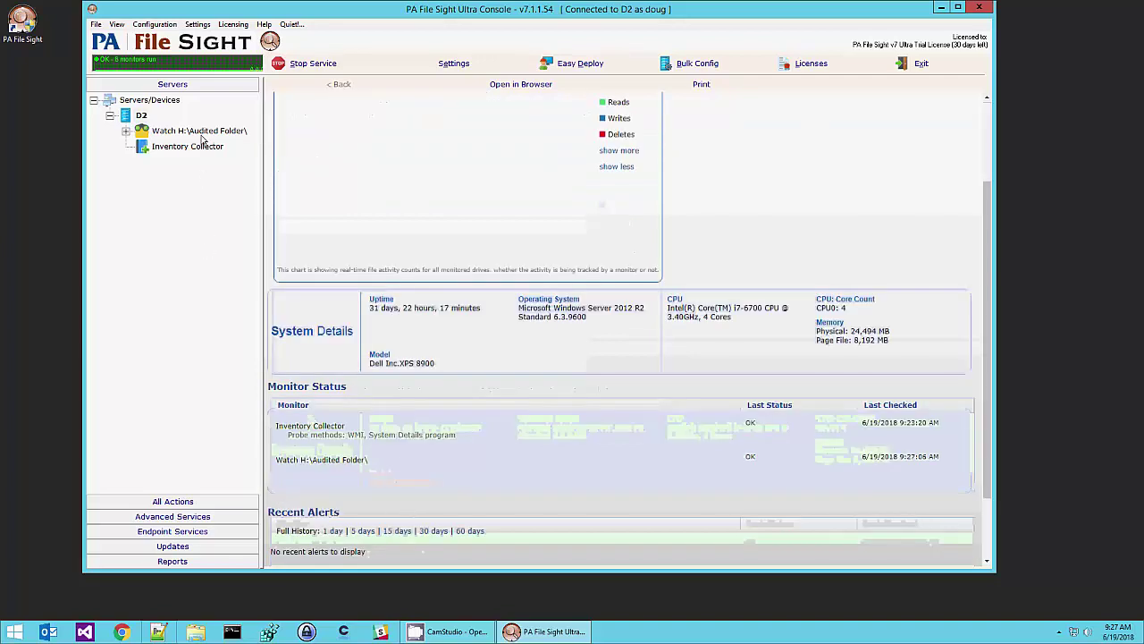
scroll(274, 348, up, 1)
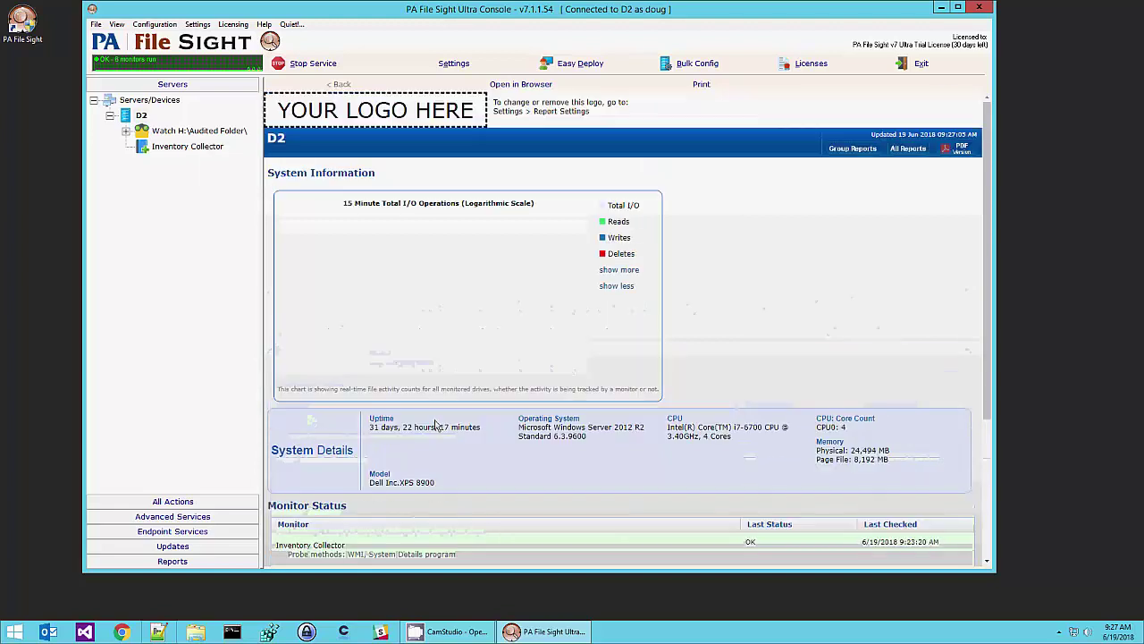
Open Top Secret Plans to Build a Spaceship.docx from RAMDISK (H:)\Audited Folder\Manufacturing in Word.
click(196, 632)
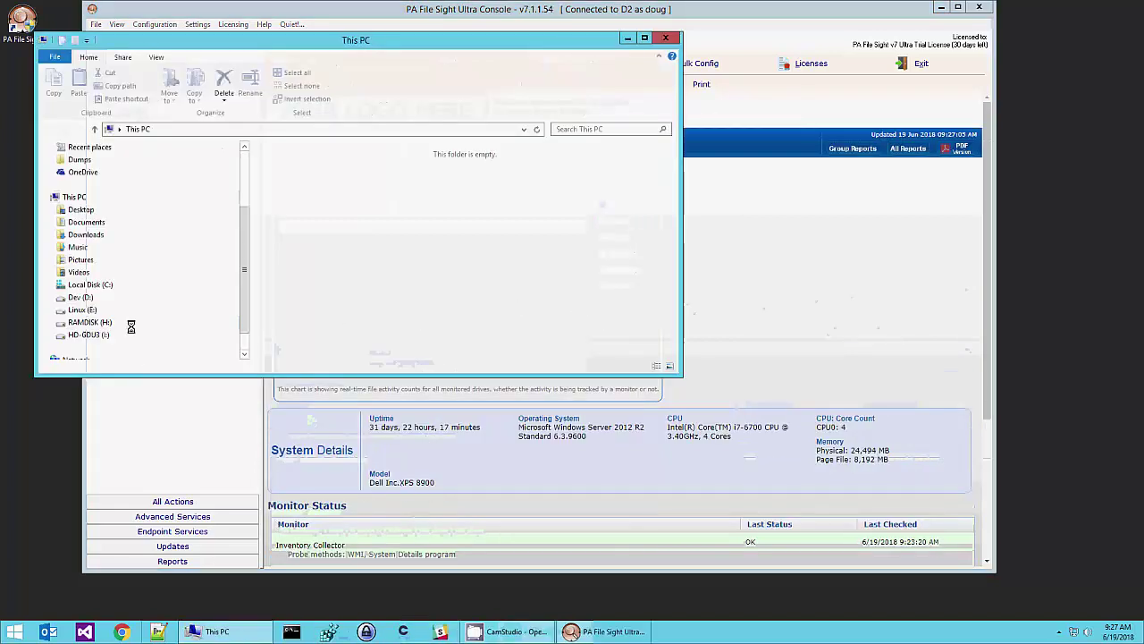
scroll(89, 327, up, 3)
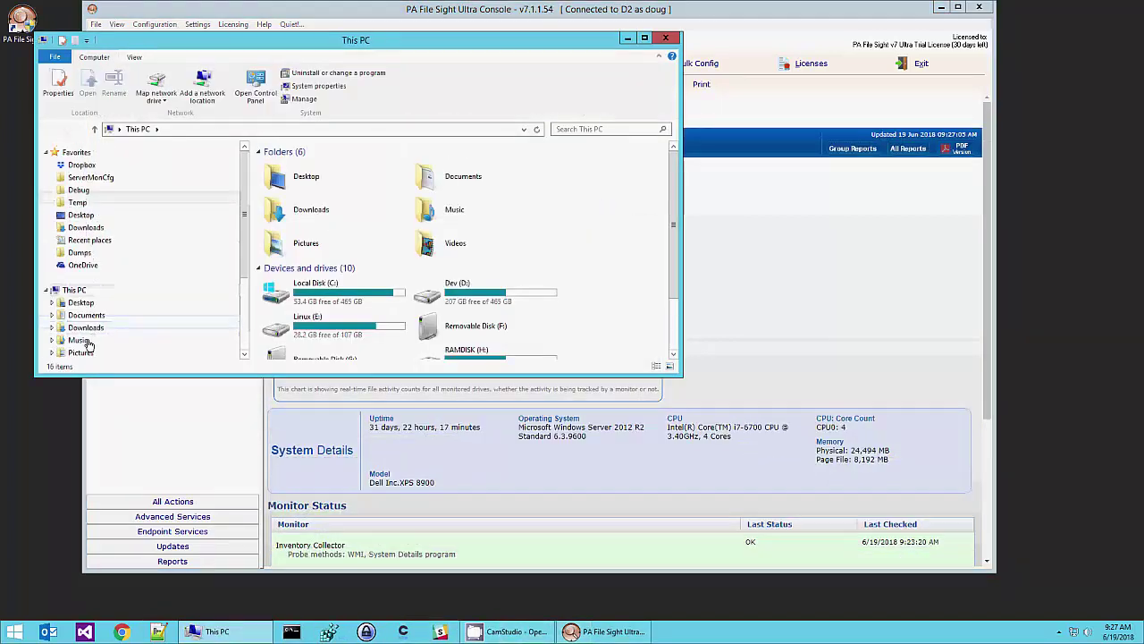
scroll(135, 322, down, 3)
click(94, 297)
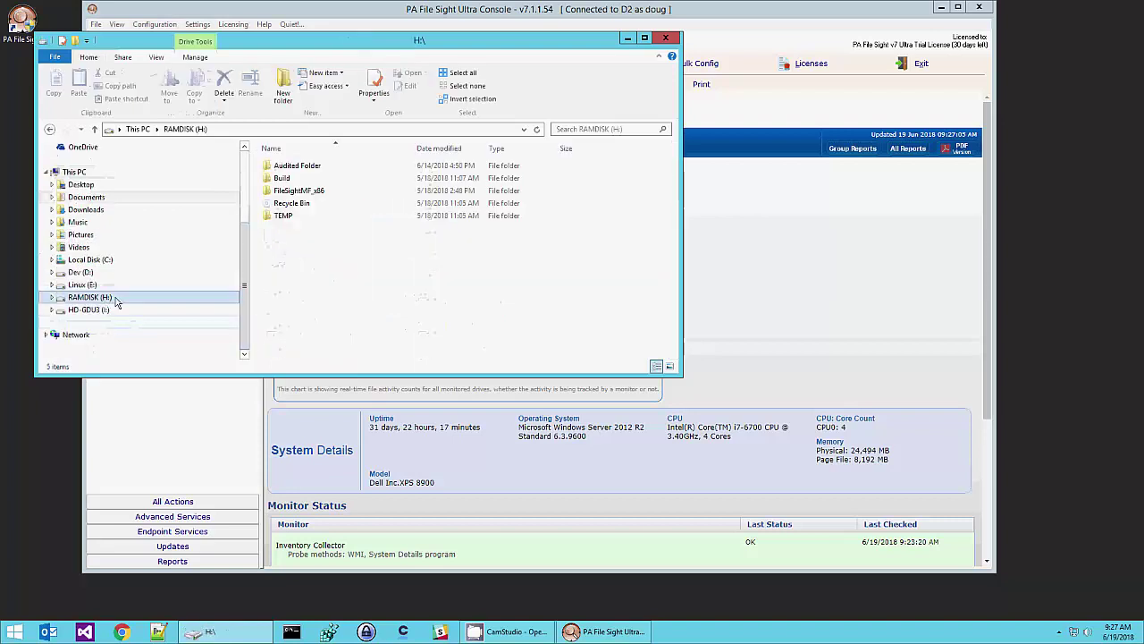
double_click(310, 170)
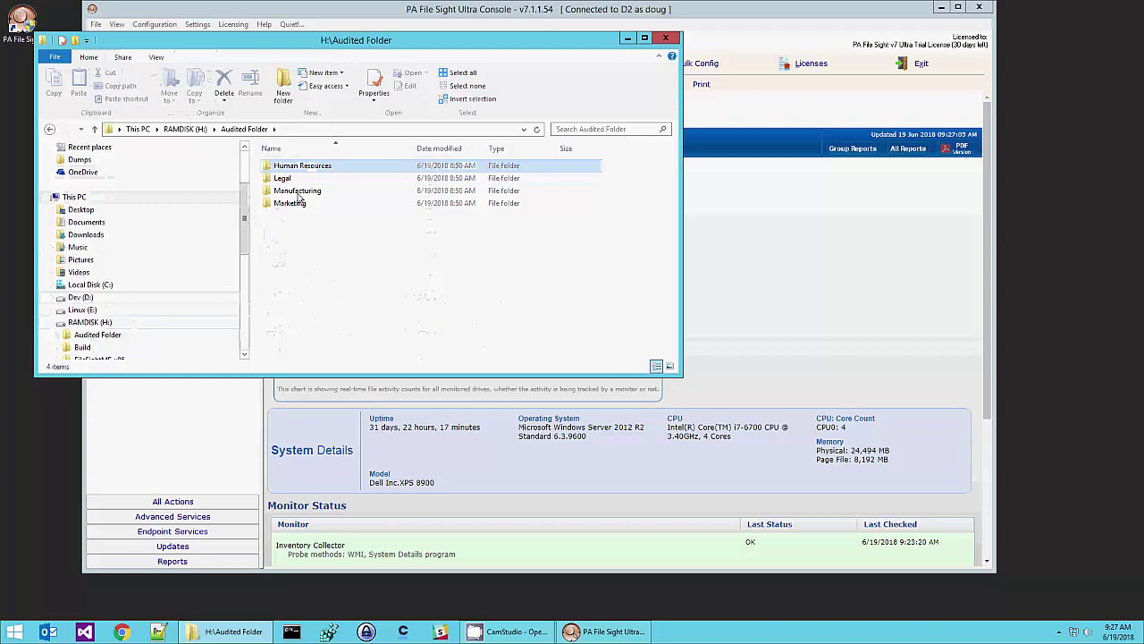
double_click(299, 192)
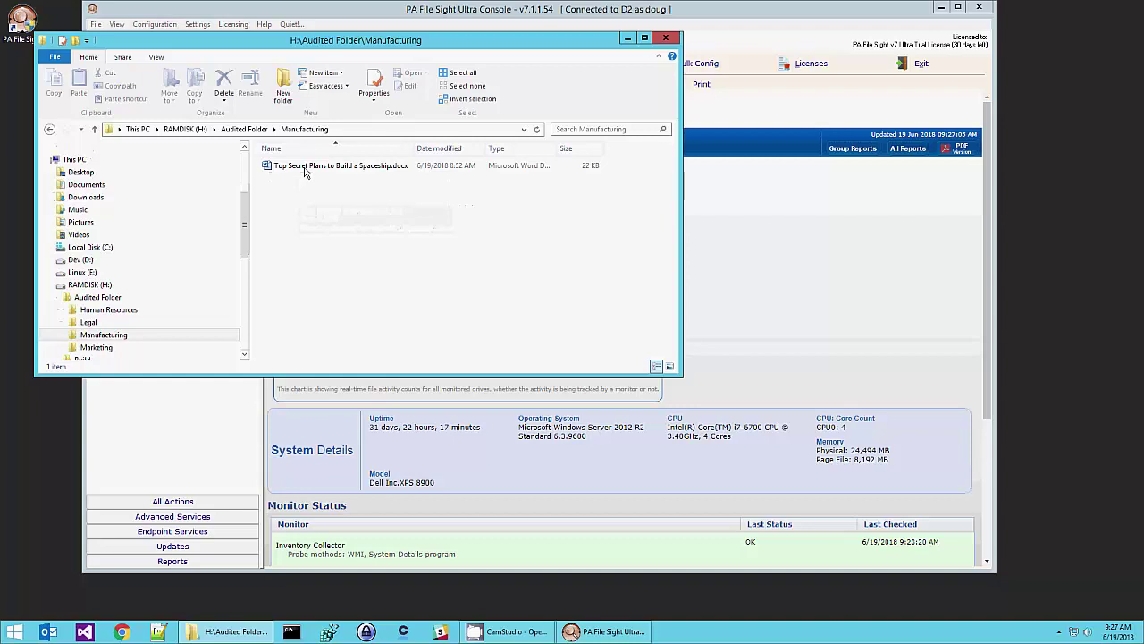
double_click(303, 166)
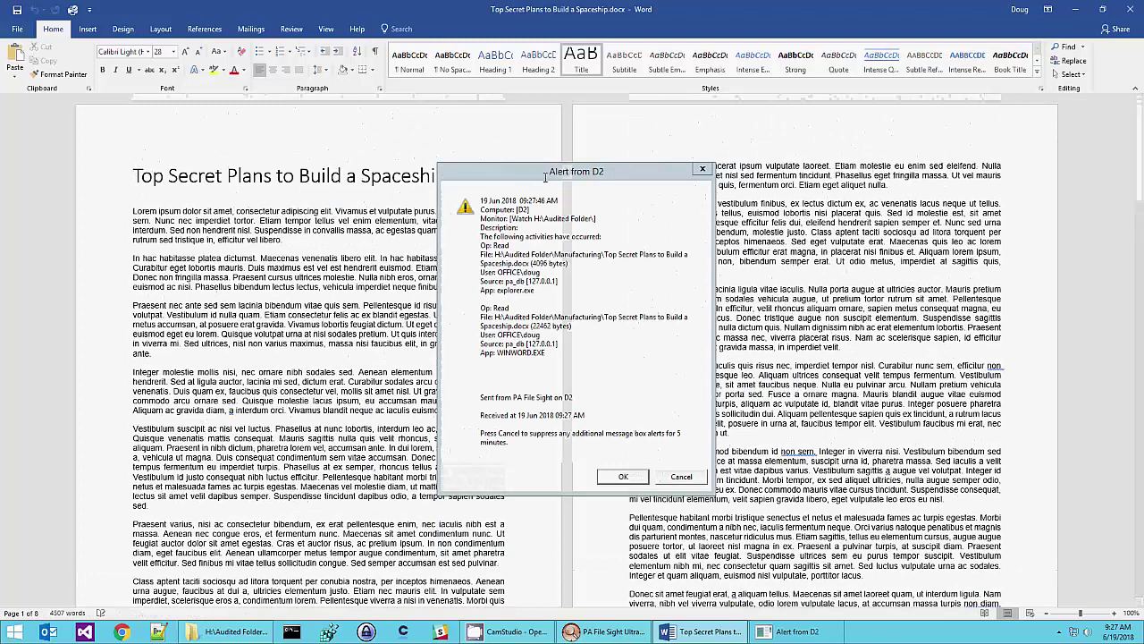
Move the D2 read alert aside, read it, and dismiss it with OK.
drag(544, 176, 480, 149)
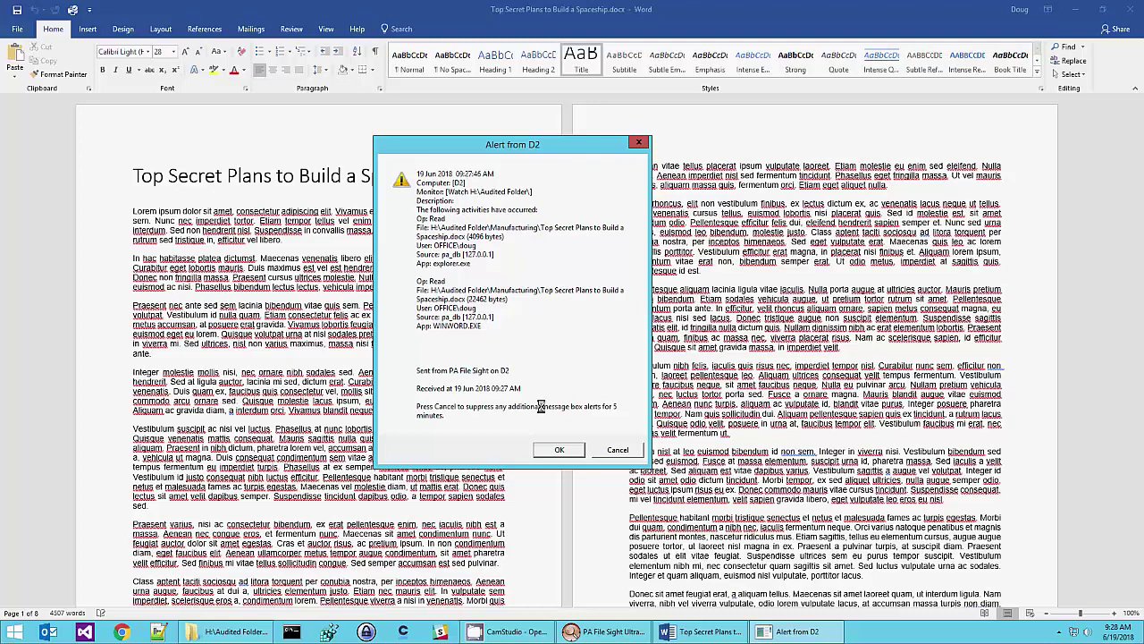
click(561, 449)
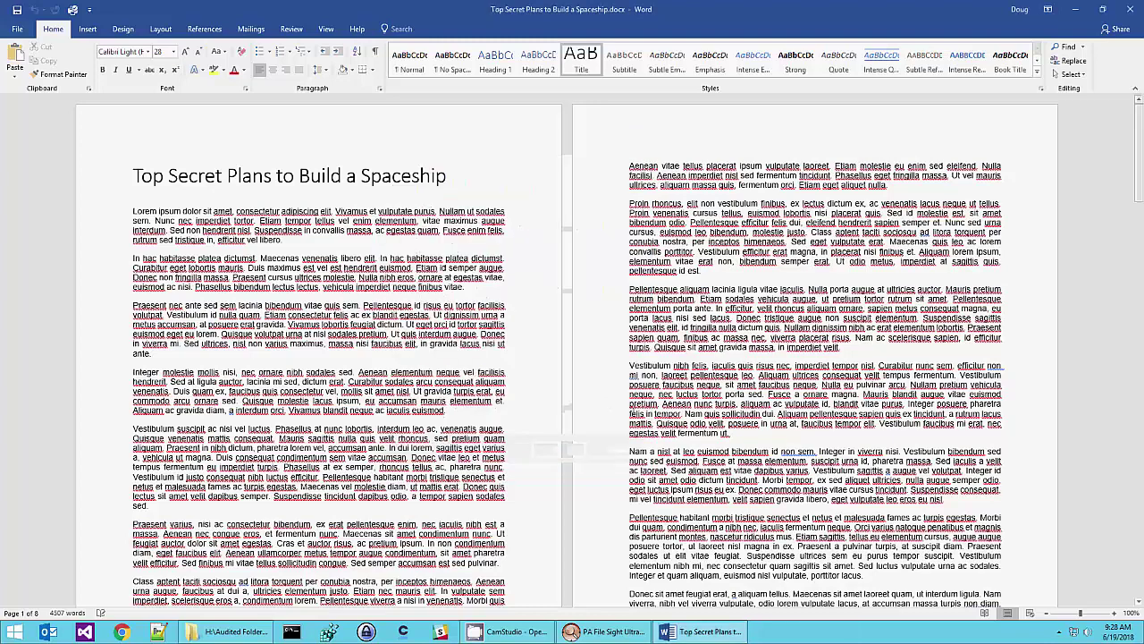
Close Word and the Manufacturing folder, dismiss the second D2 alert, and scroll to Recent Alerts.
click(1134, 11)
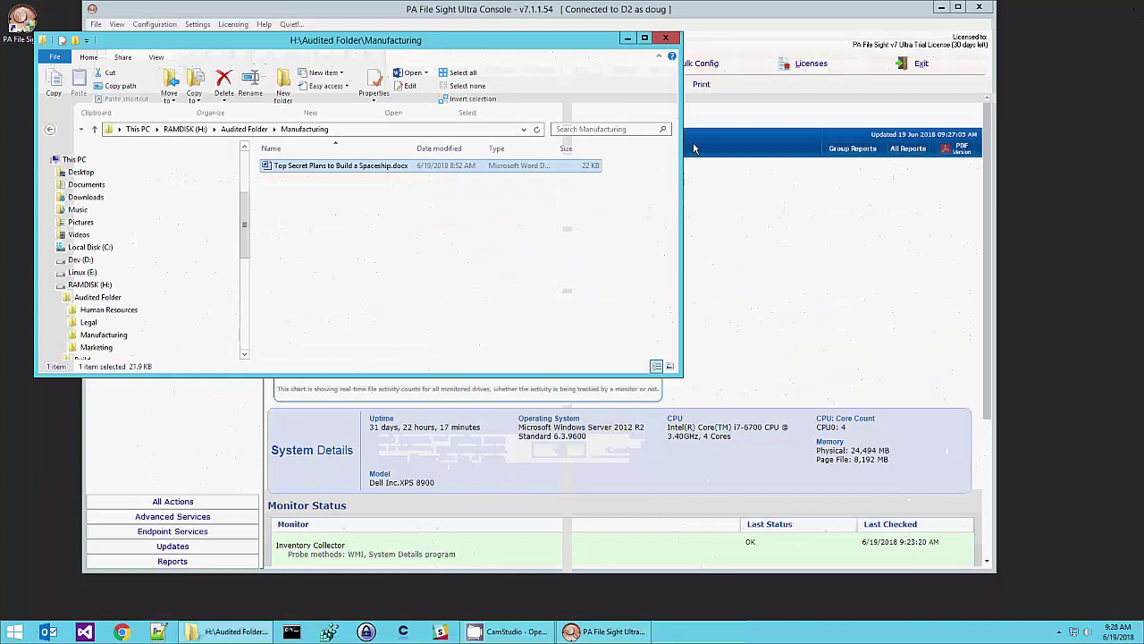
click(666, 37)
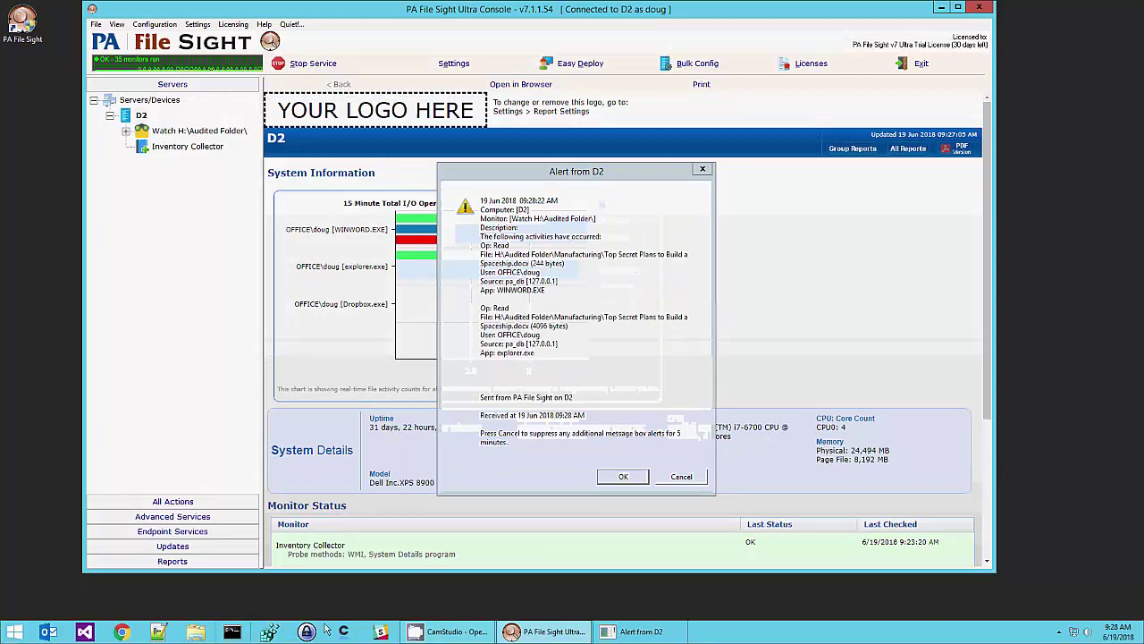
click(626, 479)
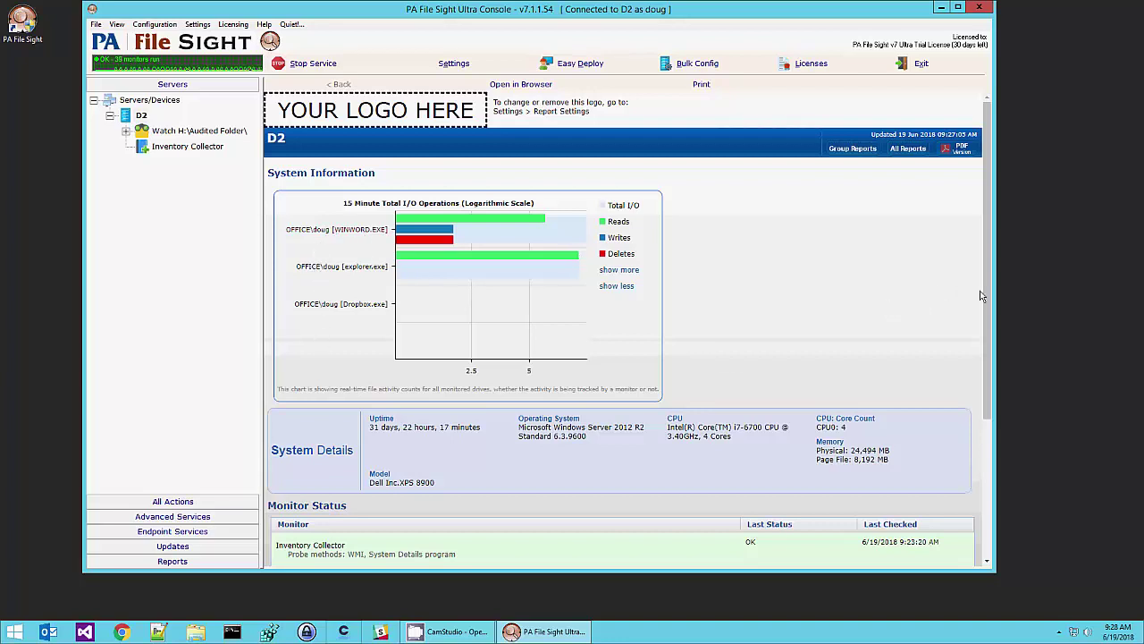
drag(989, 300, 988, 407)
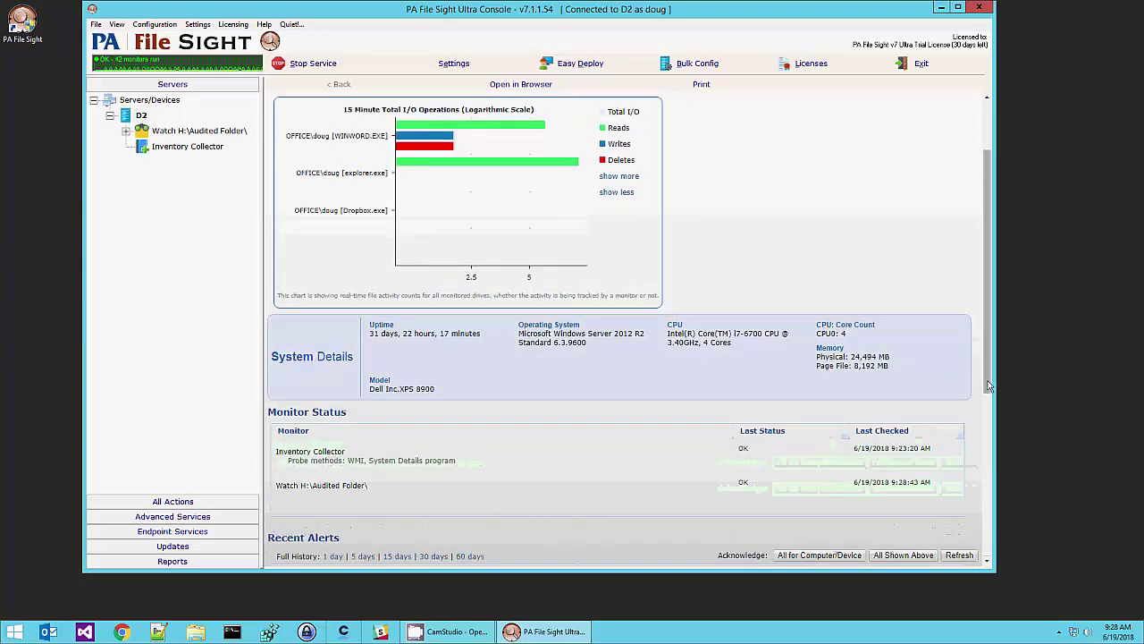
drag(987, 384, 989, 536)
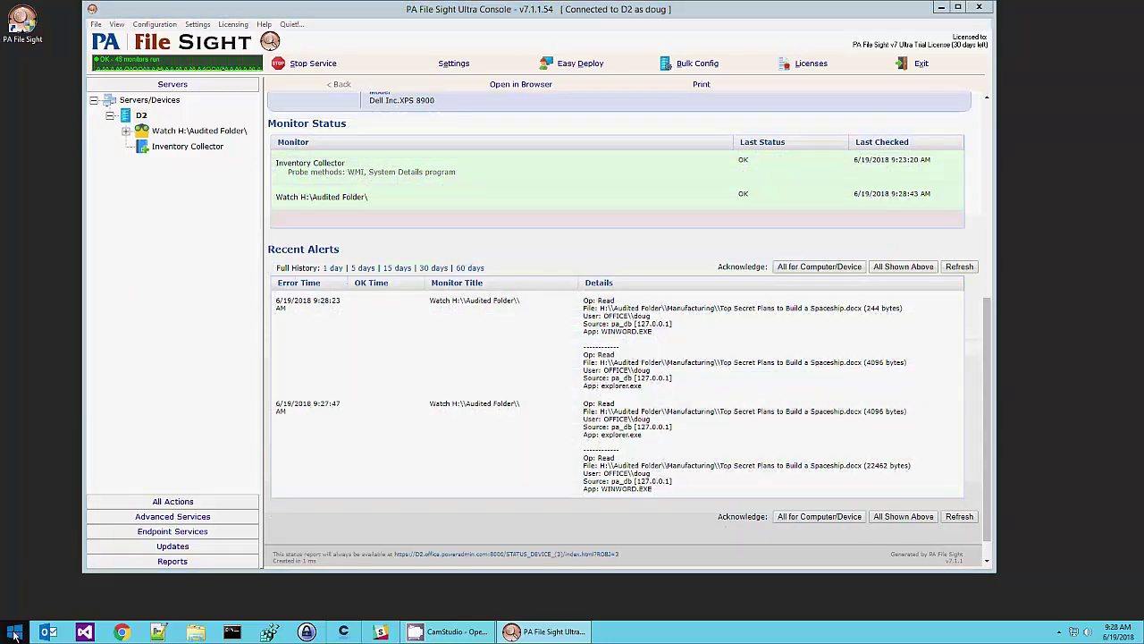
Start a Remote Desktop session to lab-beast and sign in with the account password.
click(14, 634)
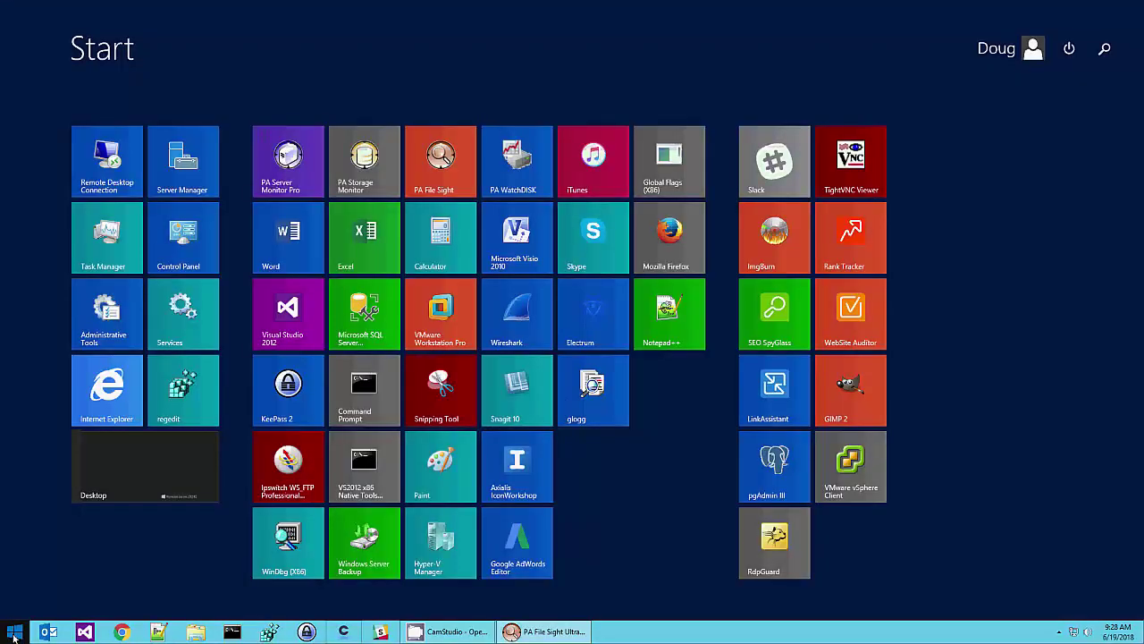
click(108, 155)
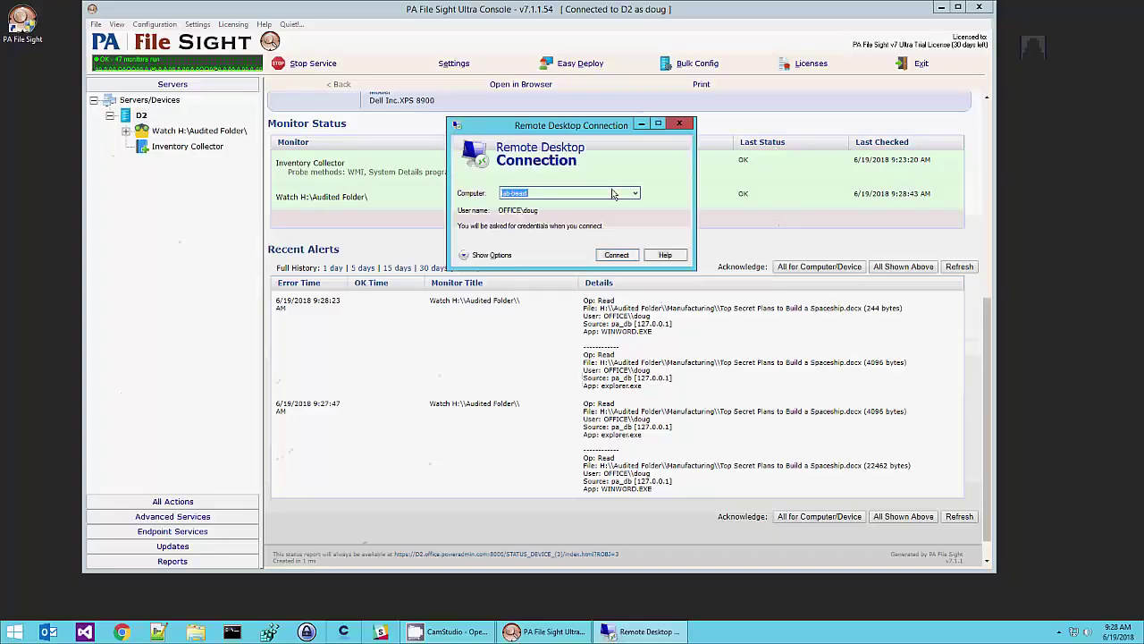
click(617, 255)
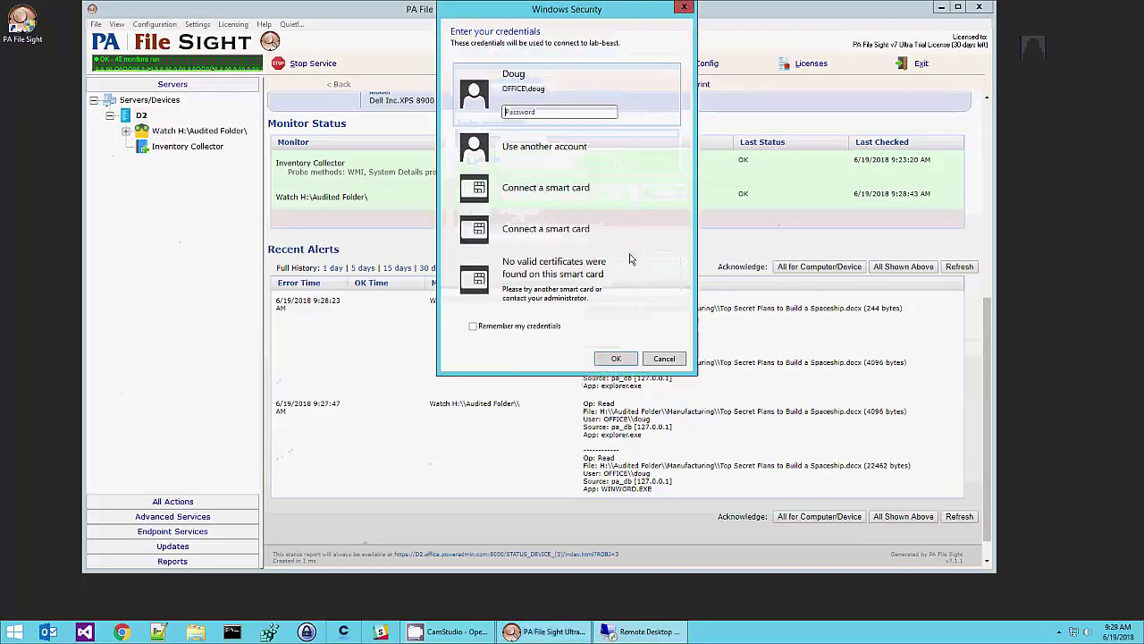
text(password)
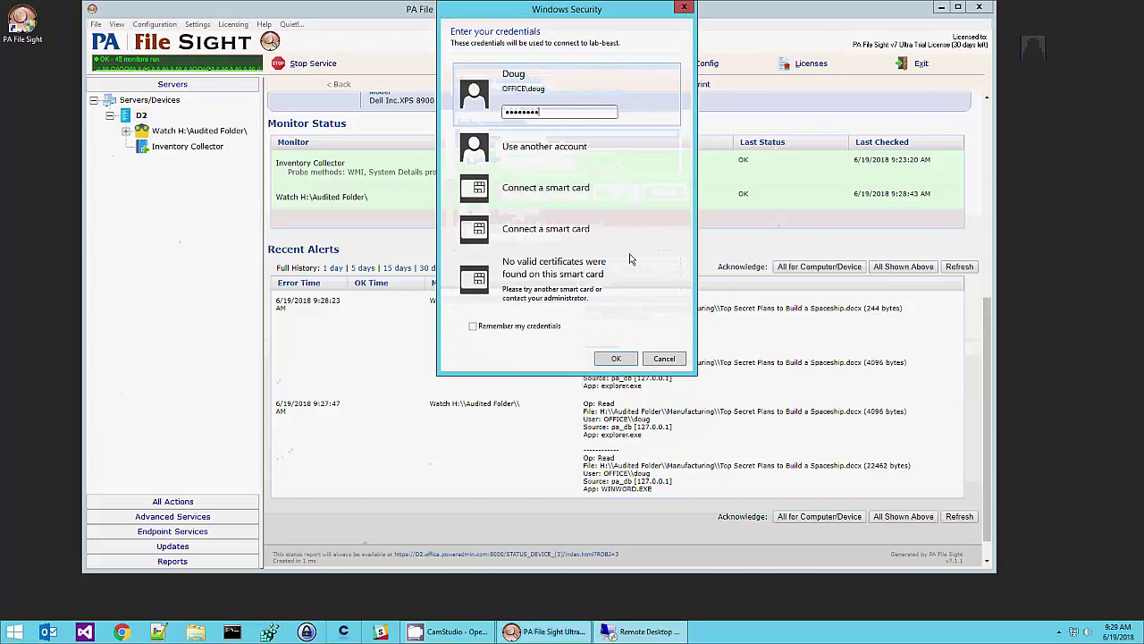
key(Return)
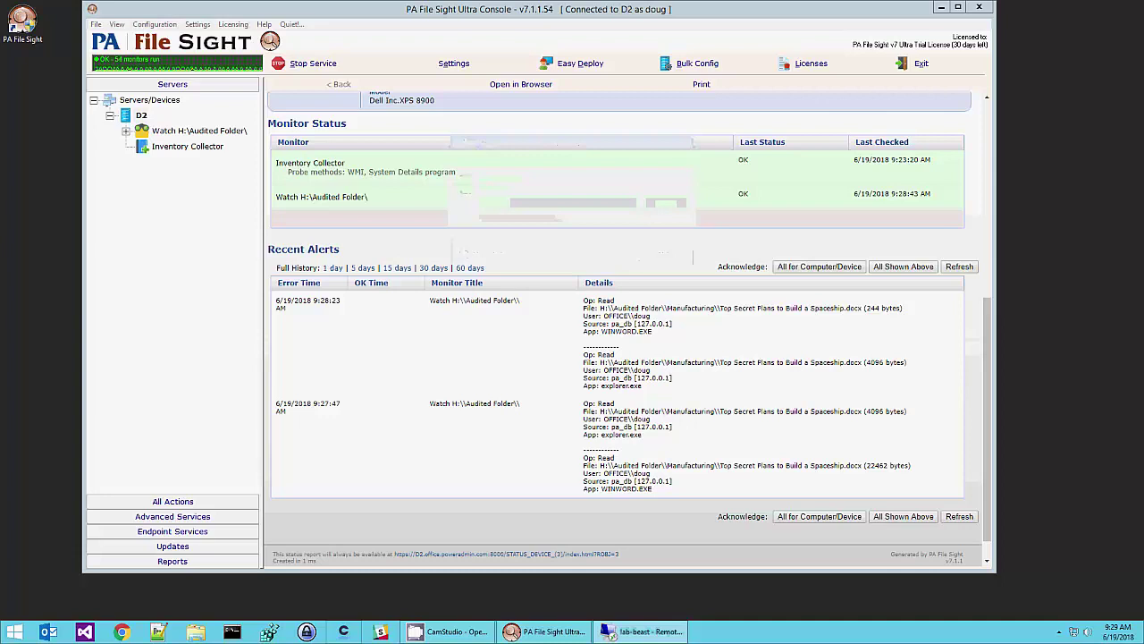
click(885, 37)
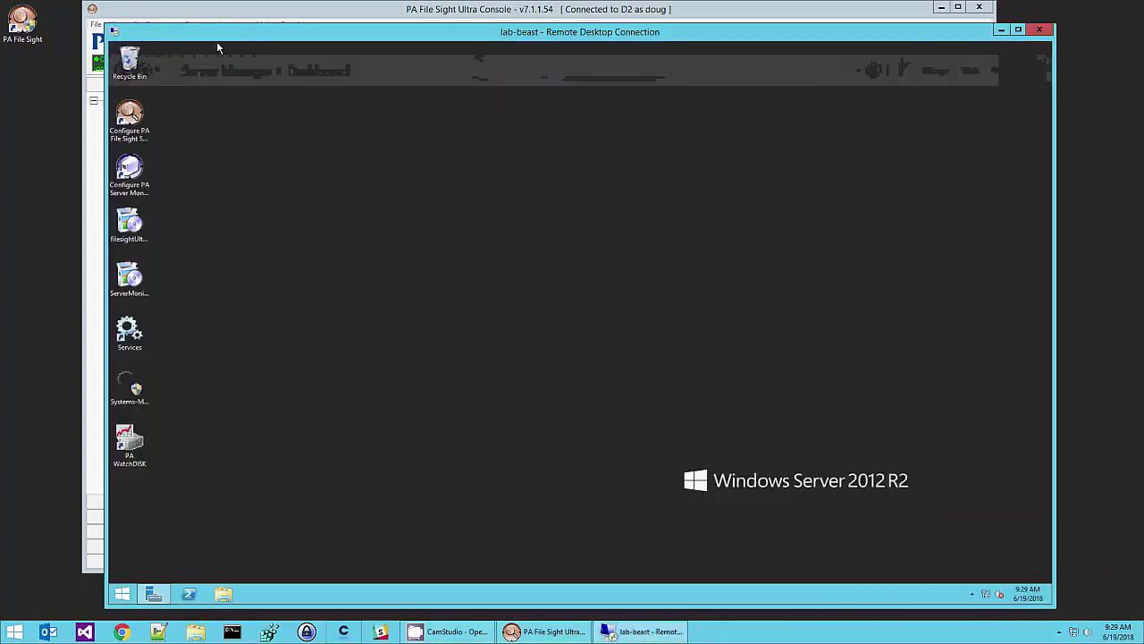
Shrink the remote session and browse to the h$ share on \\192.168.7.22 in Explorer.
drag(109, 27, 563, 206)
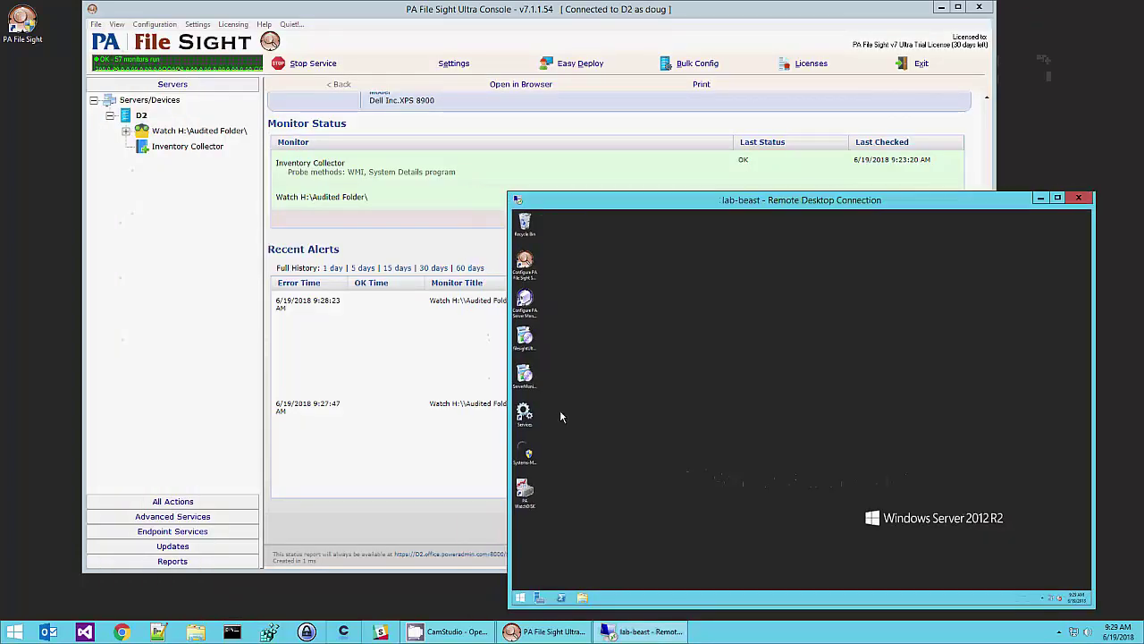
click(581, 597)
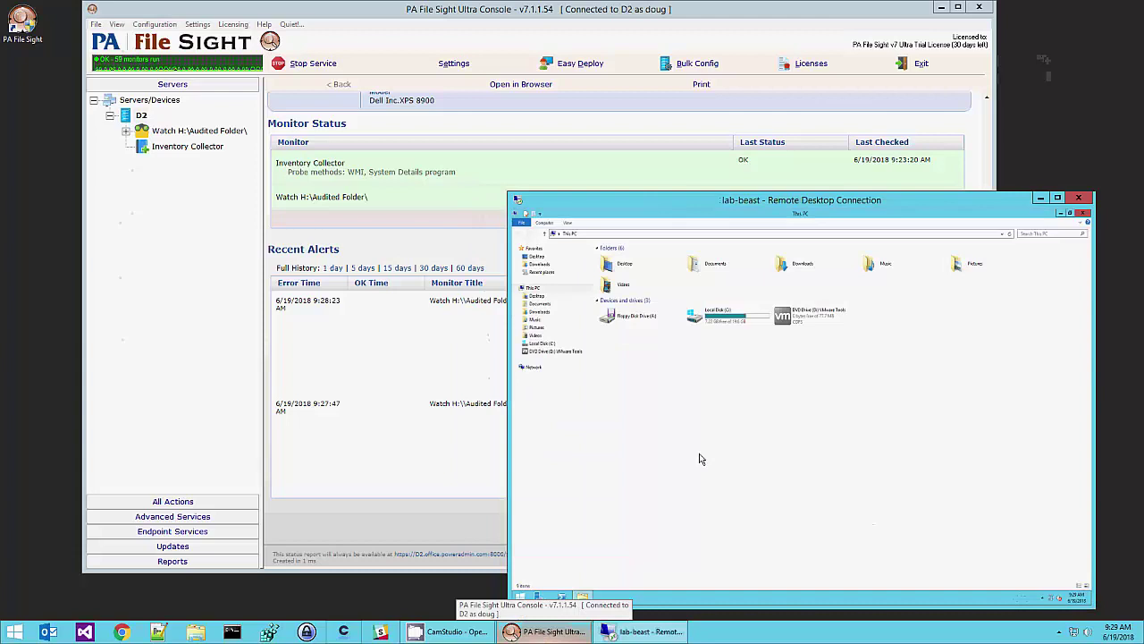
click(672, 236)
text(\192.168)
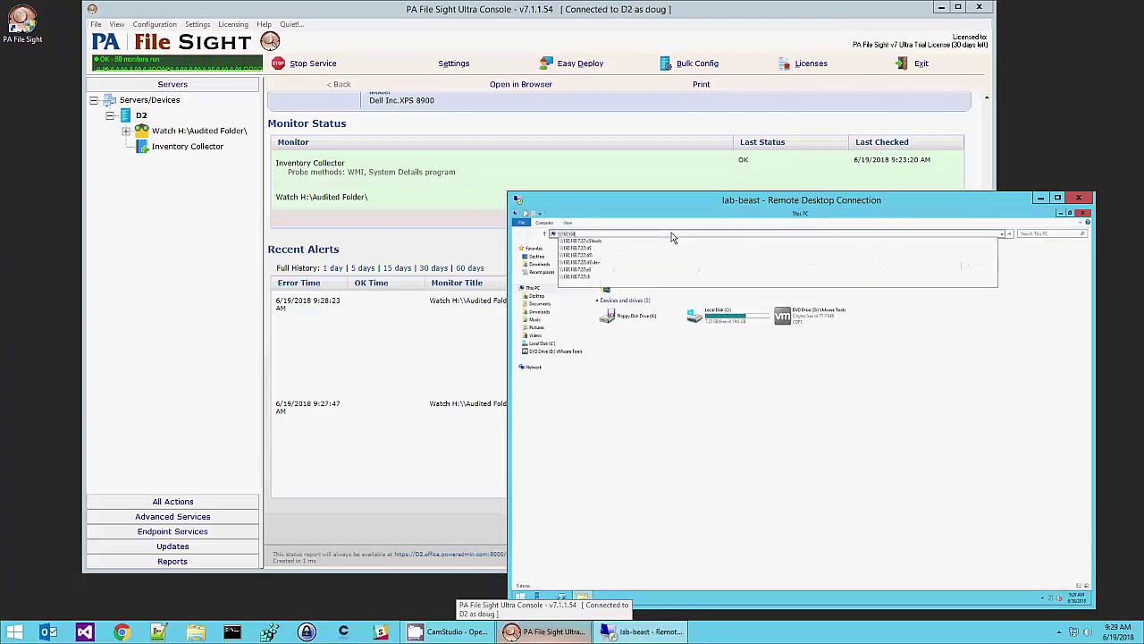
text(.7.22\)
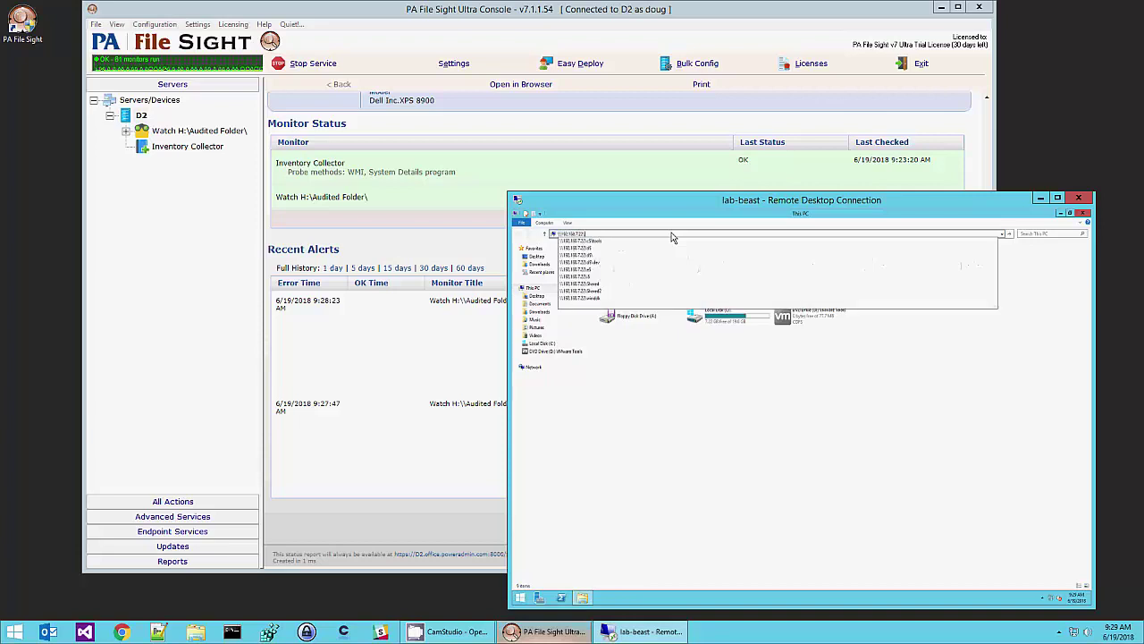
key(Return)
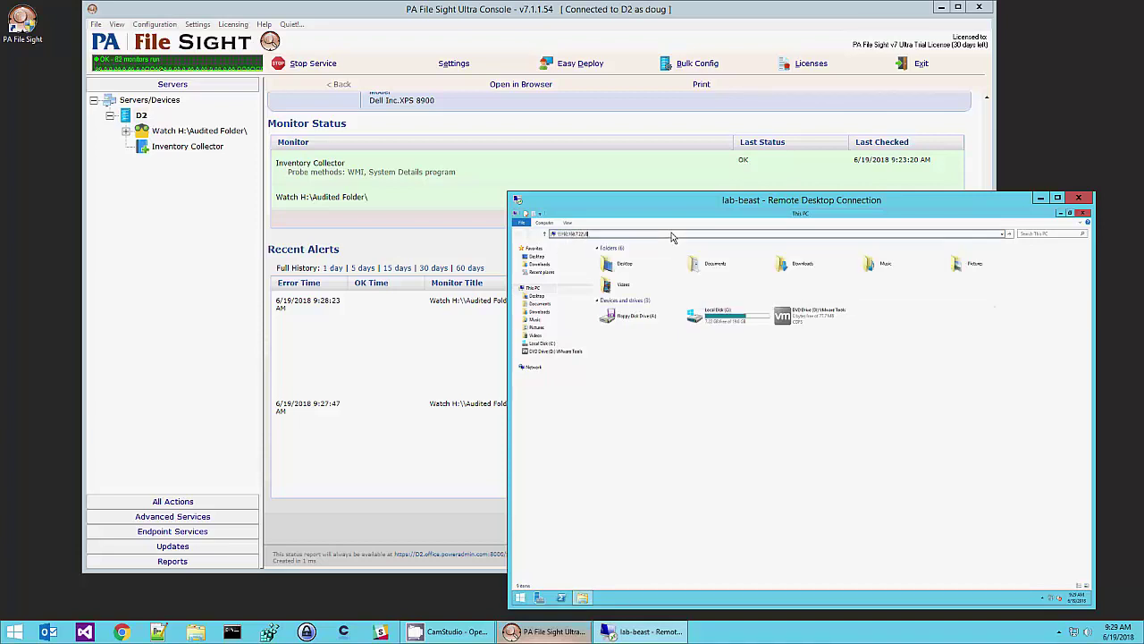
text(h$)
key(Return)
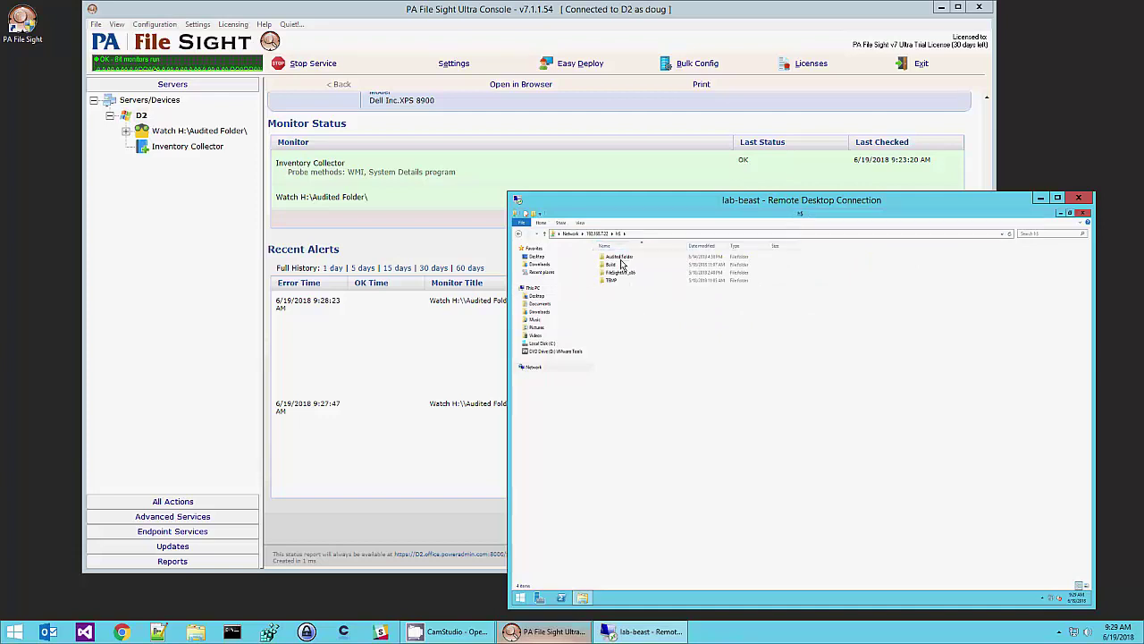
Copy Payroll from Audited Folder\Human Resources and paste it onto lab-beast's desktop.
double_click(623, 258)
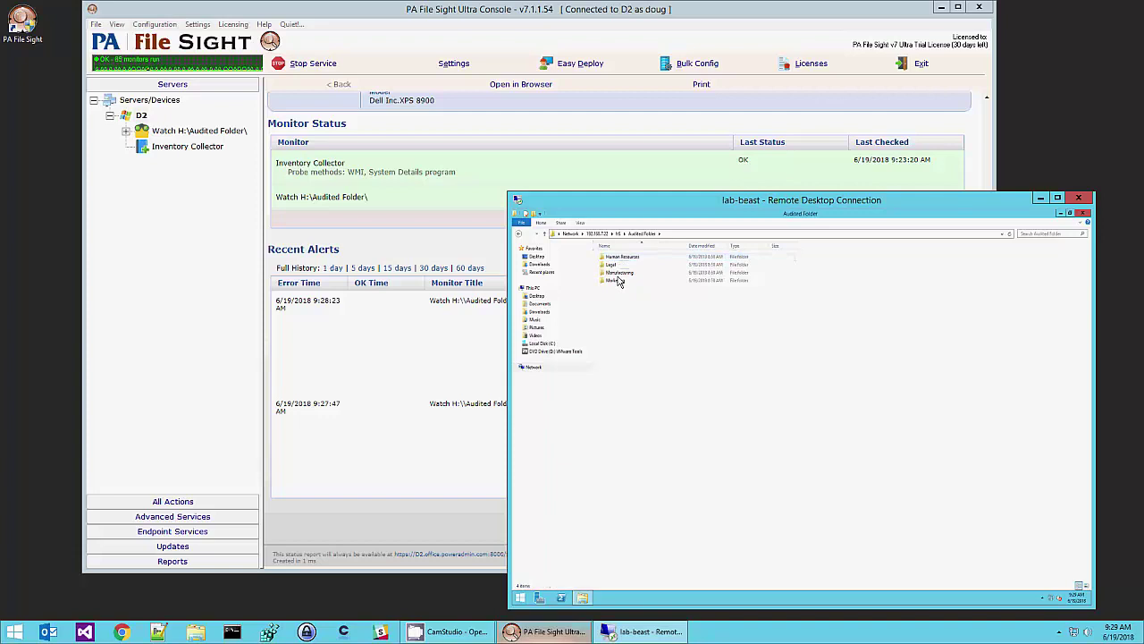
double_click(617, 258)
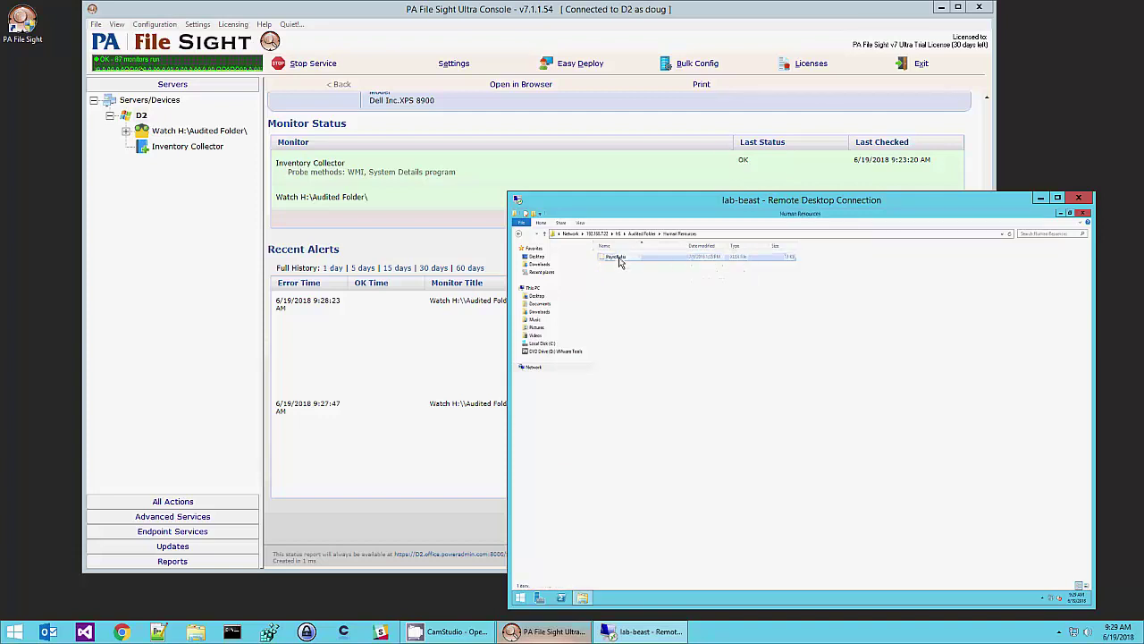
click(620, 261)
right_click(621, 260)
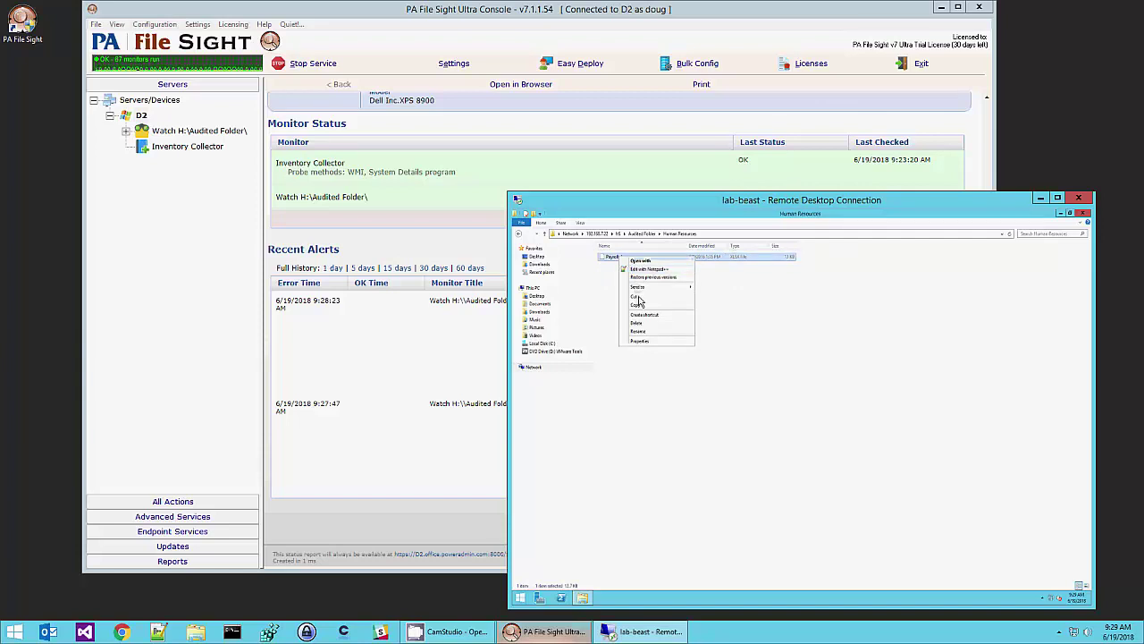
click(635, 305)
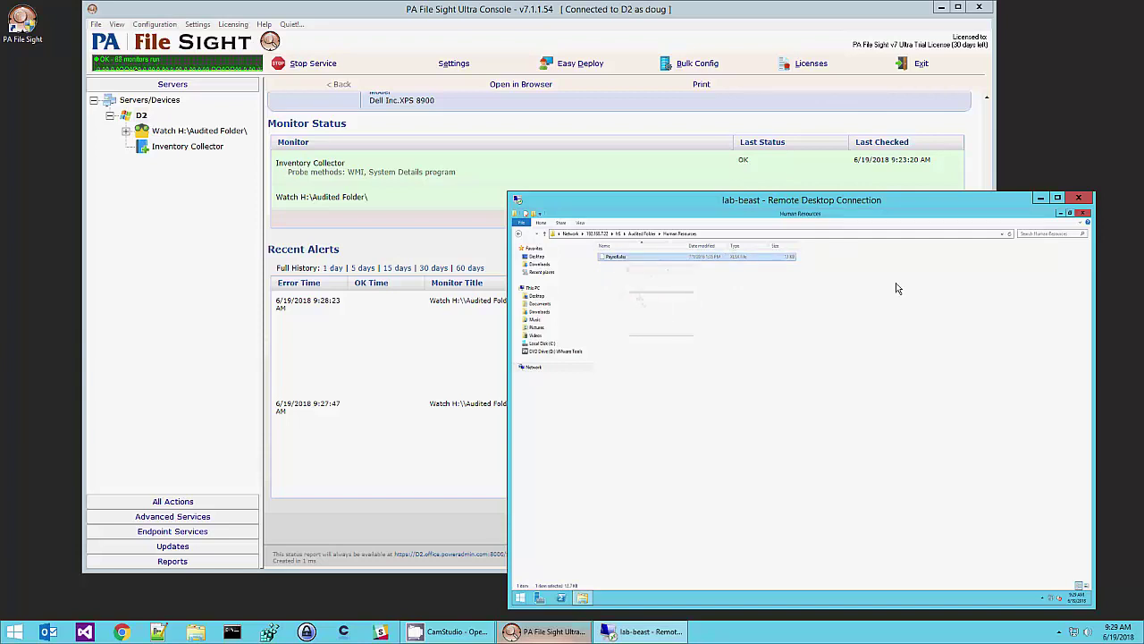
click(1062, 215)
right_click(767, 354)
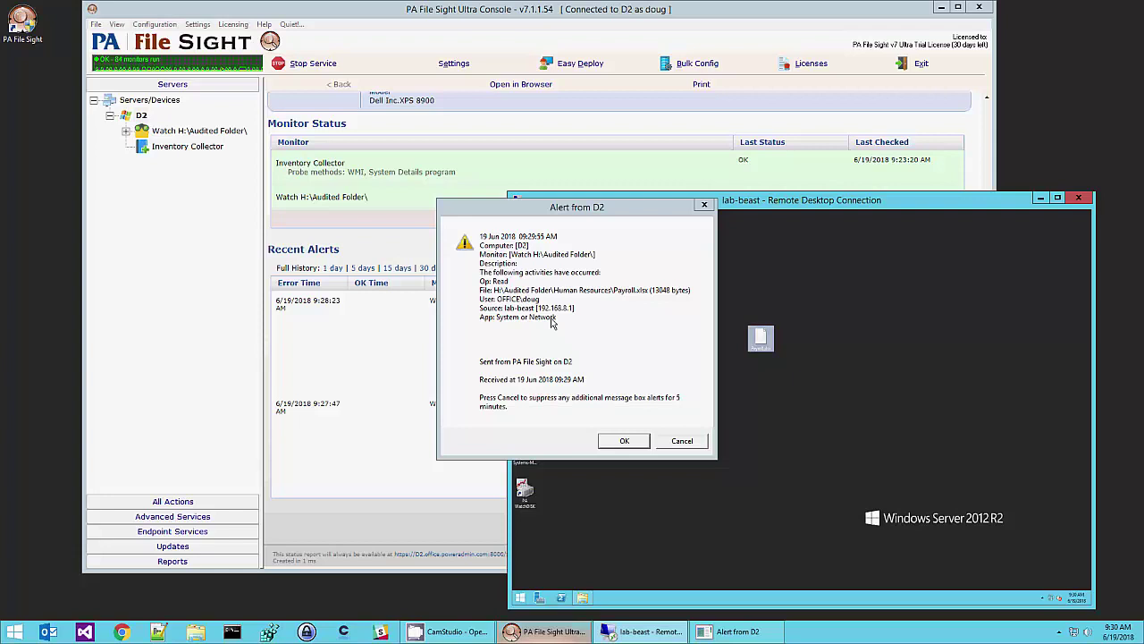
Dismiss the D2 alert reporting lab-beast's read of Payroll.xlsx.
click(624, 441)
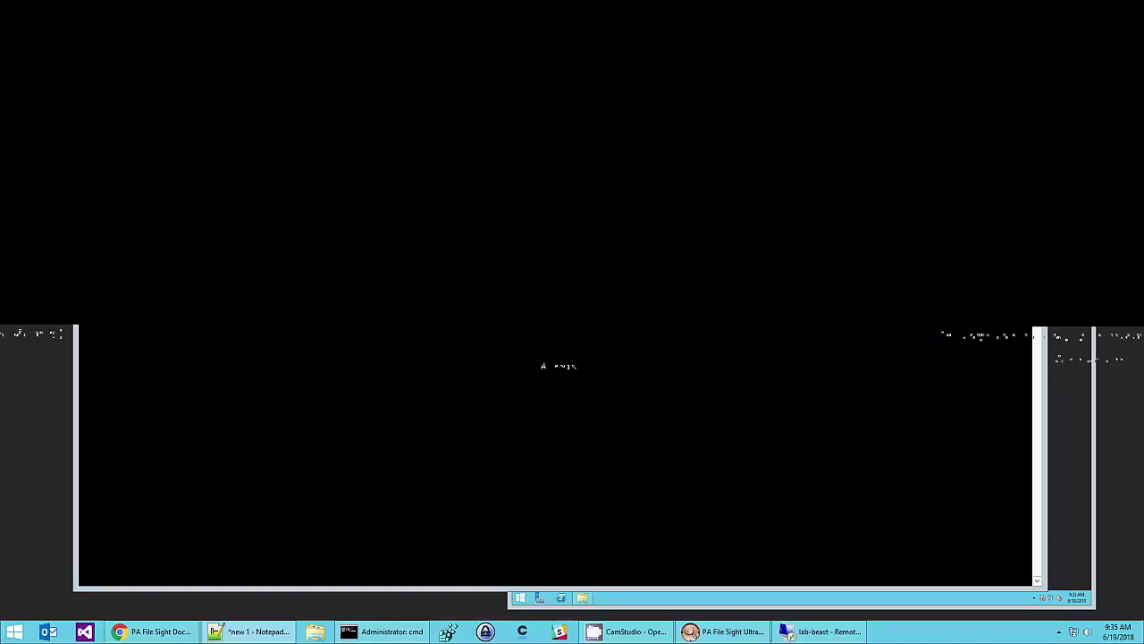
Change the command prompt's directory to the PA File Sight Install folder.
key(alt+space)
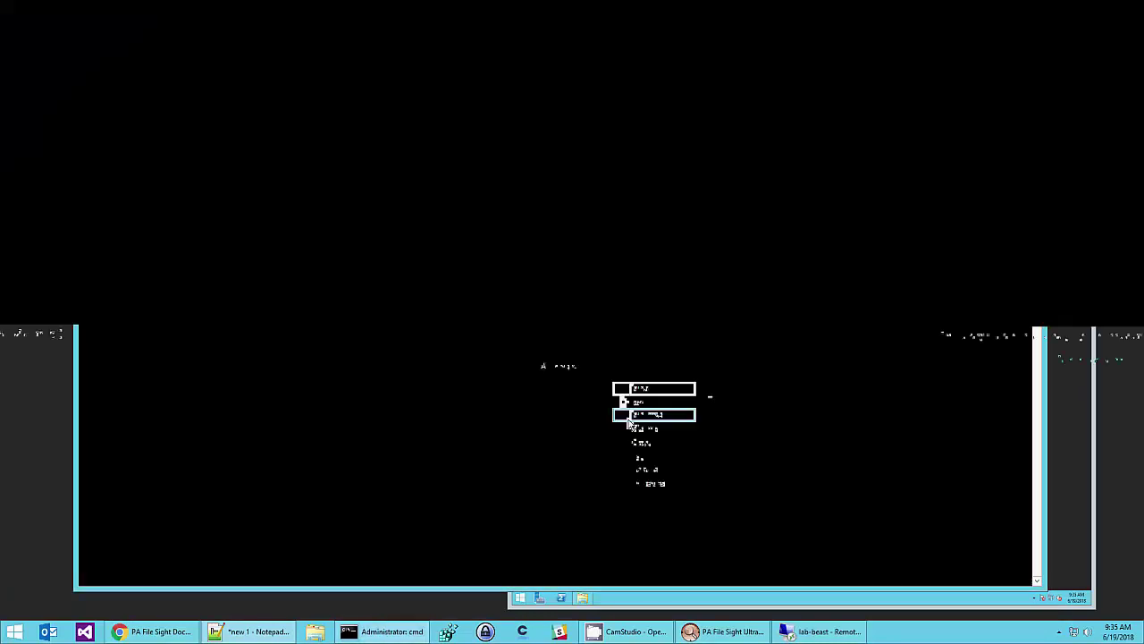
click(103, 129)
click(189, 156)
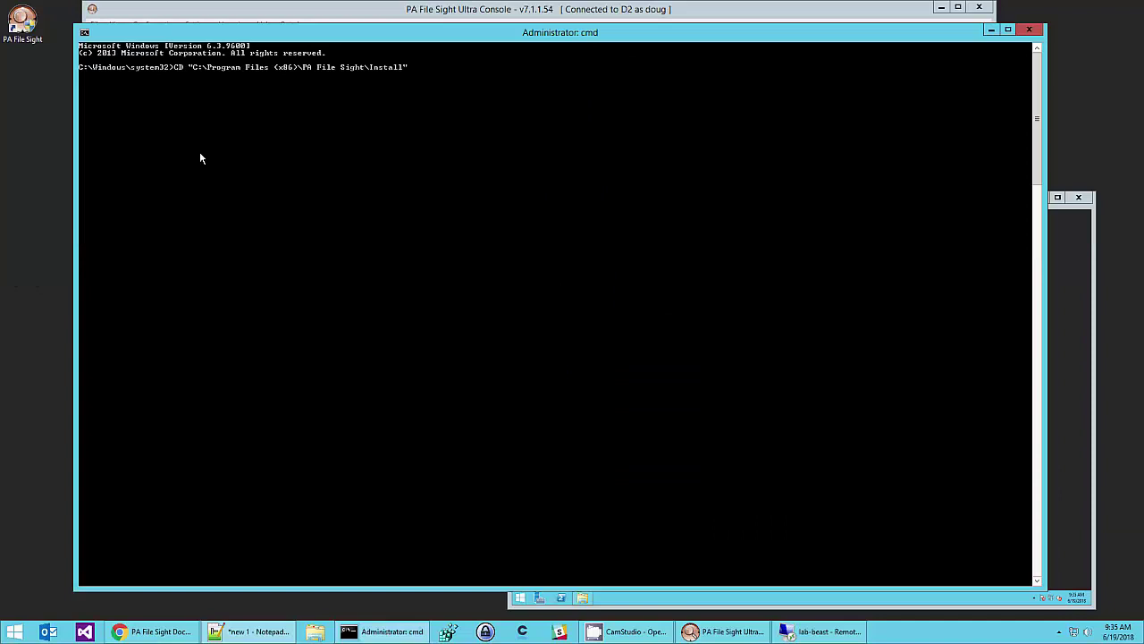
key(Return)
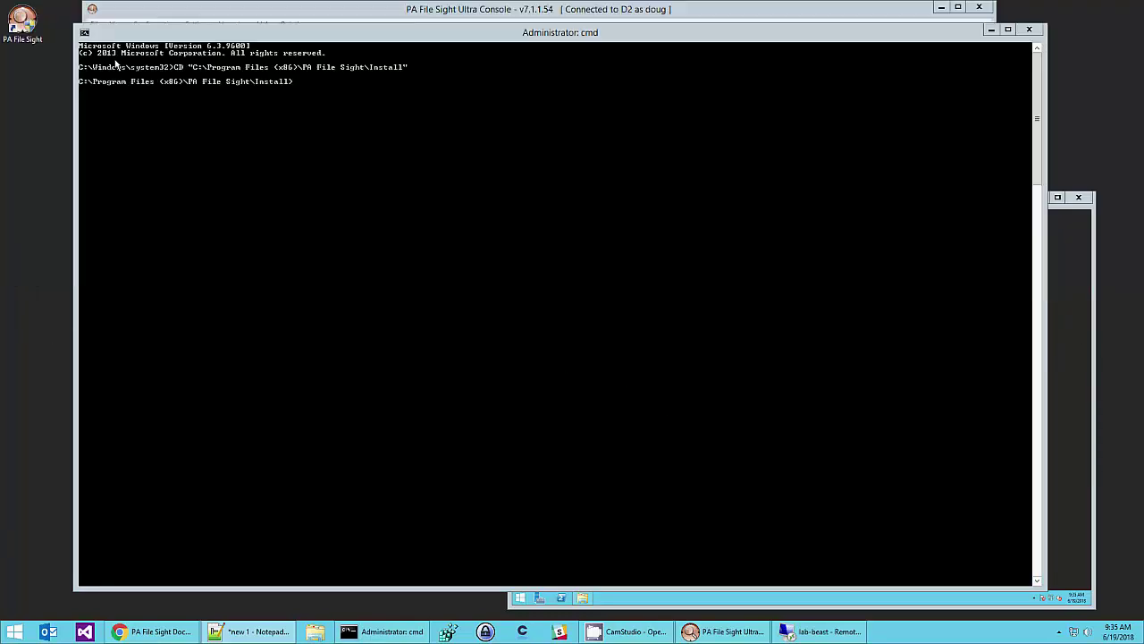
Install pafsendp.exe on lab-beast via psexec with -lock, pointing to 192.168.7.22:8000.
right_click(623, 374)
mouse_move(644, 460)
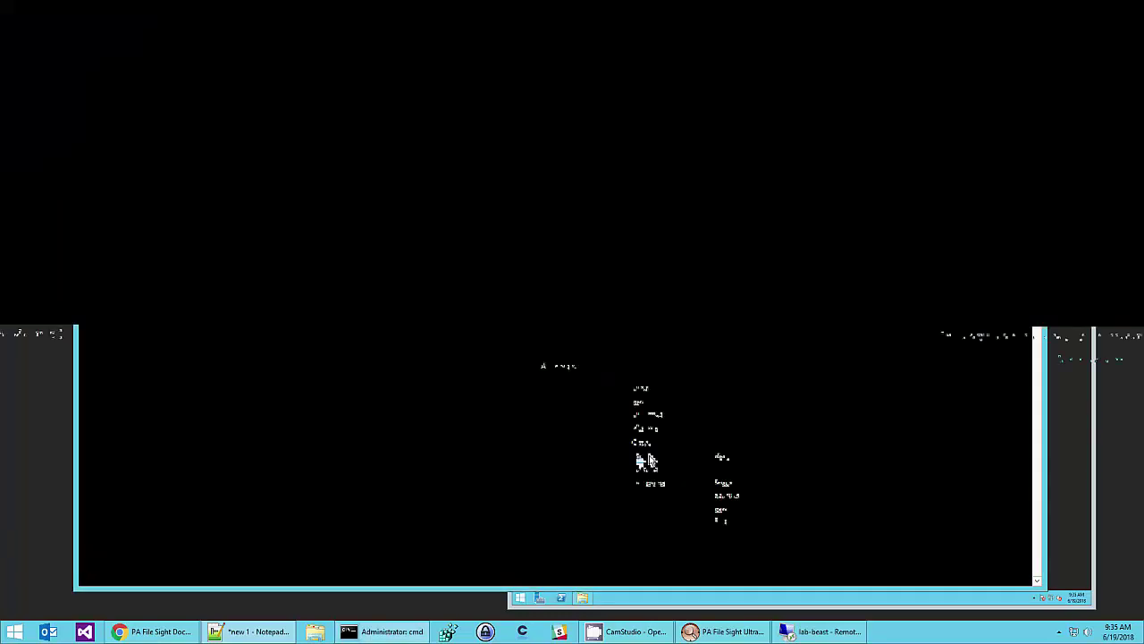
click(712, 488)
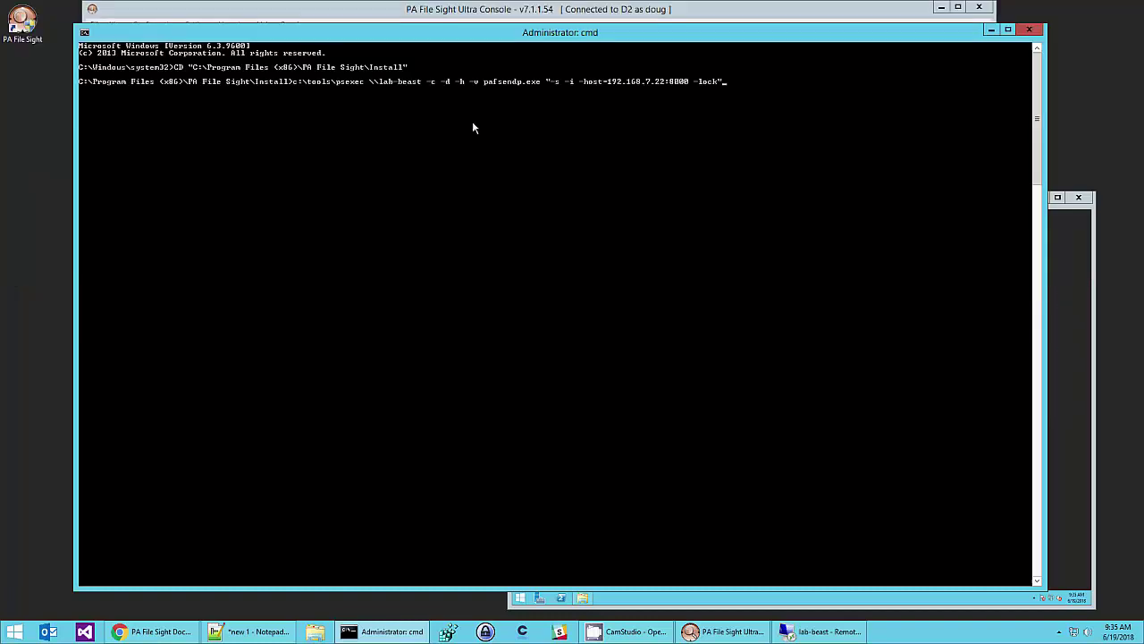
key(Return)
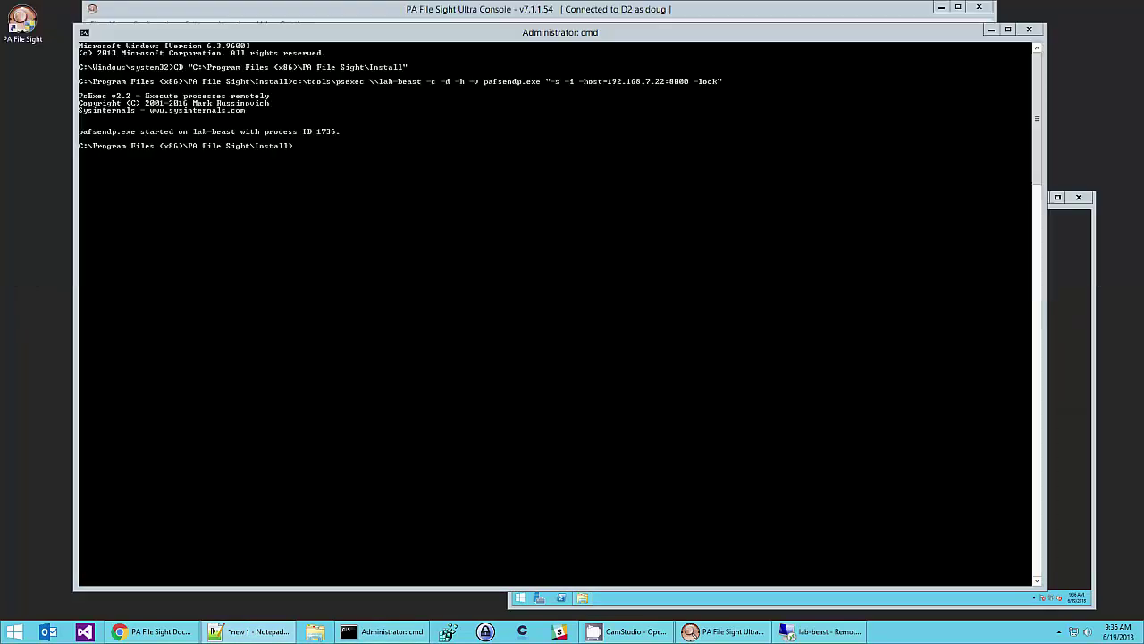
Start the endpoint service on lab-beast with net start pafsendp.
click(103, 39)
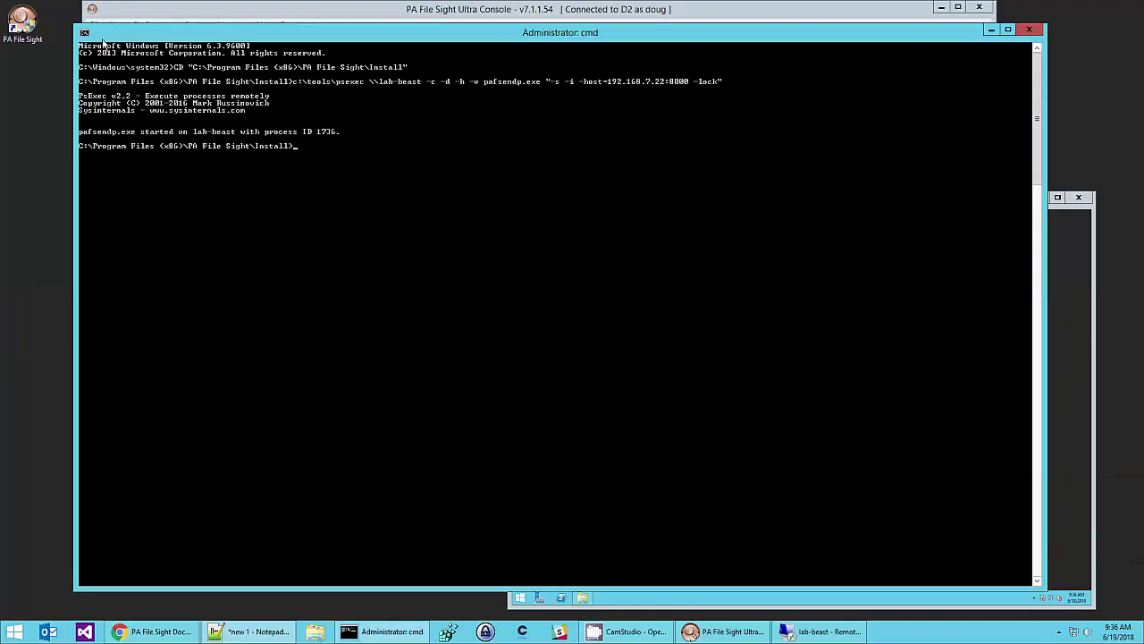
click(84, 32)
mouse_move(116, 130)
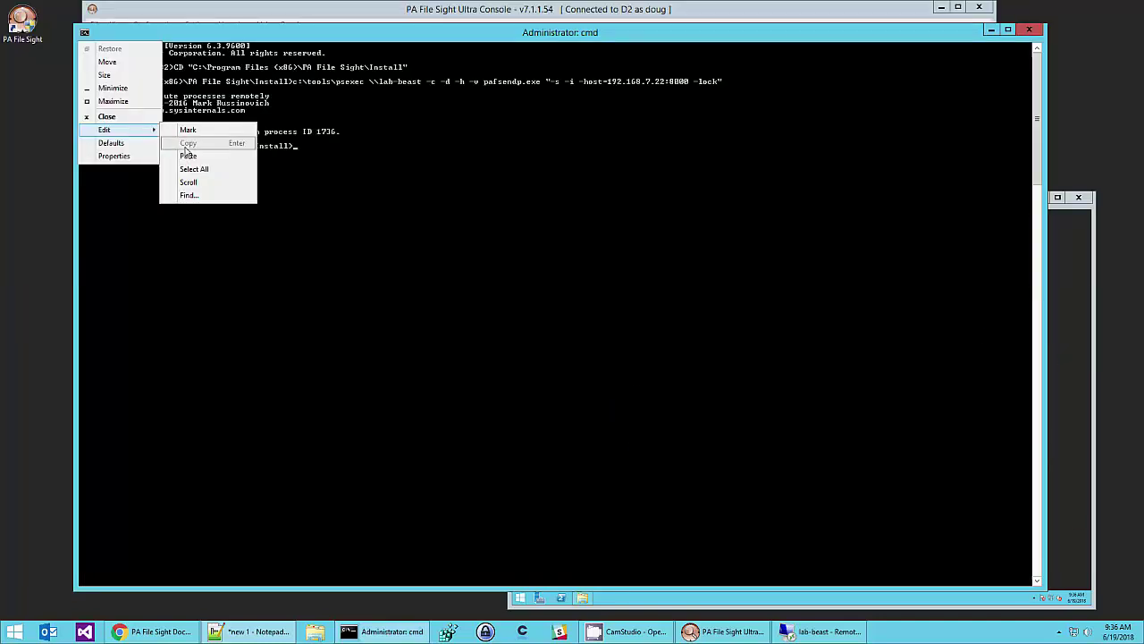
click(188, 156)
key(Return)
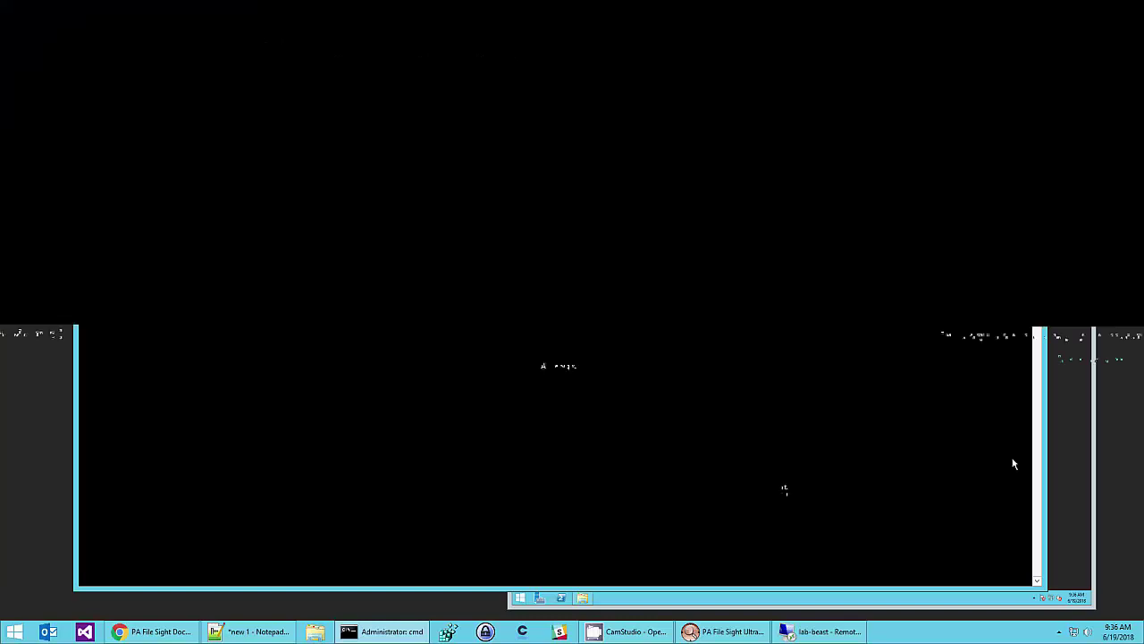
Close the command prompt and copy the spaceship plans document from lab-beast's Manufacturing folder.
click(1030, 34)
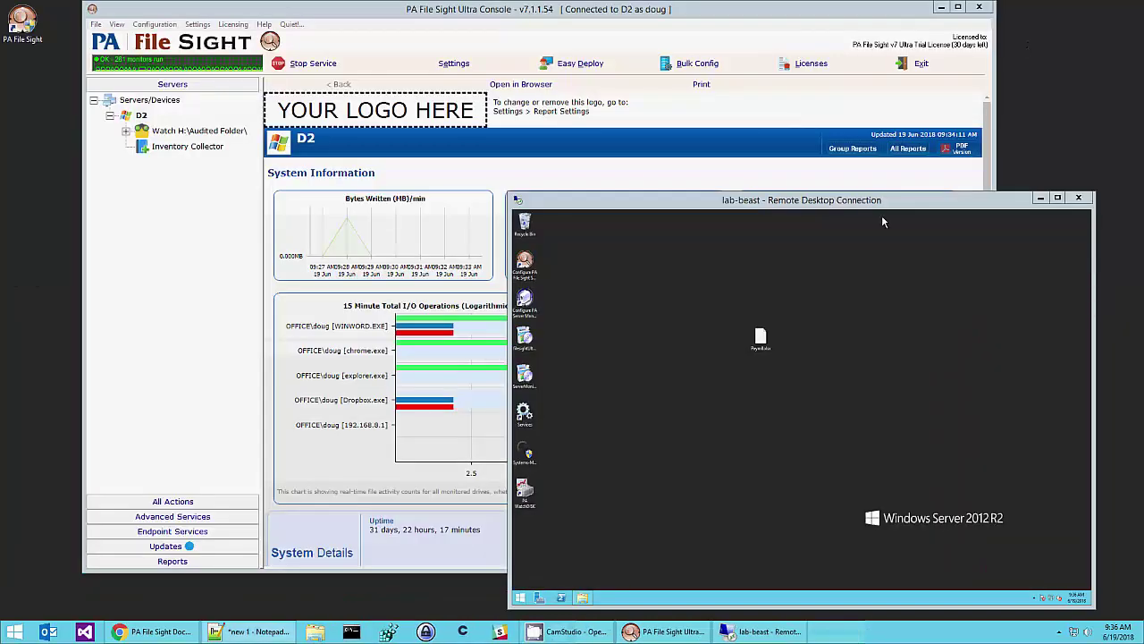
click(839, 326)
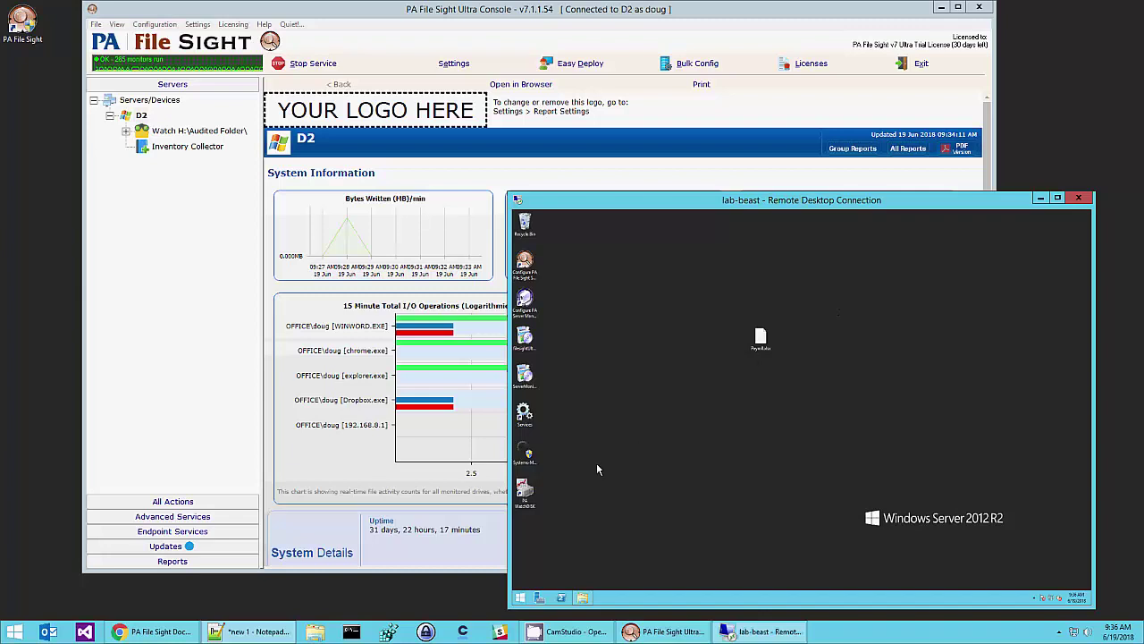
click(582, 597)
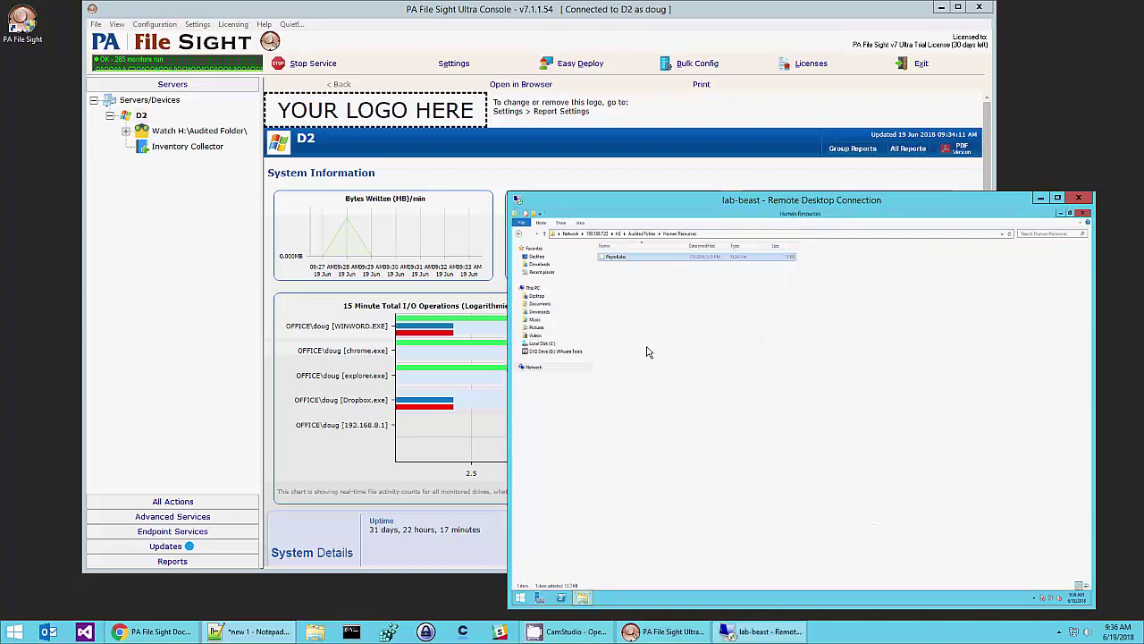
click(643, 234)
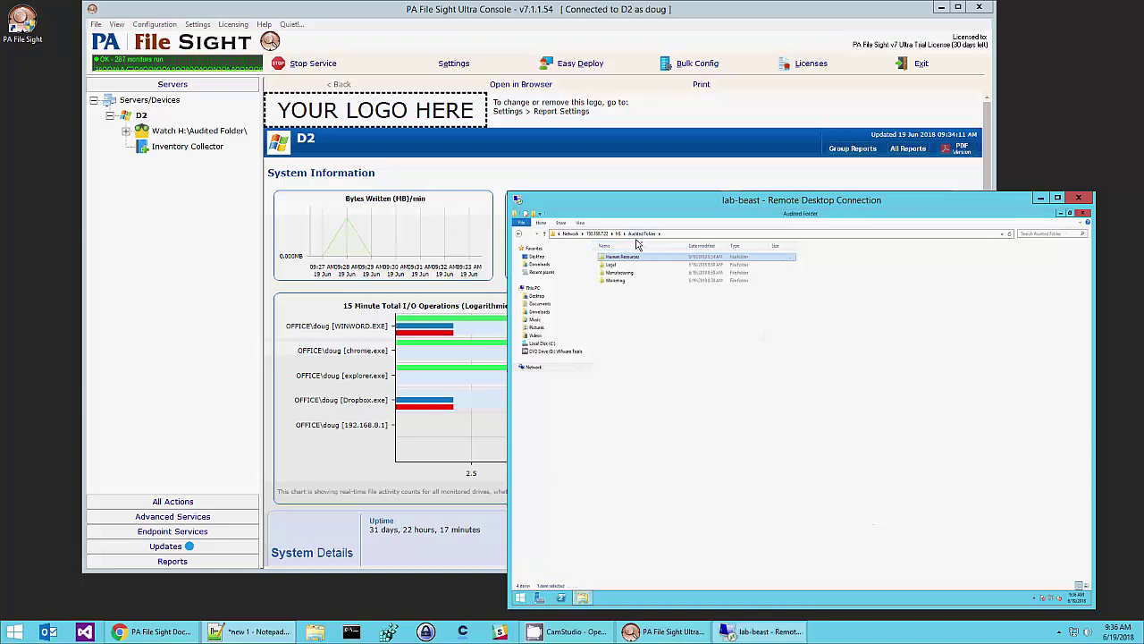
double_click(660, 272)
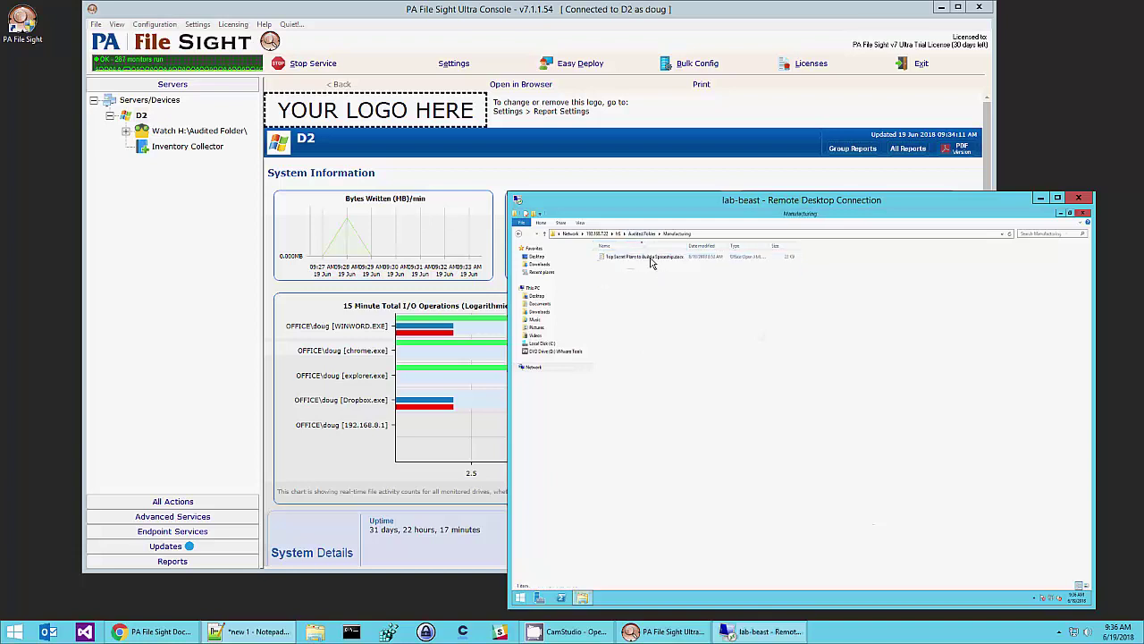
click(652, 261)
right_click(652, 261)
click(671, 327)
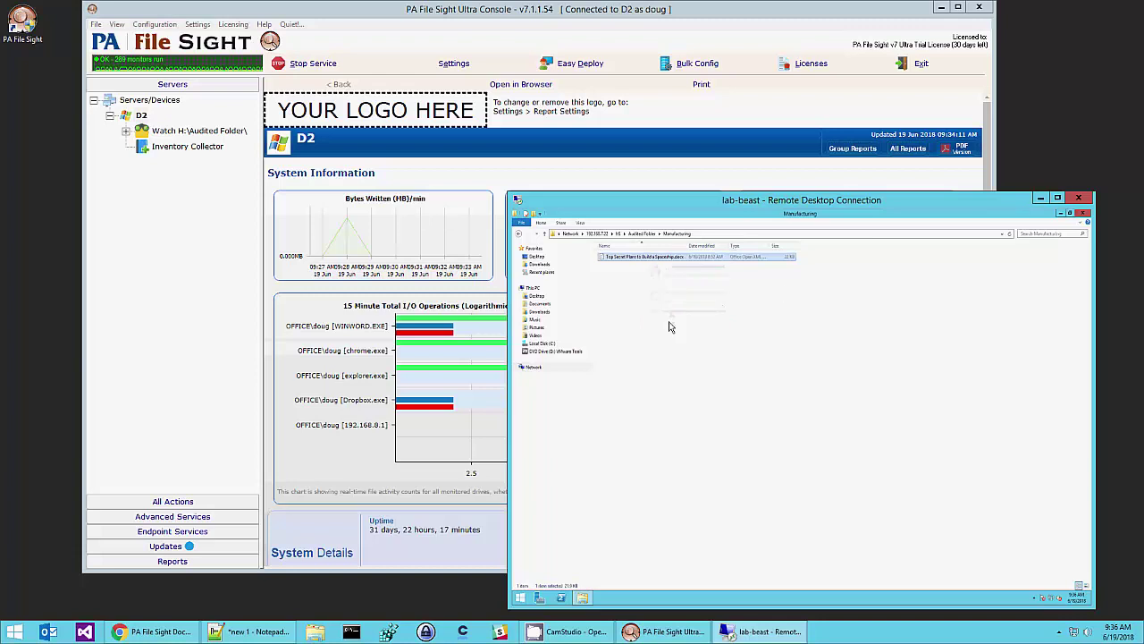
Paste the spaceship plans .docx onto lab-beast's desktop and deselect it.
click(1081, 213)
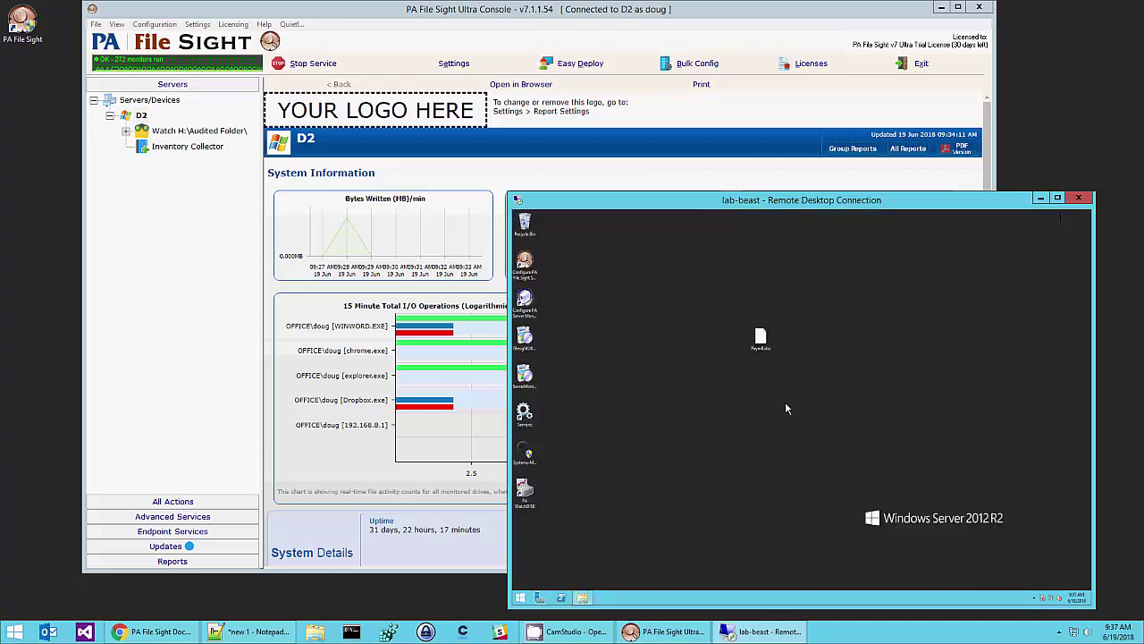
right_click(698, 410)
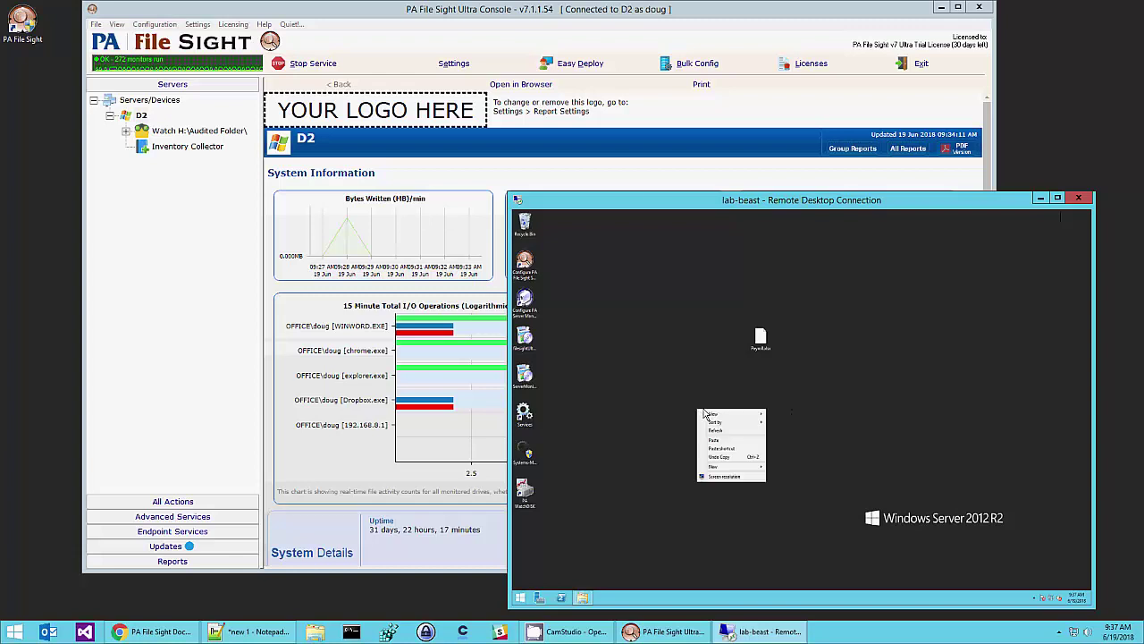
click(732, 445)
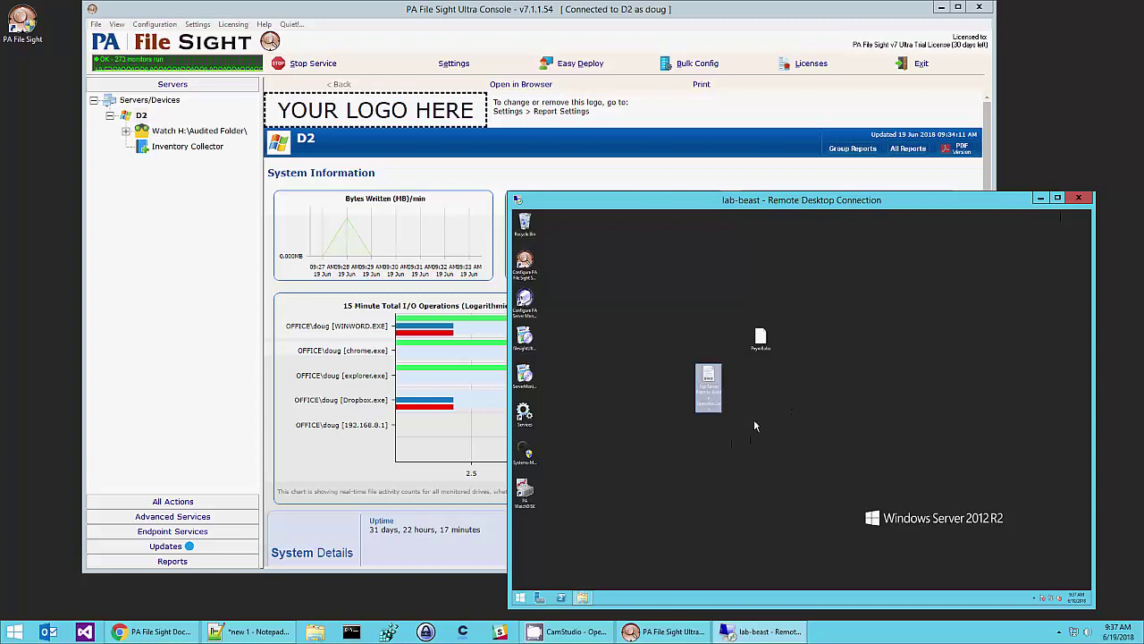
click(753, 418)
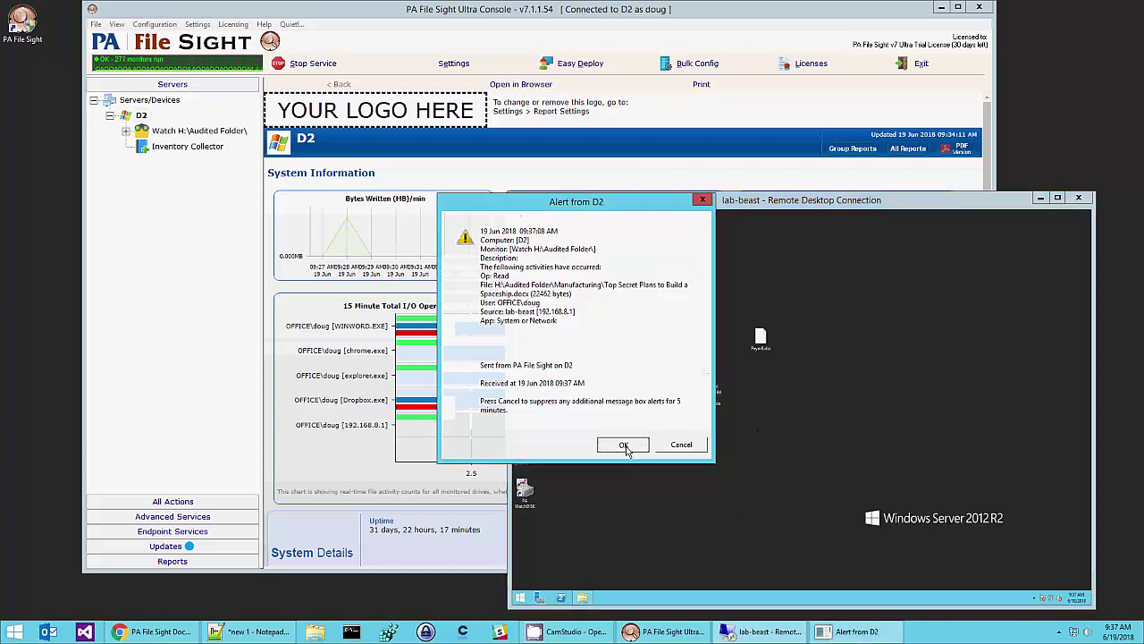
Dismiss the read alert and list endpoints under Endpoint Services > File Sight Endpoints.
click(624, 445)
drag(706, 384, 525, 223)
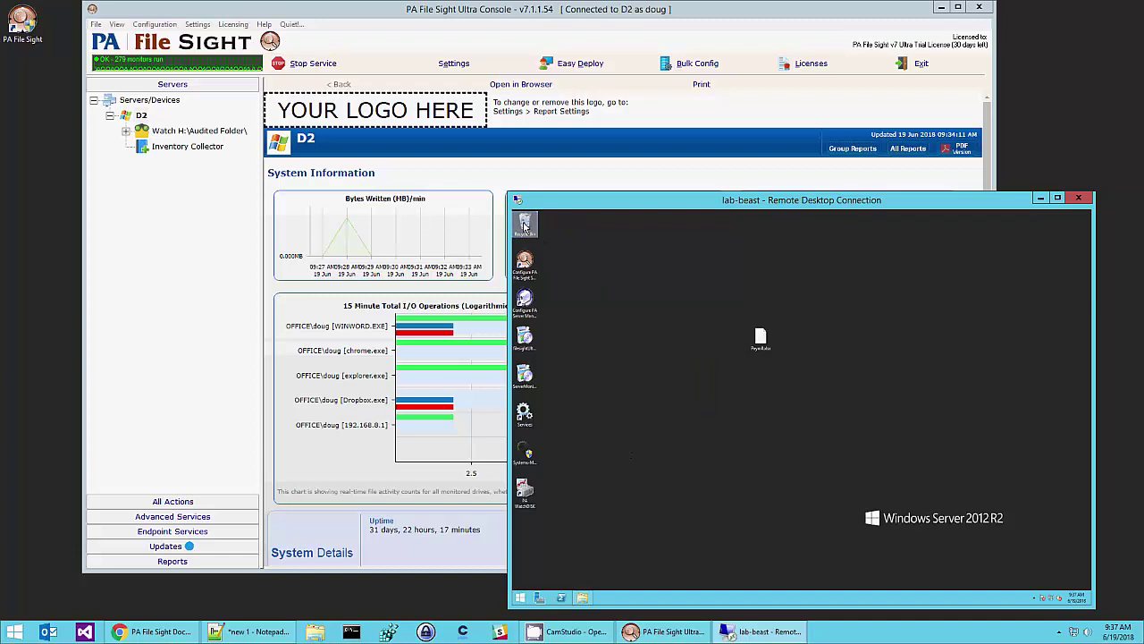
click(208, 518)
click(208, 534)
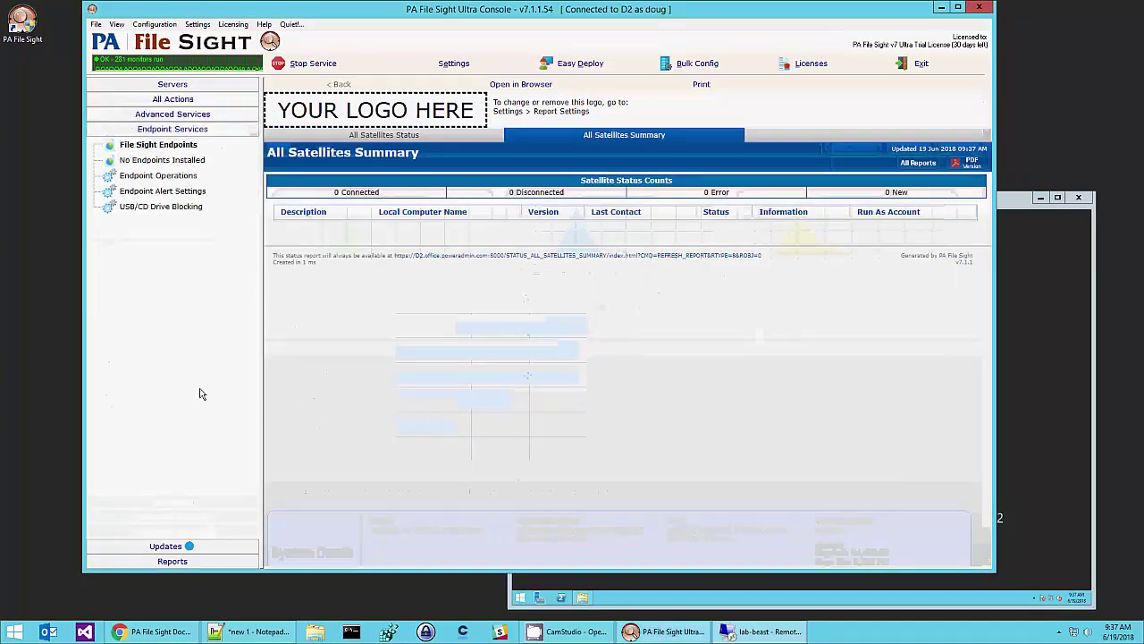
click(190, 145)
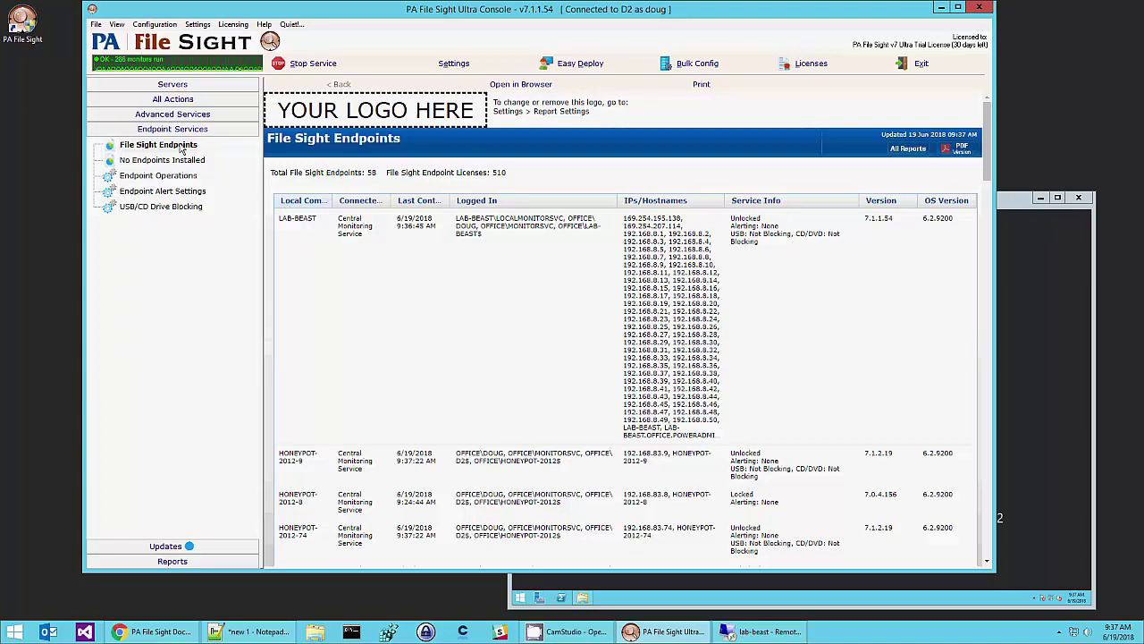
Show D2's System Information page beside the lab-beast remote desktop session.
click(172, 84)
click(141, 115)
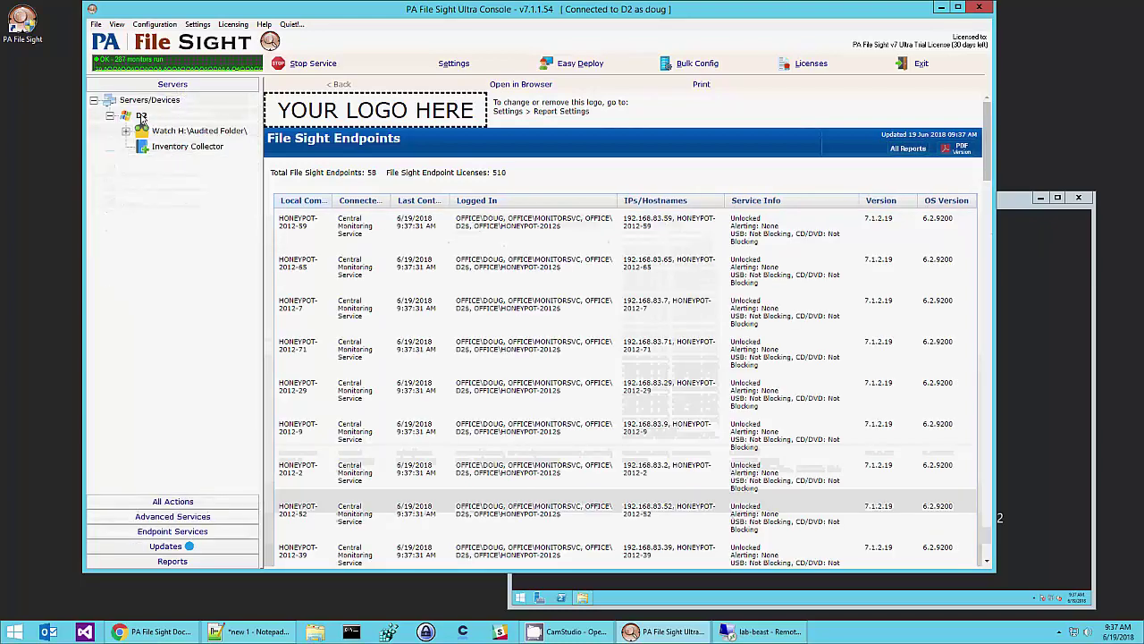
click(1034, 328)
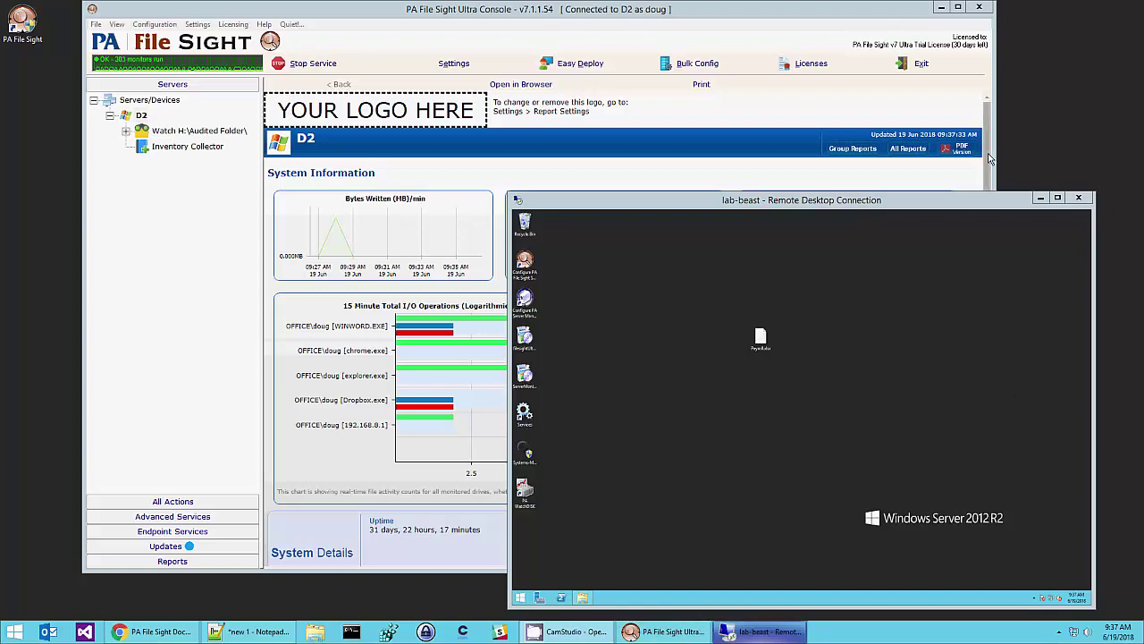
drag(987, 159, 985, 315)
click(1034, 330)
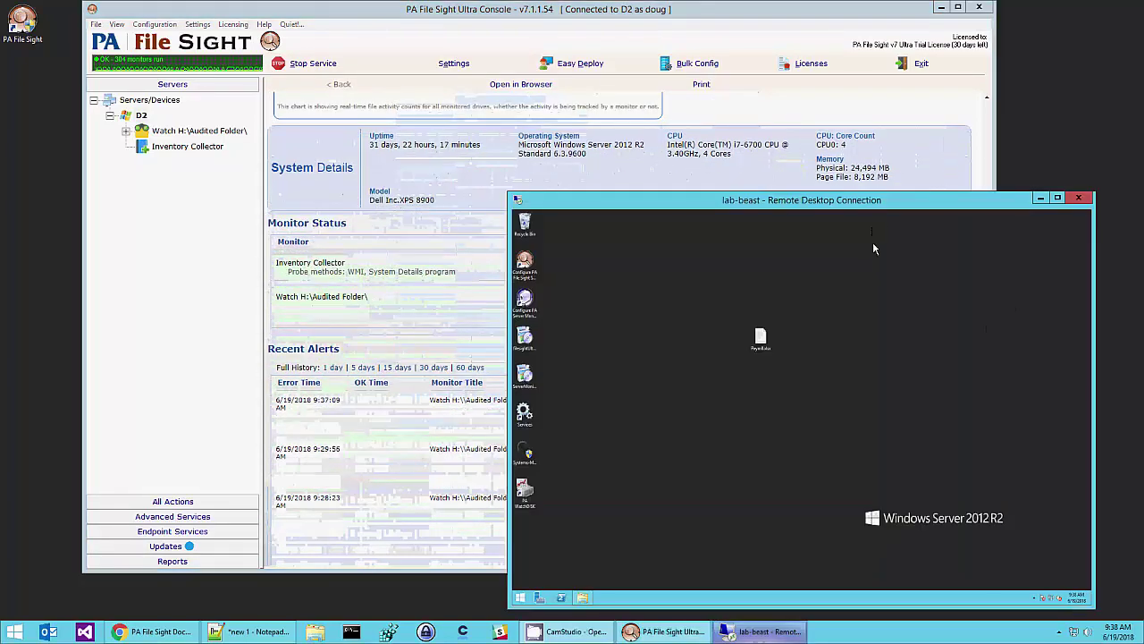
click(987, 161)
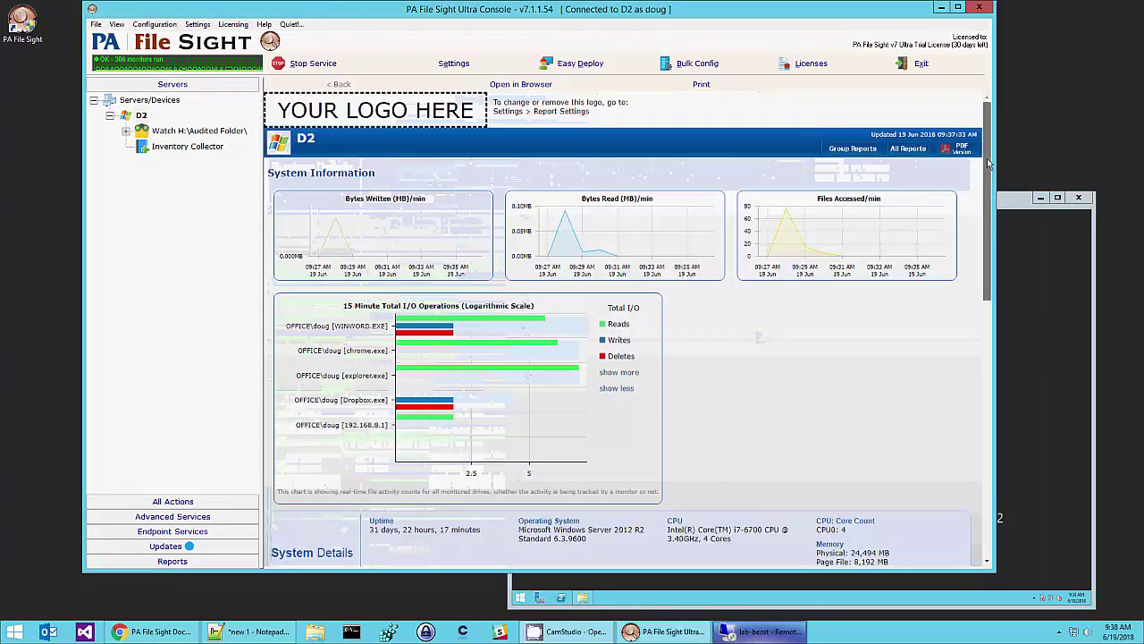
click(1009, 251)
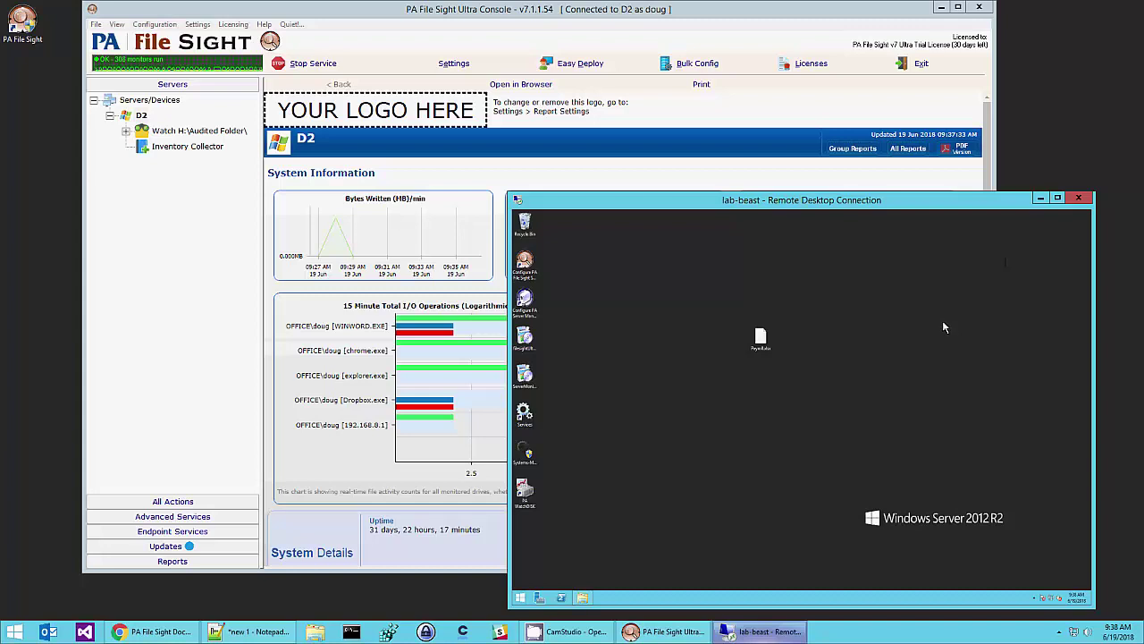
Copy the spaceship plans .docx from Manufacturing and paste it onto lab-beast's desktop again.
click(582, 597)
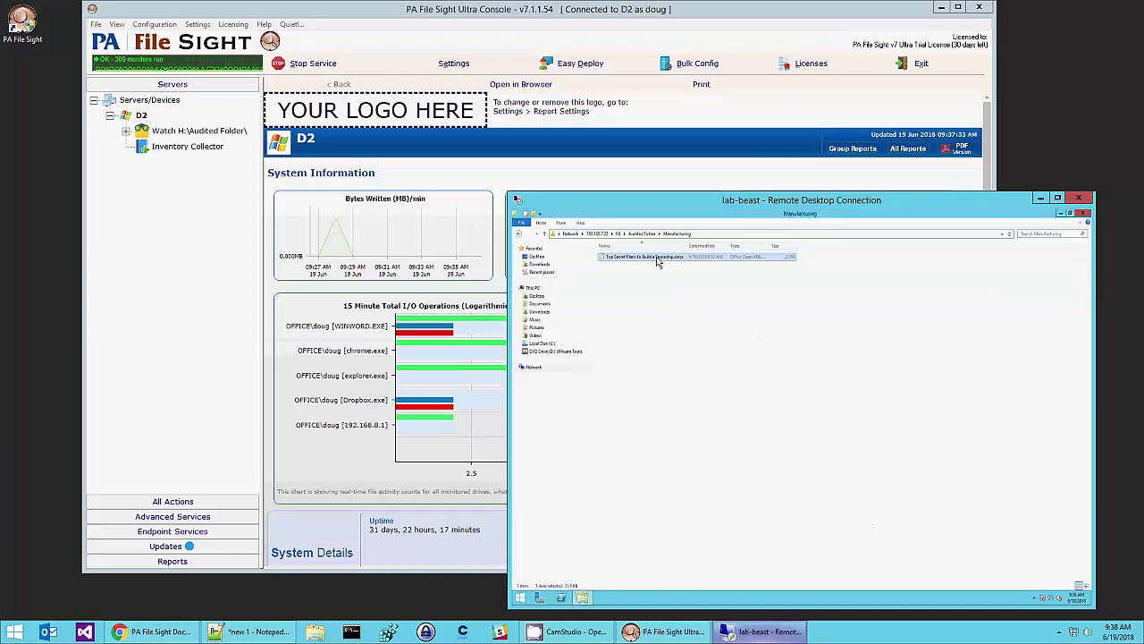
right_click(658, 260)
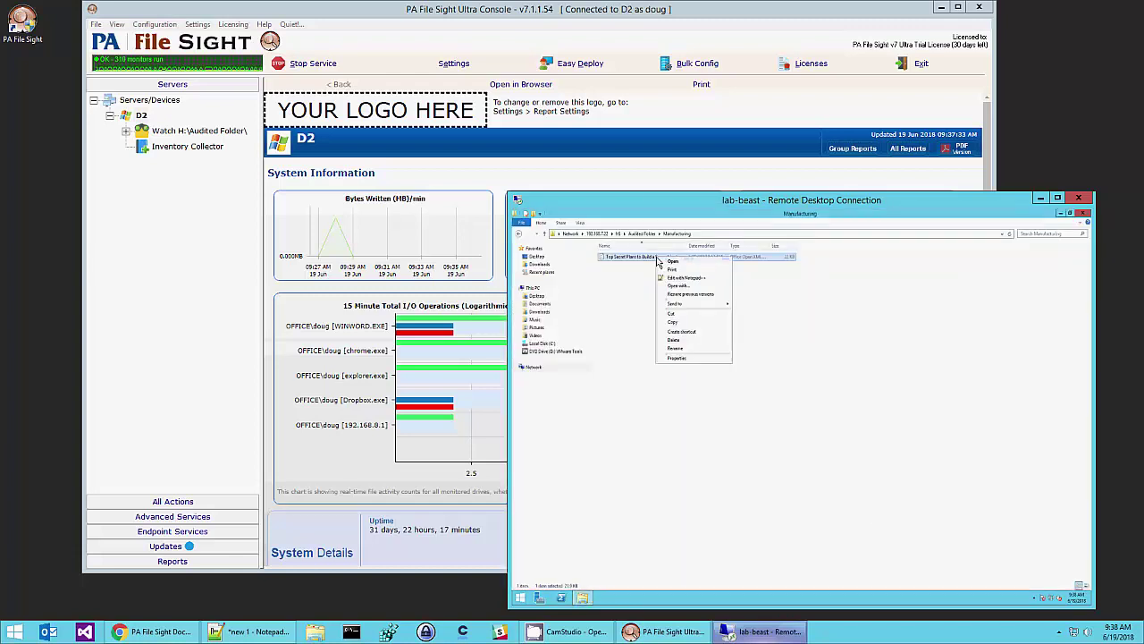
click(672, 323)
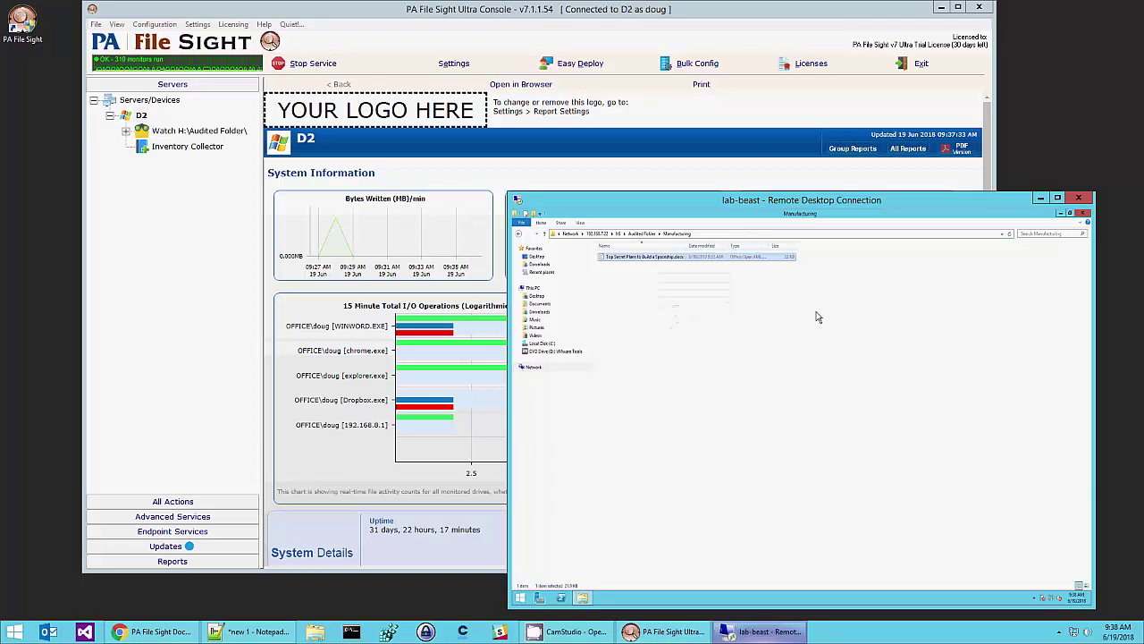
click(1060, 213)
right_click(644, 407)
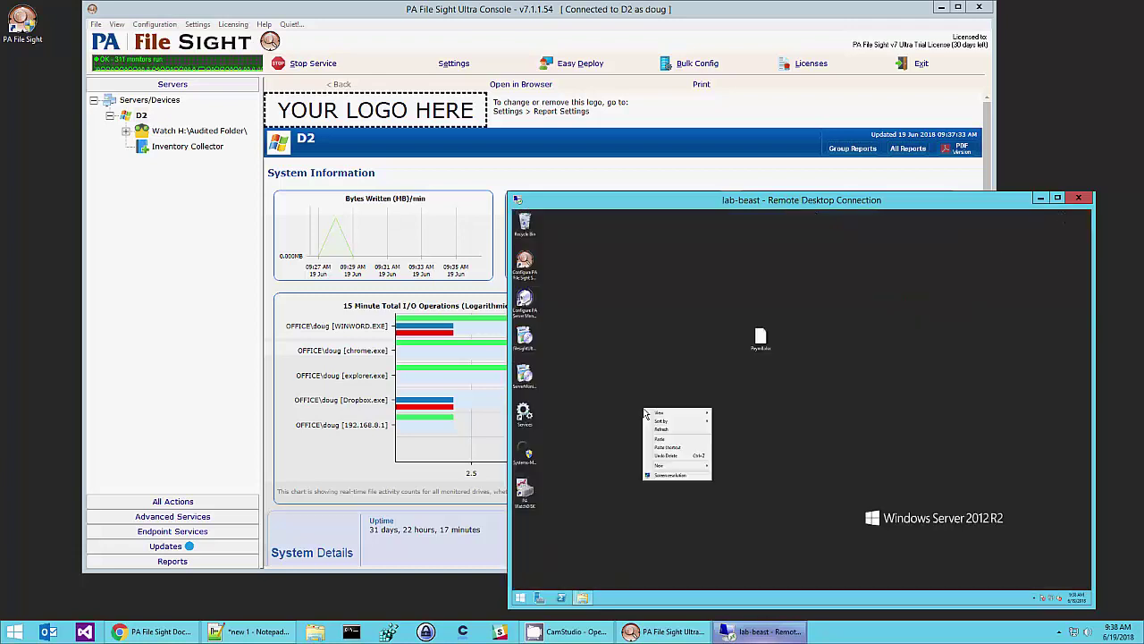
click(672, 445)
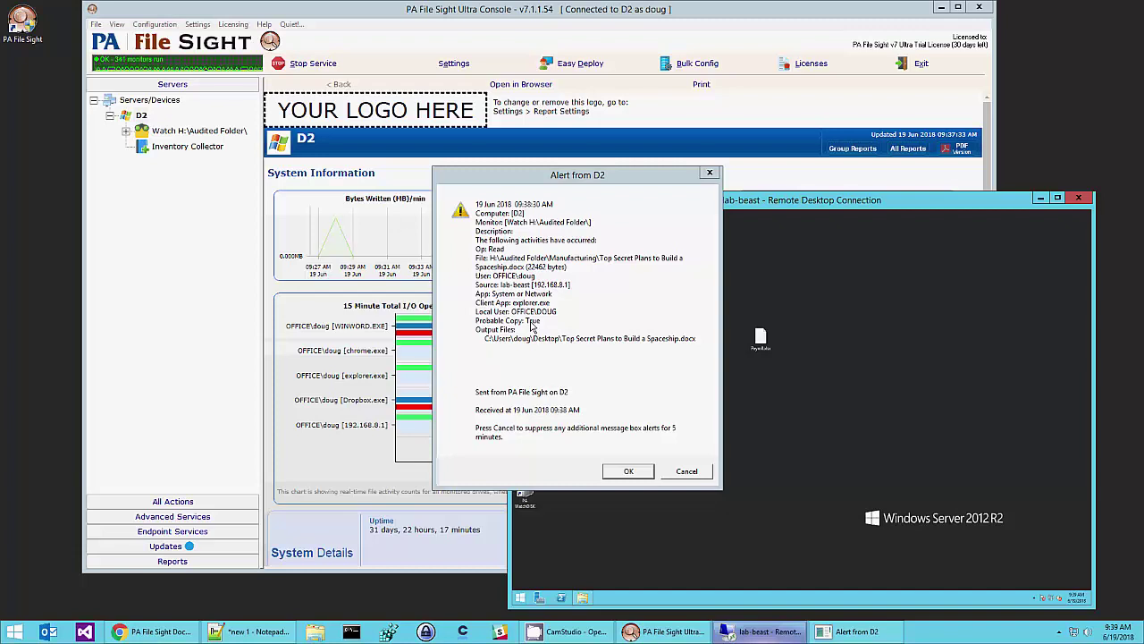
View the Watch H:\Audited Folder\ Copy Detection thresholds (5 copies or 30 reads in 2 minutes) and cancel the alert.
click(194, 133)
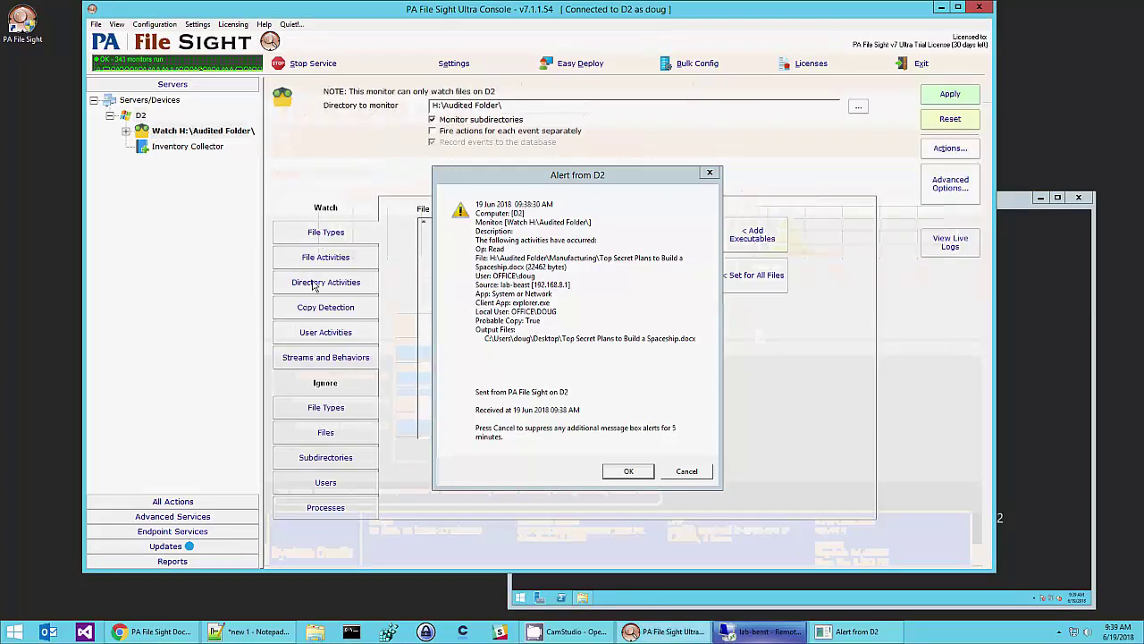
click(322, 304)
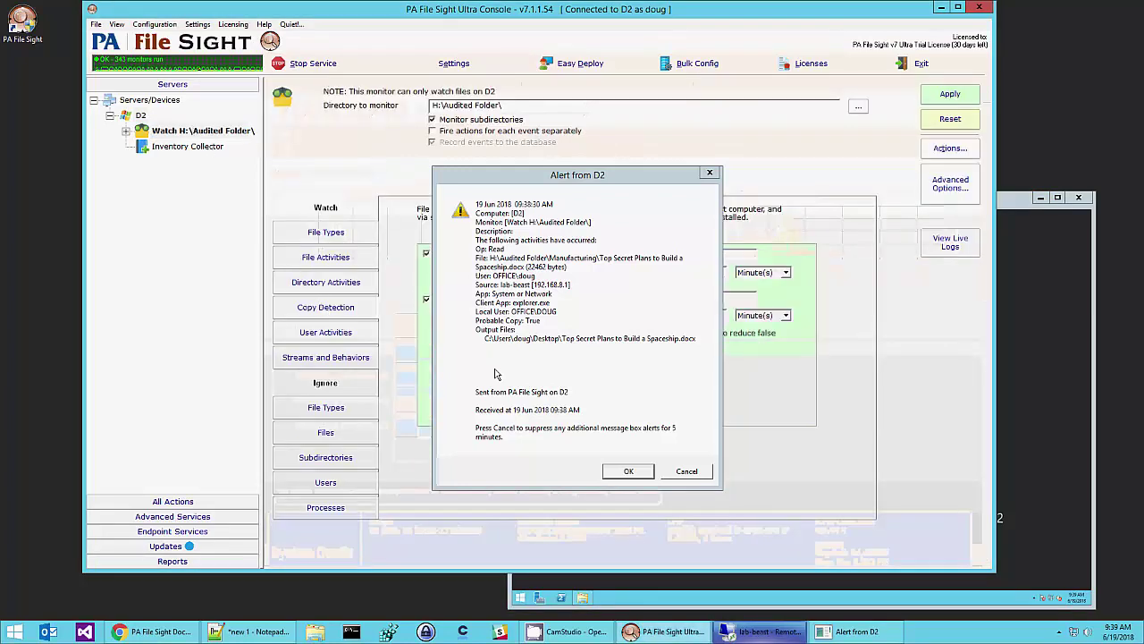
click(684, 474)
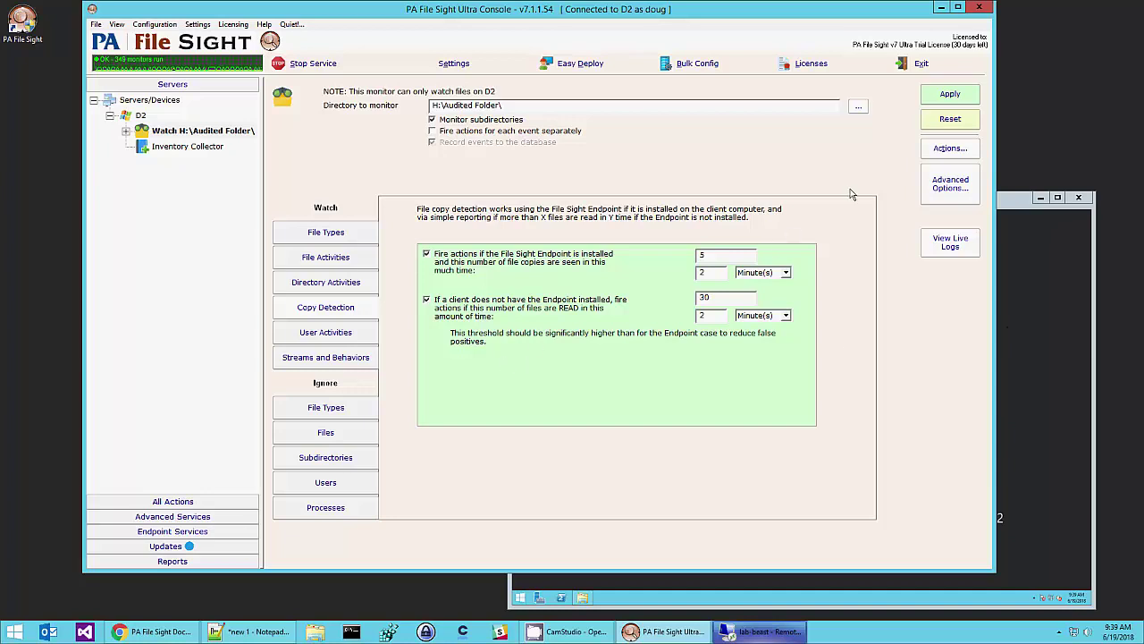
click(935, 152)
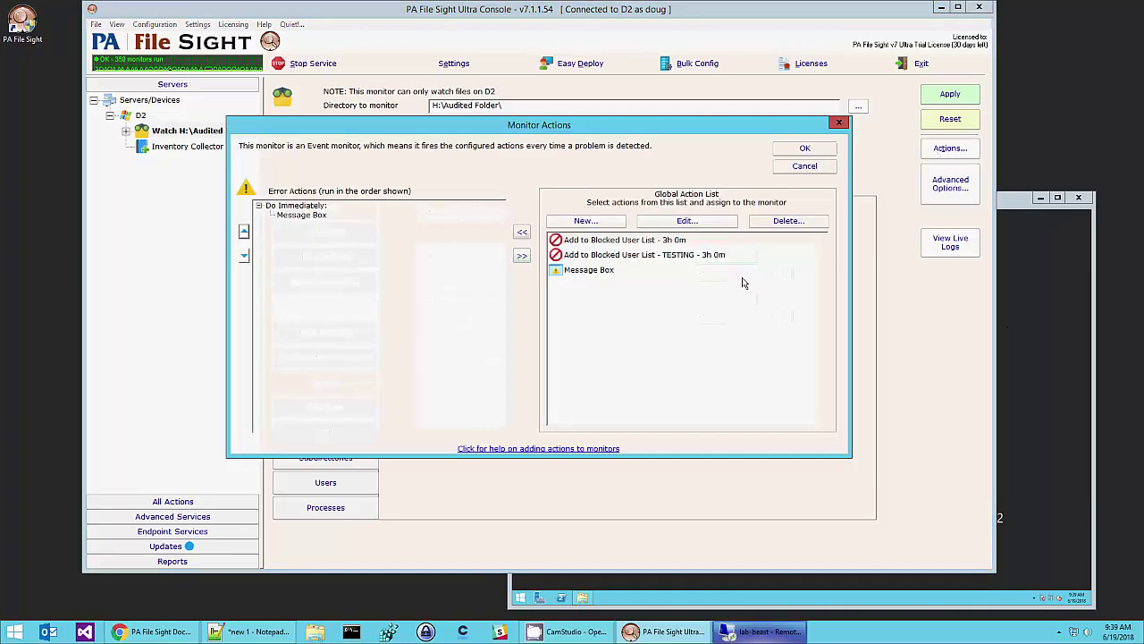
click(627, 242)
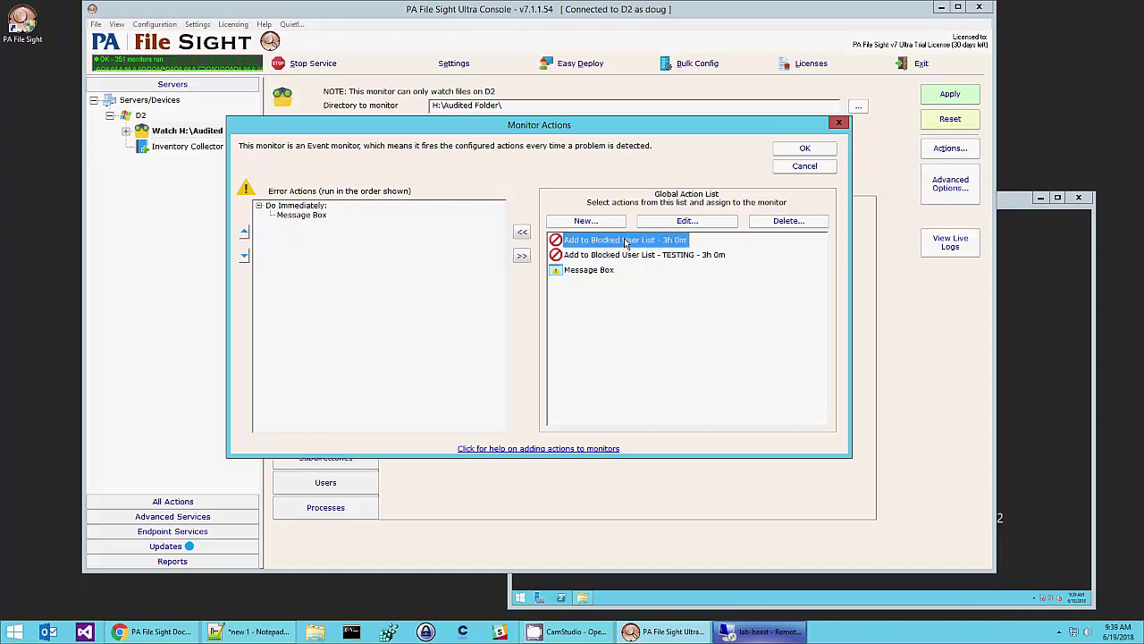
click(672, 227)
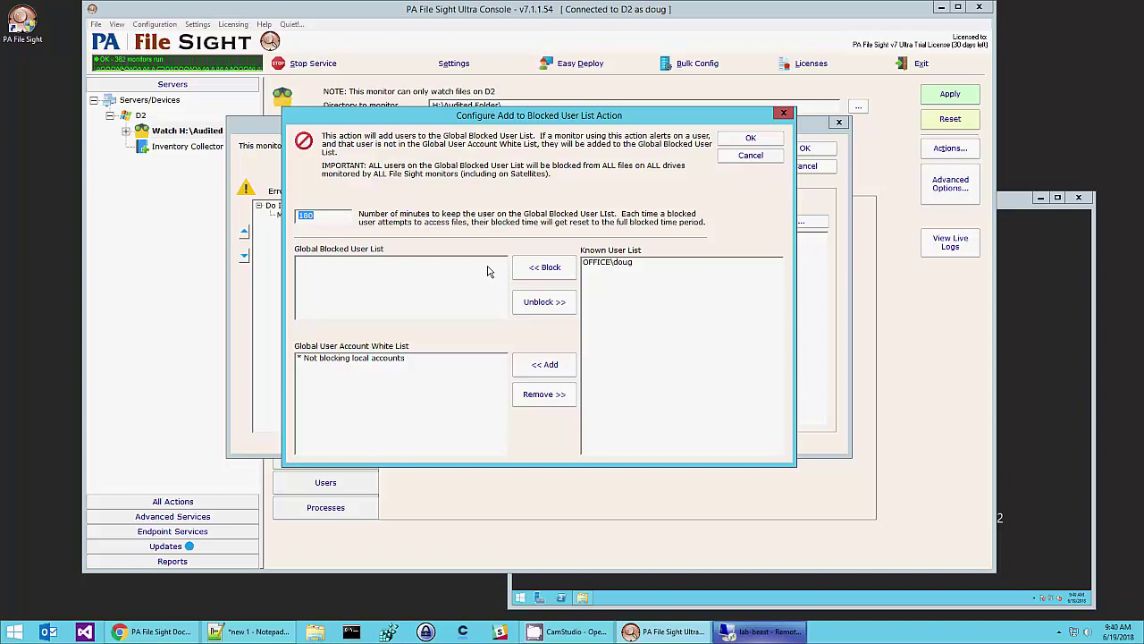
click(729, 158)
click(793, 169)
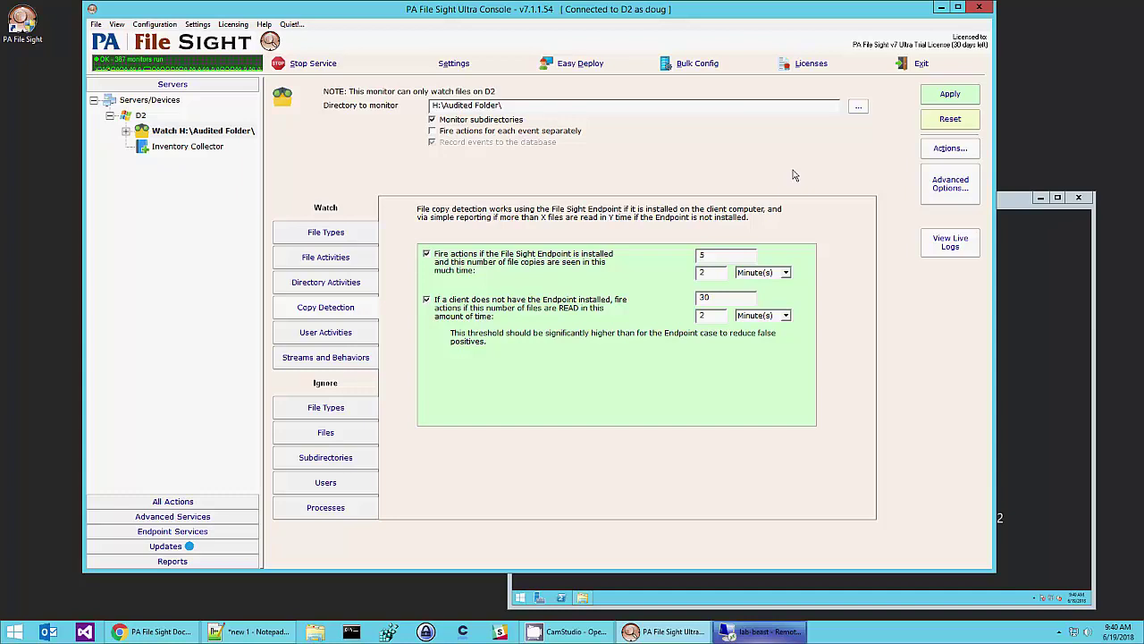
View D2's system information, then the Servers/Devices summary and its advanced services.
click(139, 116)
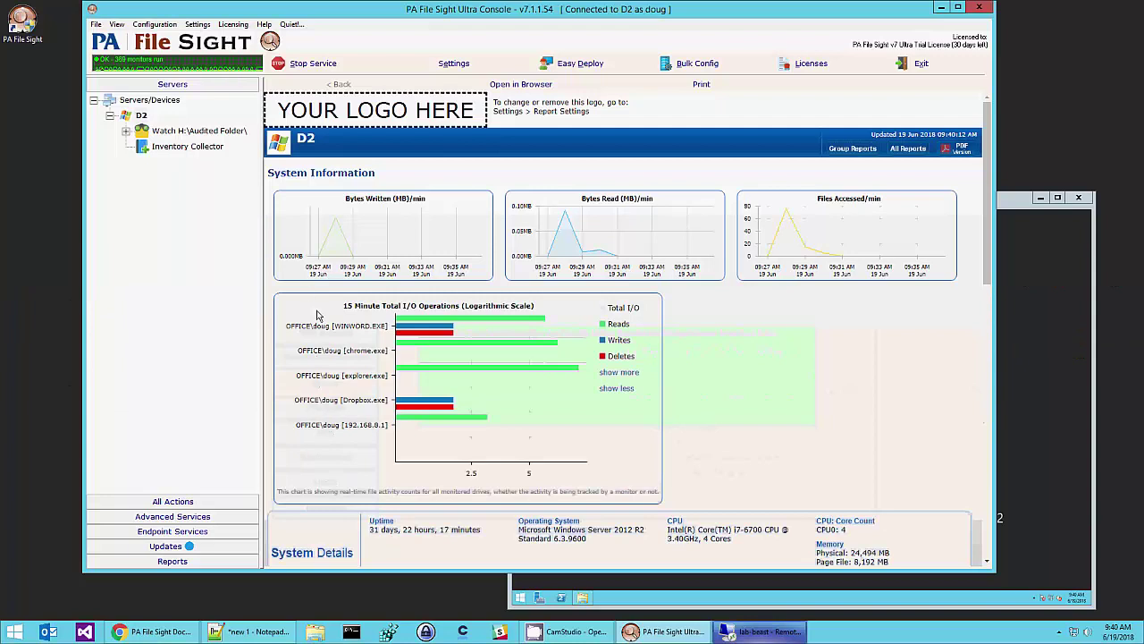
click(169, 104)
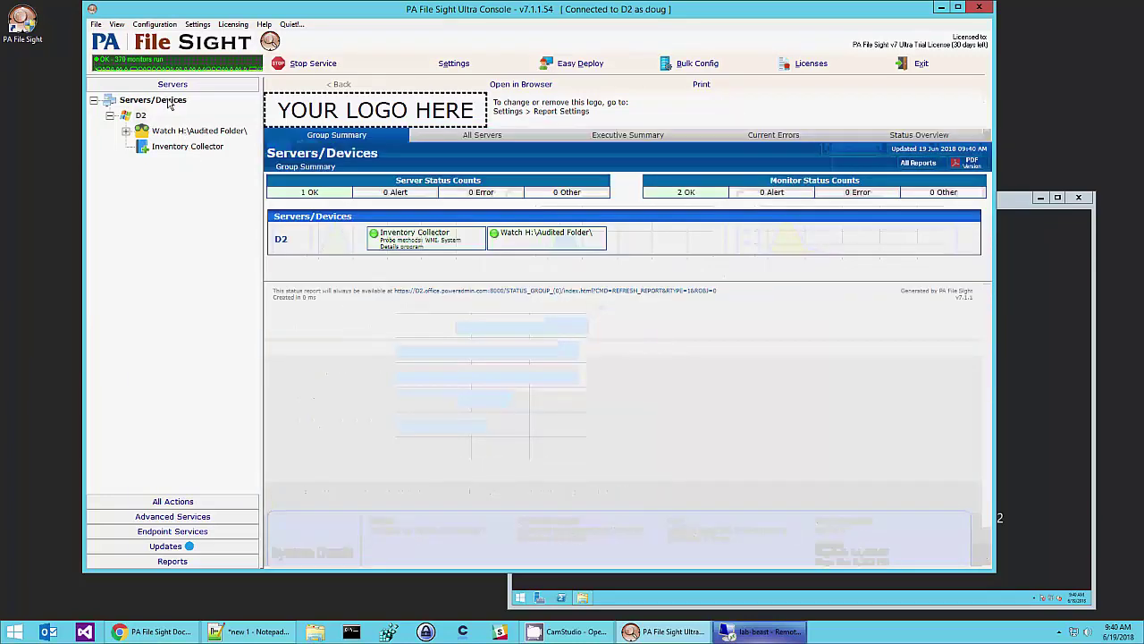
click(167, 515)
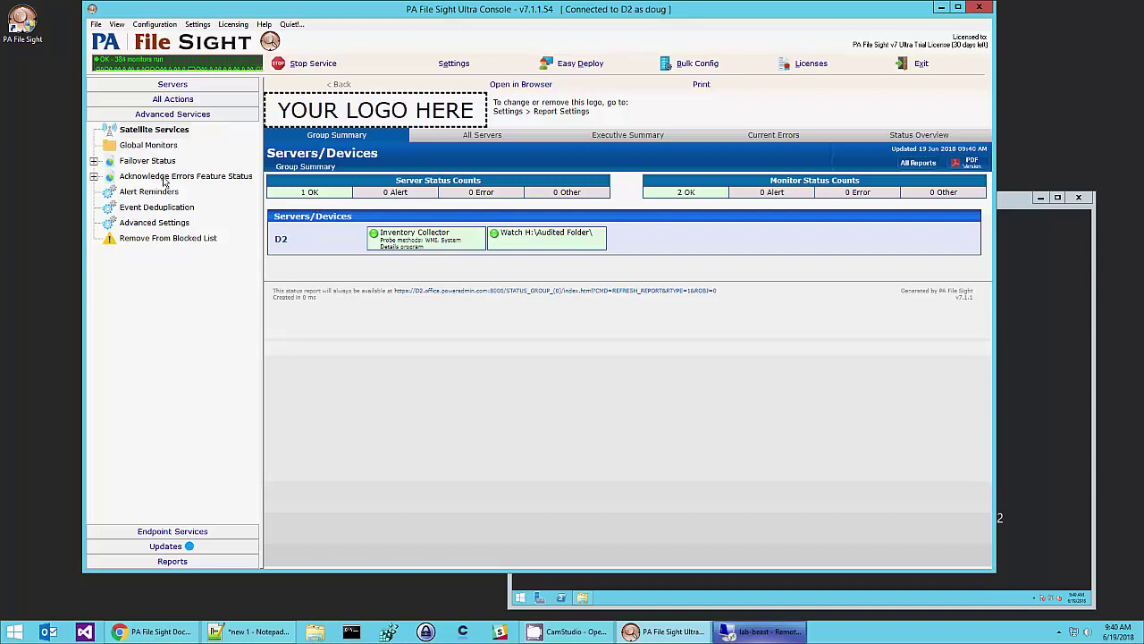
Browse the File Sight endpoints and USB/CD Drive Blocking, ending on Endpoint Operations.
click(179, 531)
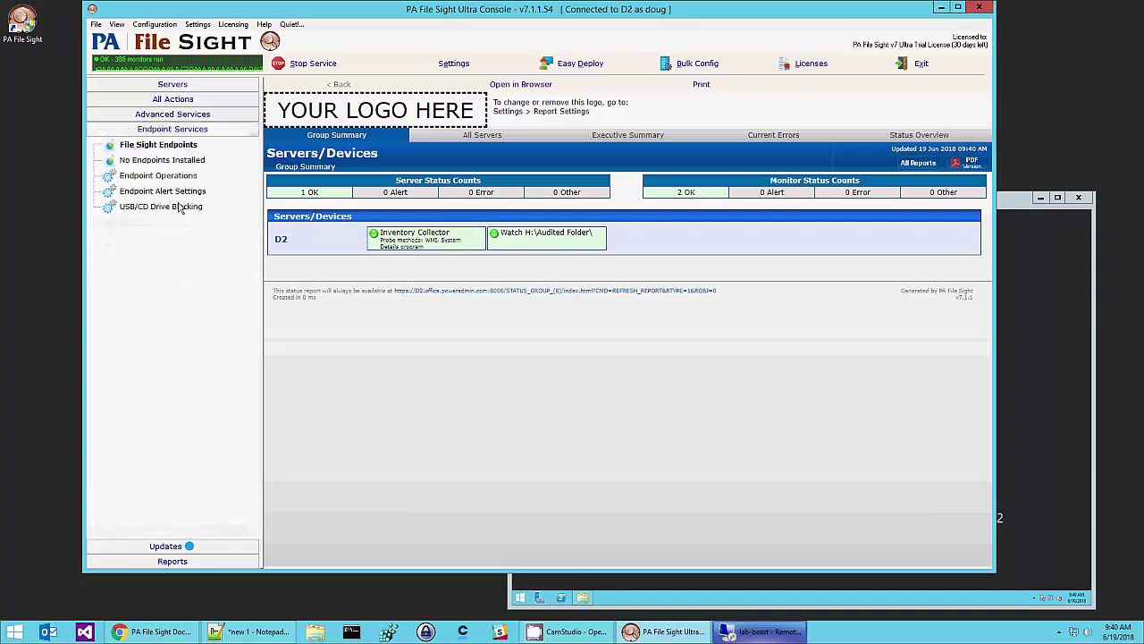
click(177, 148)
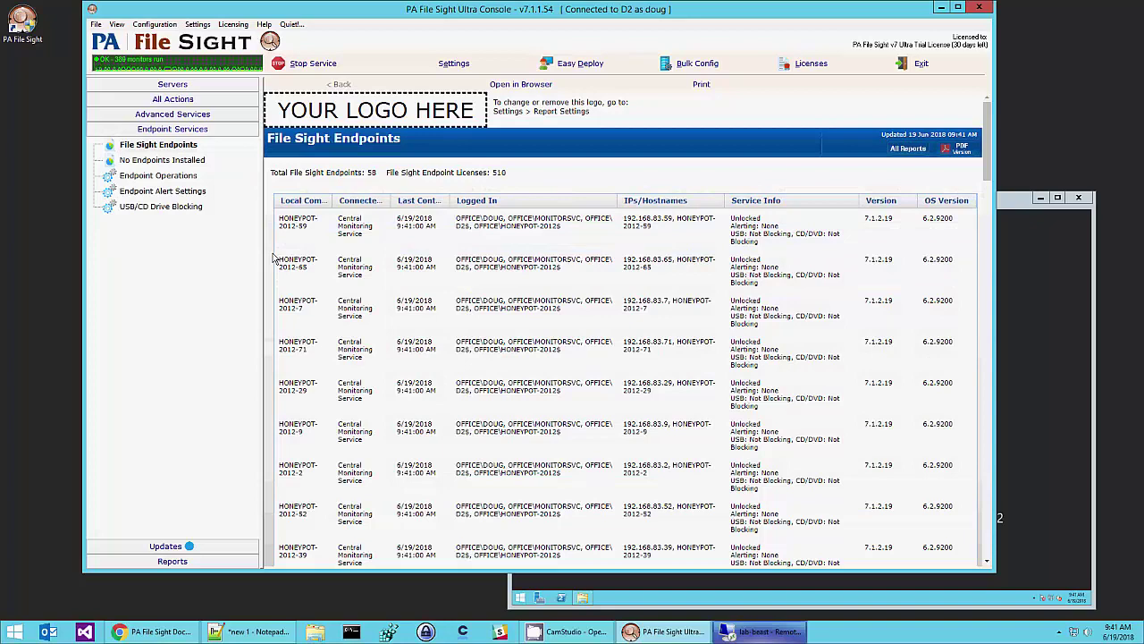
click(159, 176)
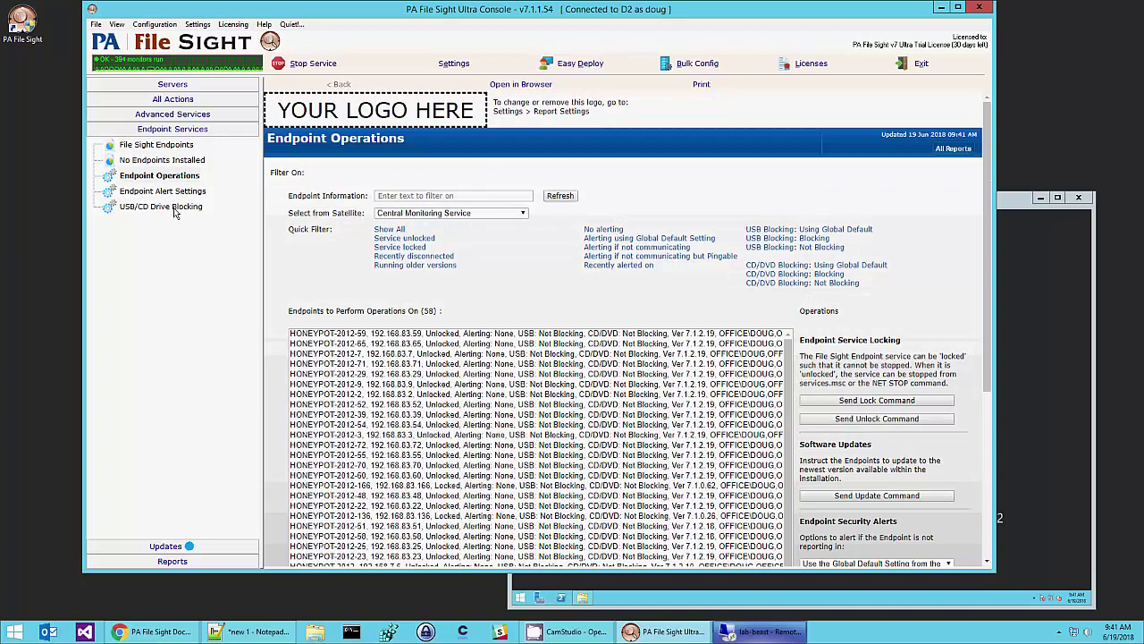
click(176, 209)
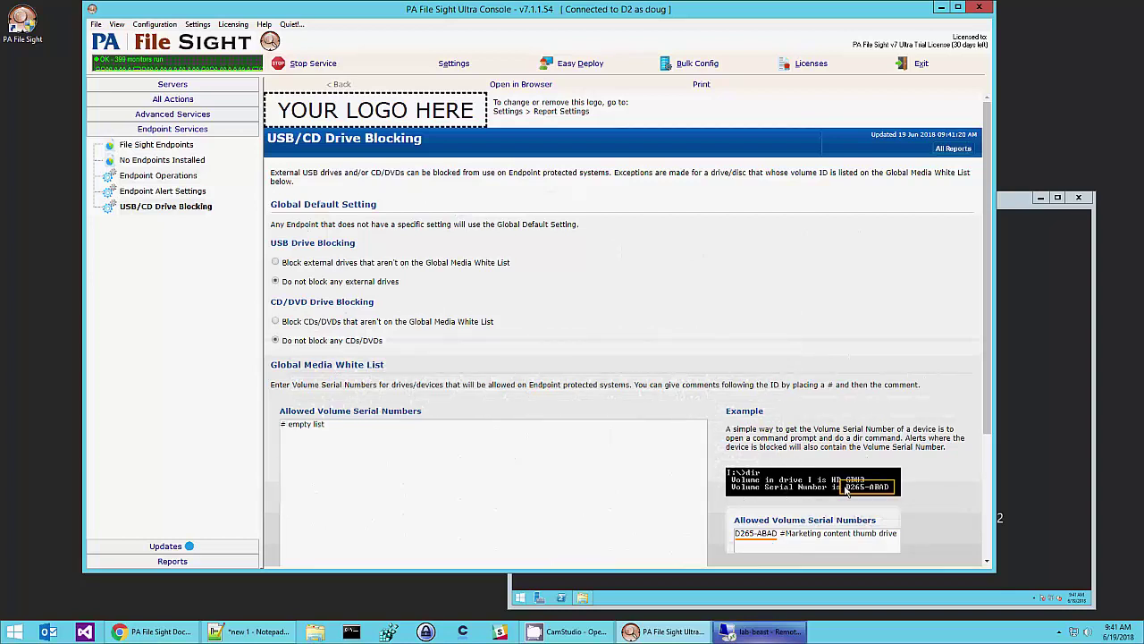
click(176, 182)
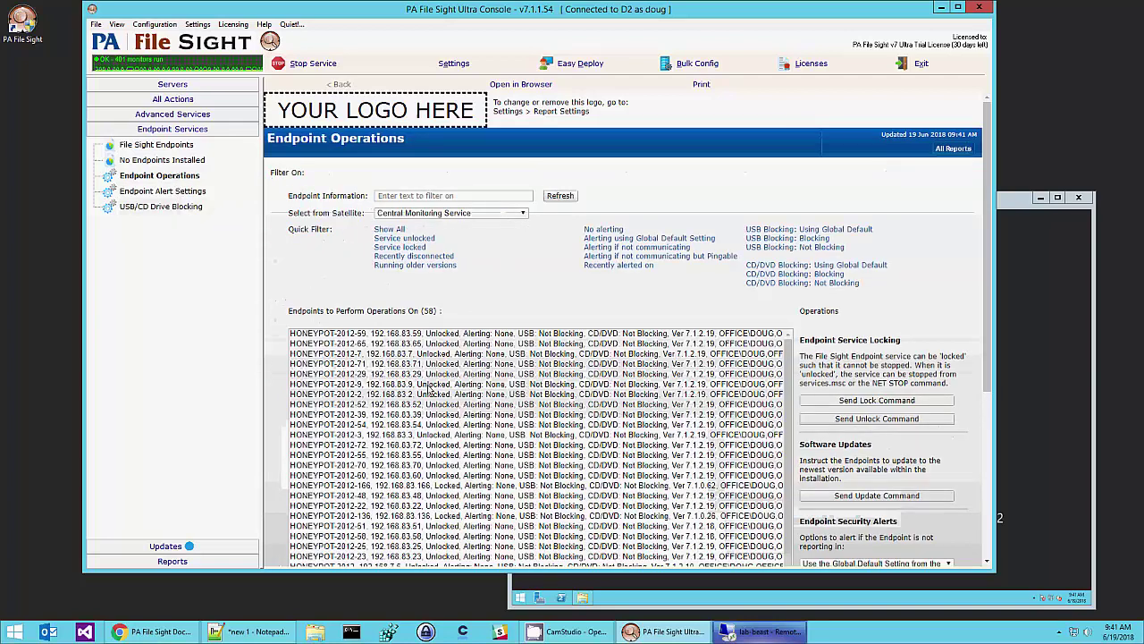
Filter the endpoint list by 'lab' and select the LAB-BEAST endpoint.
click(461, 195)
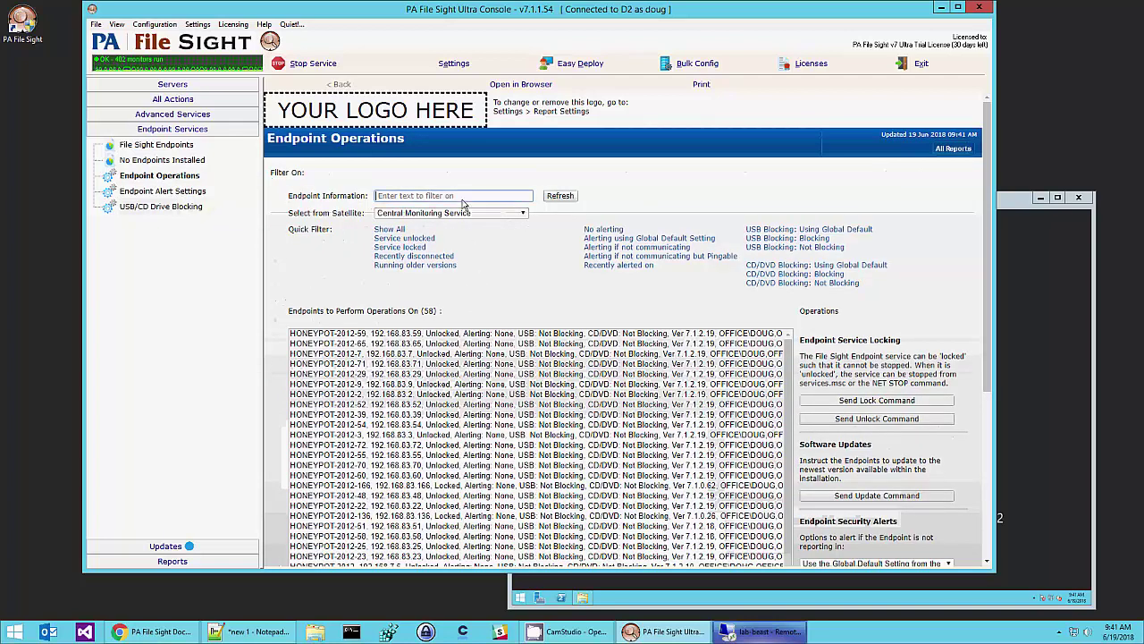
text(lab)
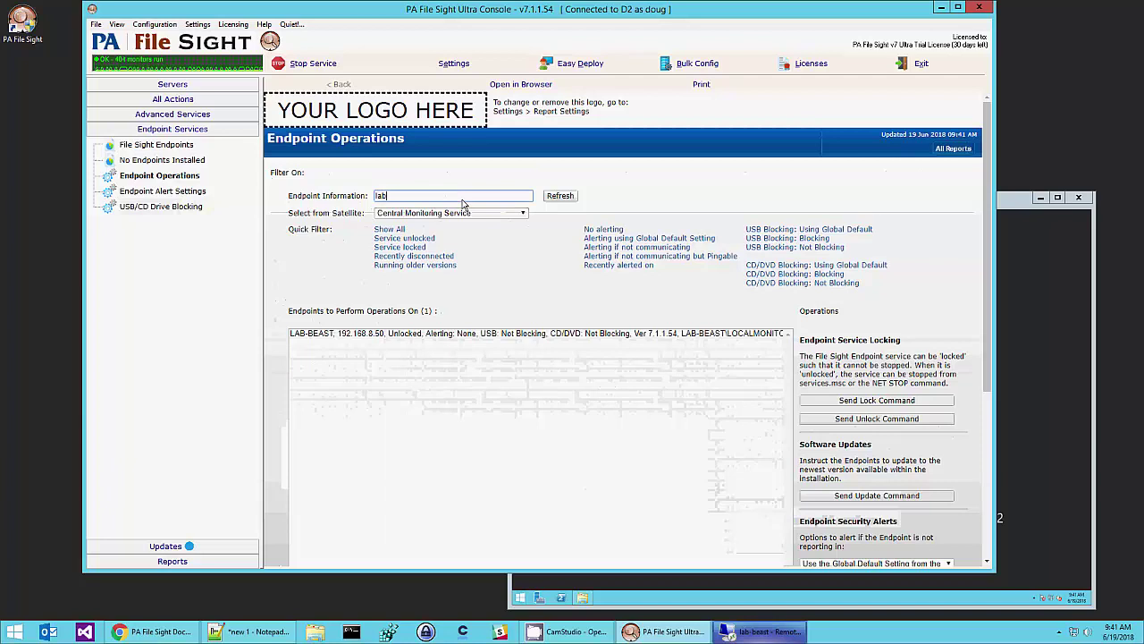
click(462, 333)
scroll(462, 335, down, 2)
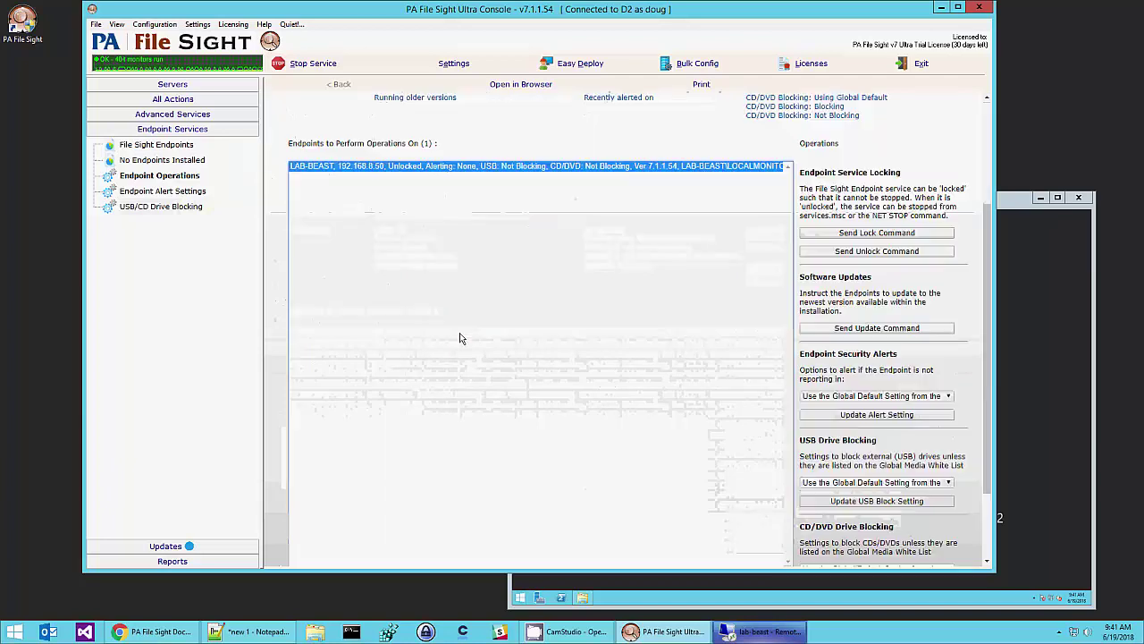
Inspect LAB-BEAST's Security Alerts and USB Blocking options, leaving them unchanged.
click(939, 399)
click(953, 395)
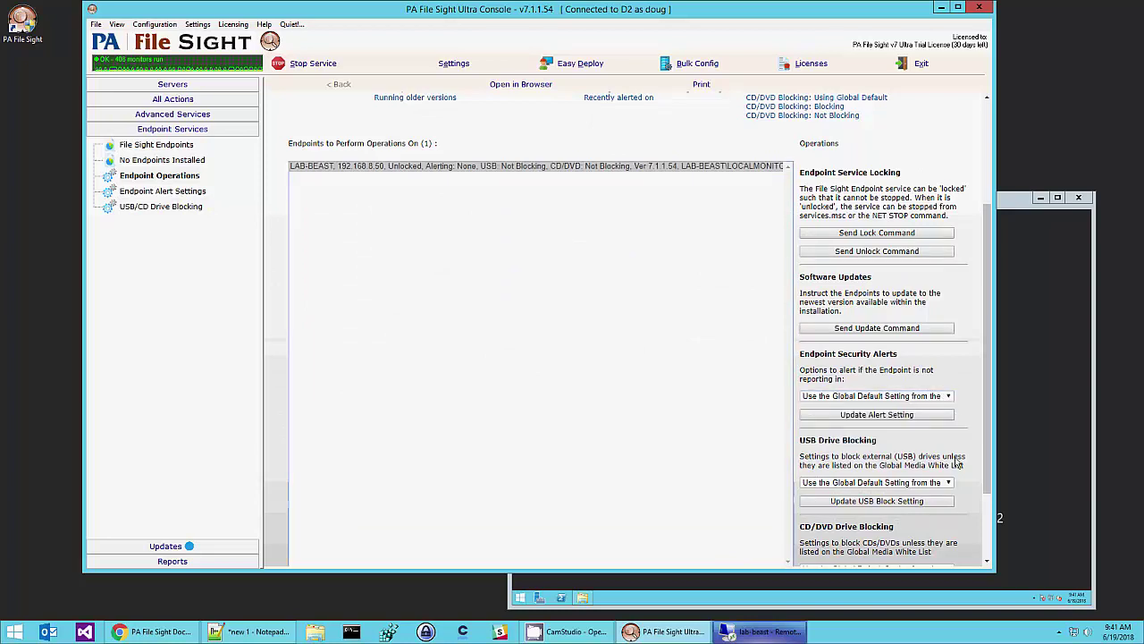
click(949, 483)
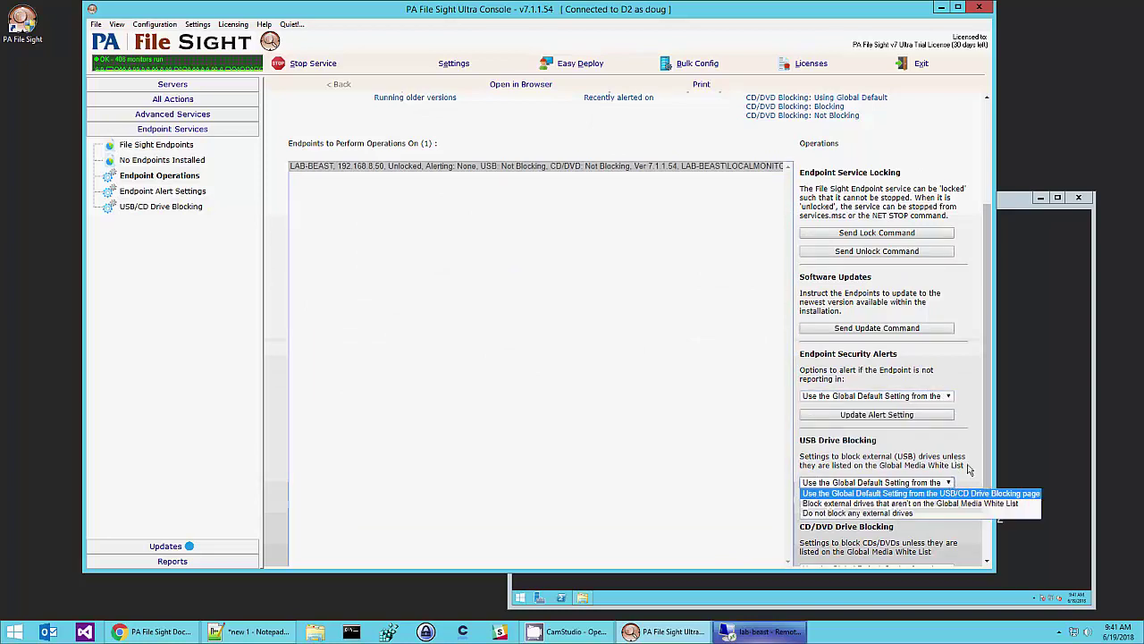
click(972, 466)
scroll(971, 466, down, 2)
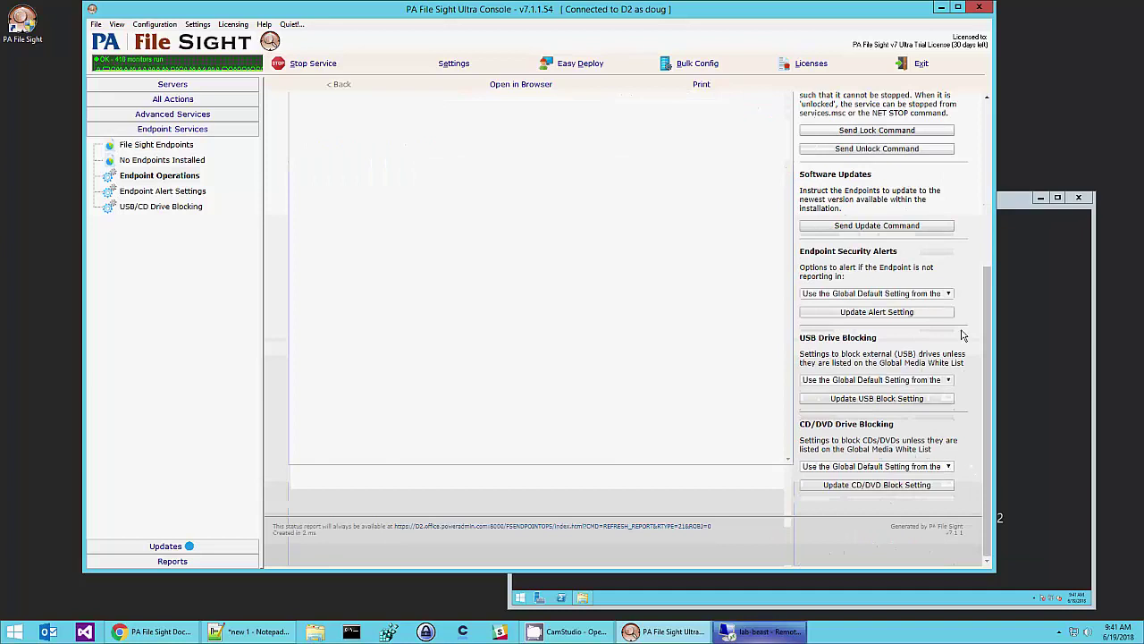
drag(989, 312, 988, 234)
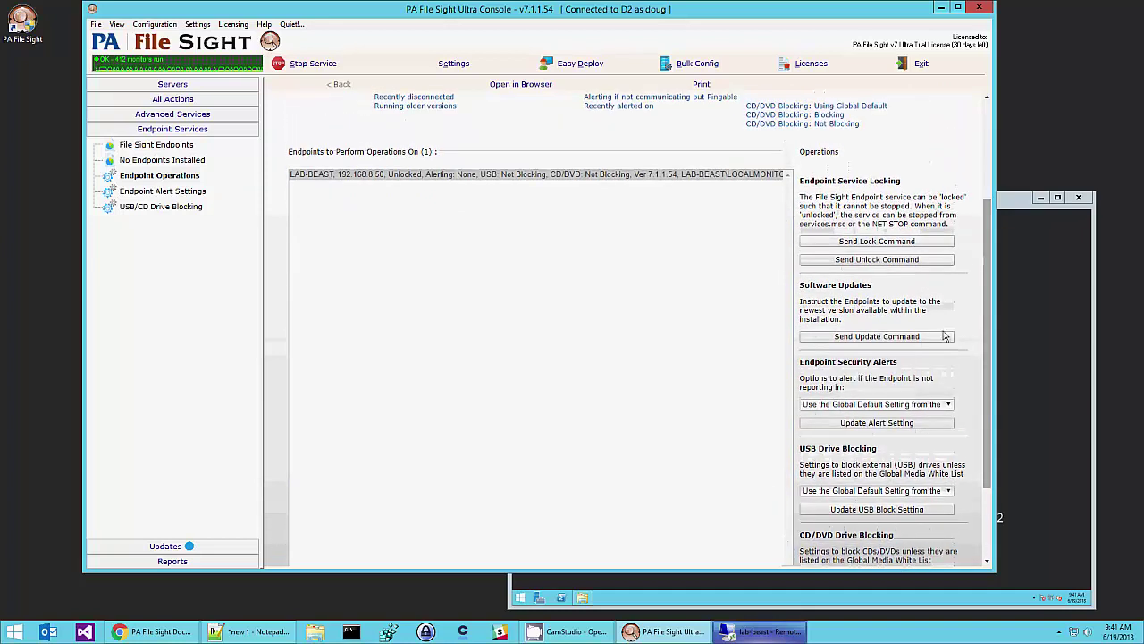
click(943, 405)
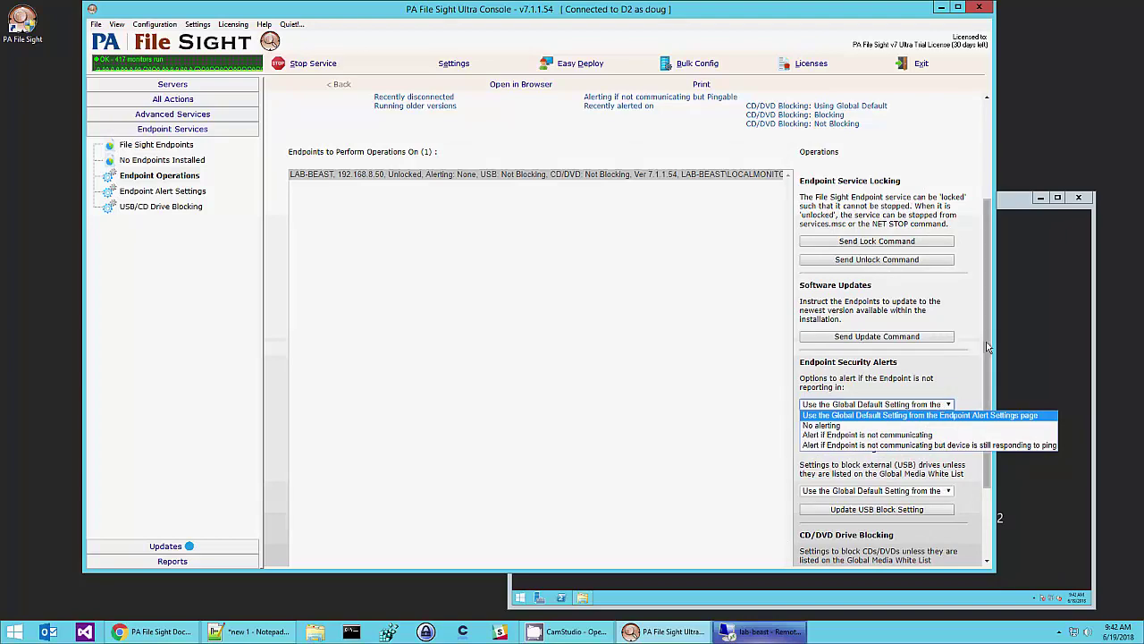
drag(987, 347, 985, 251)
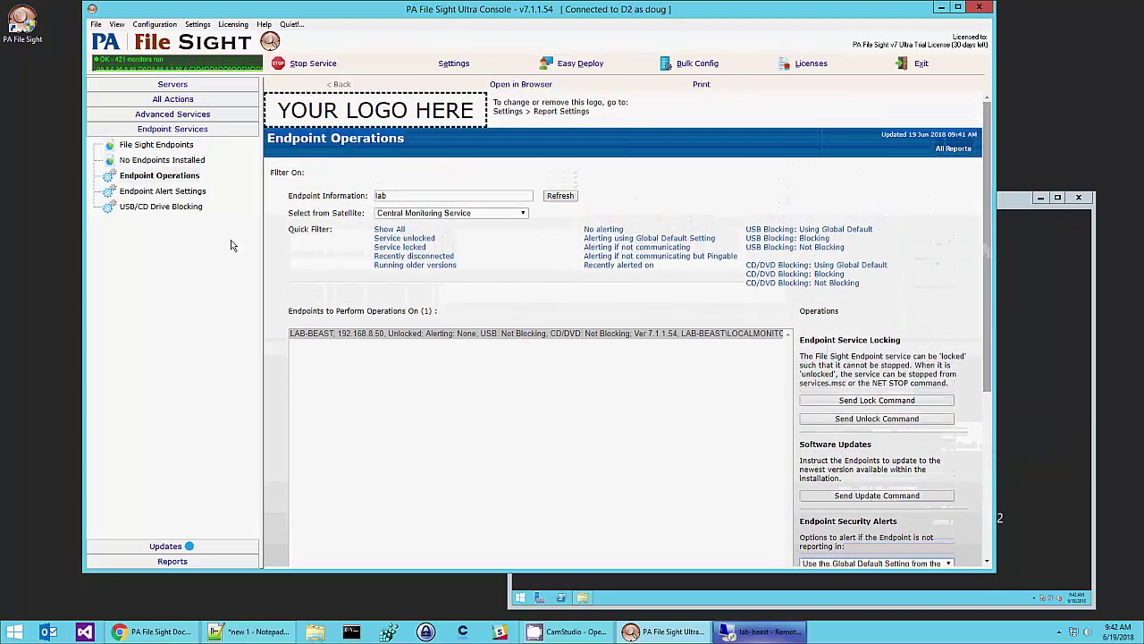
Generate a File Changes ad hoc report for file name '\human', showing one Payroll.xlsx read.
click(172, 560)
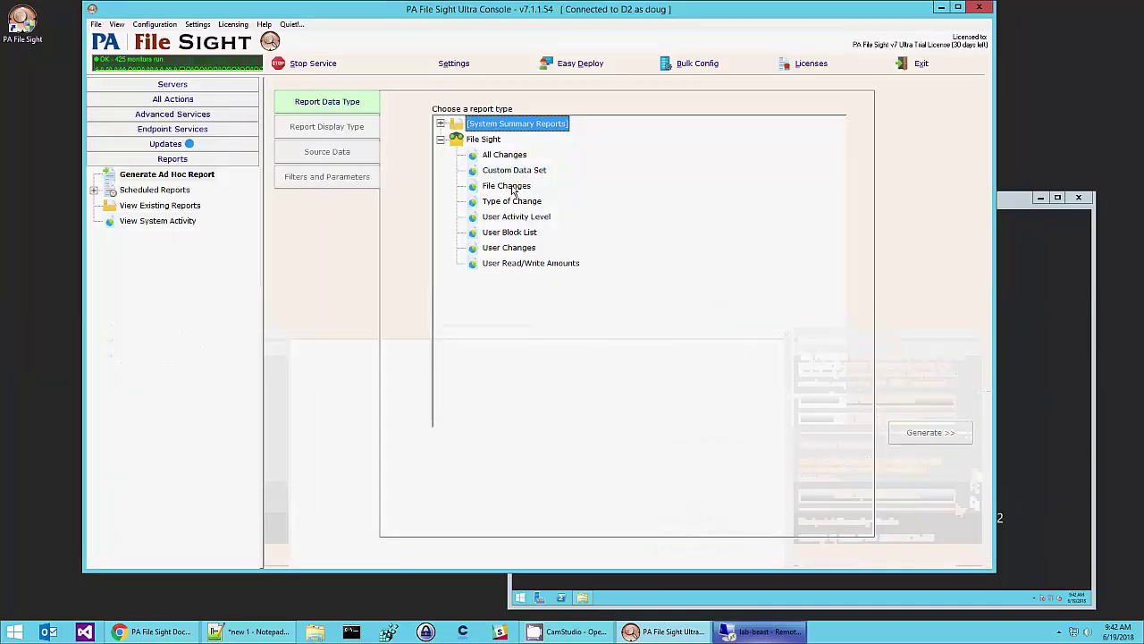
click(508, 186)
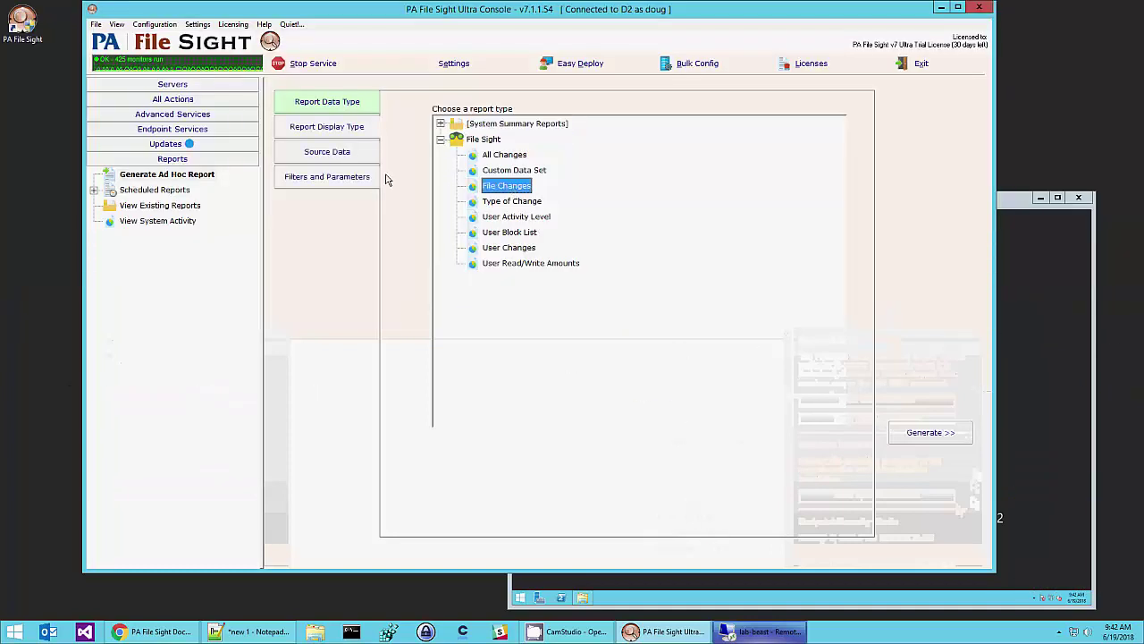
click(348, 179)
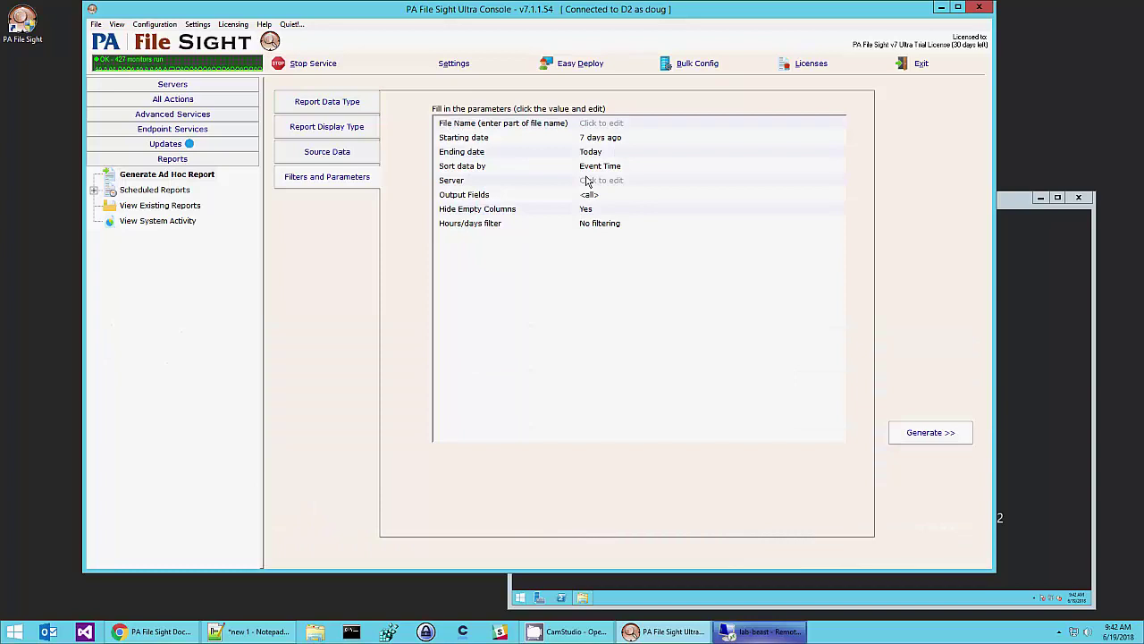
click(596, 126)
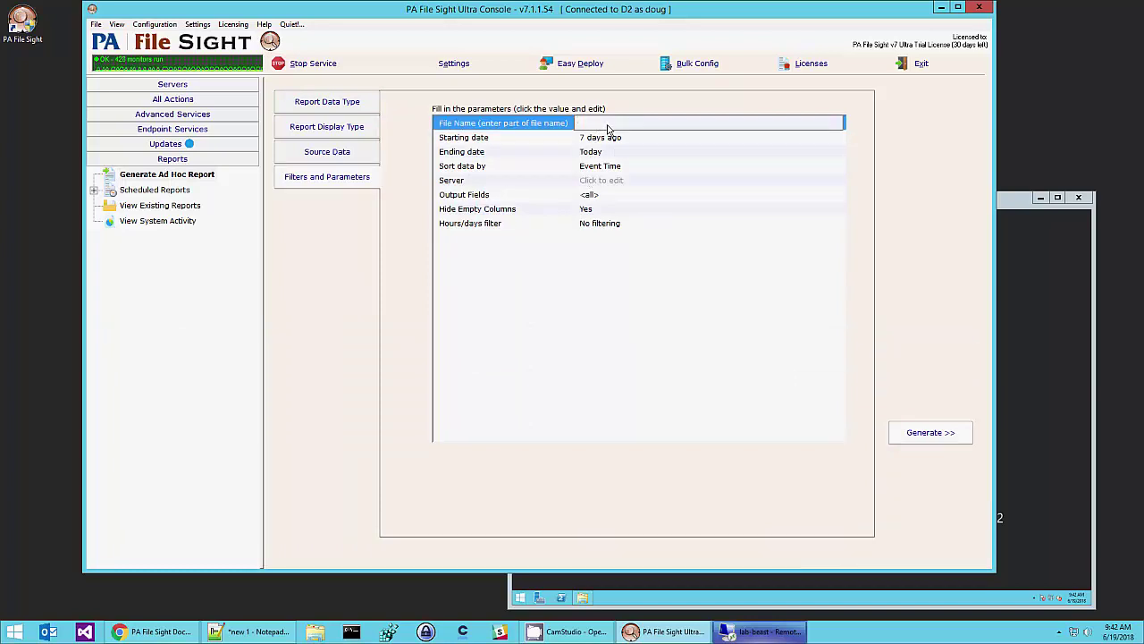
text(\human)
click(929, 435)
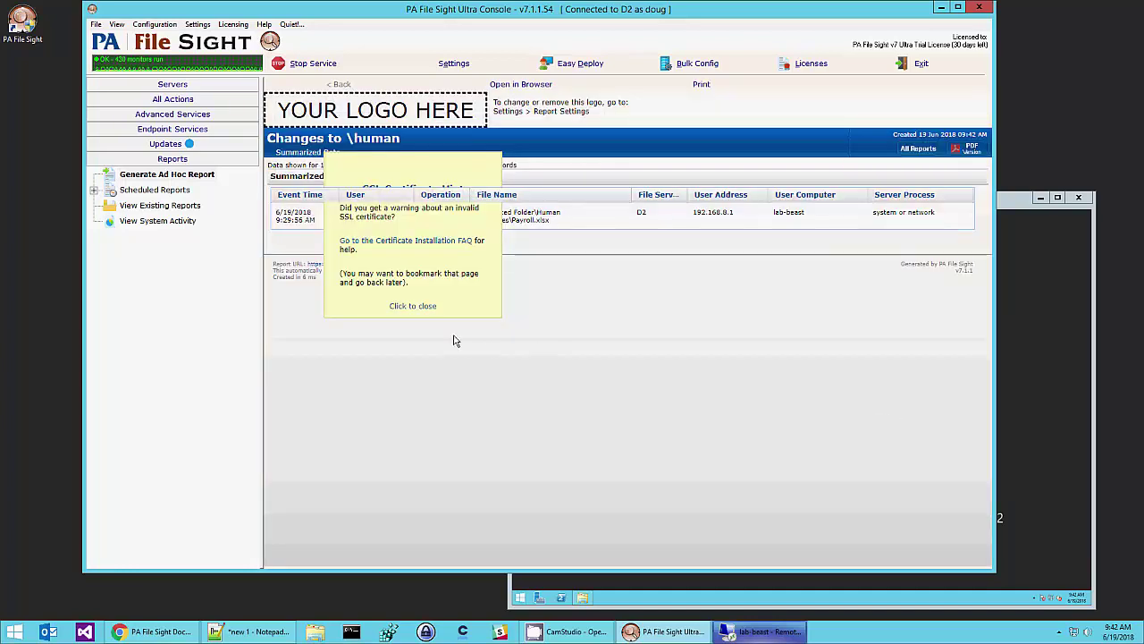
click(416, 306)
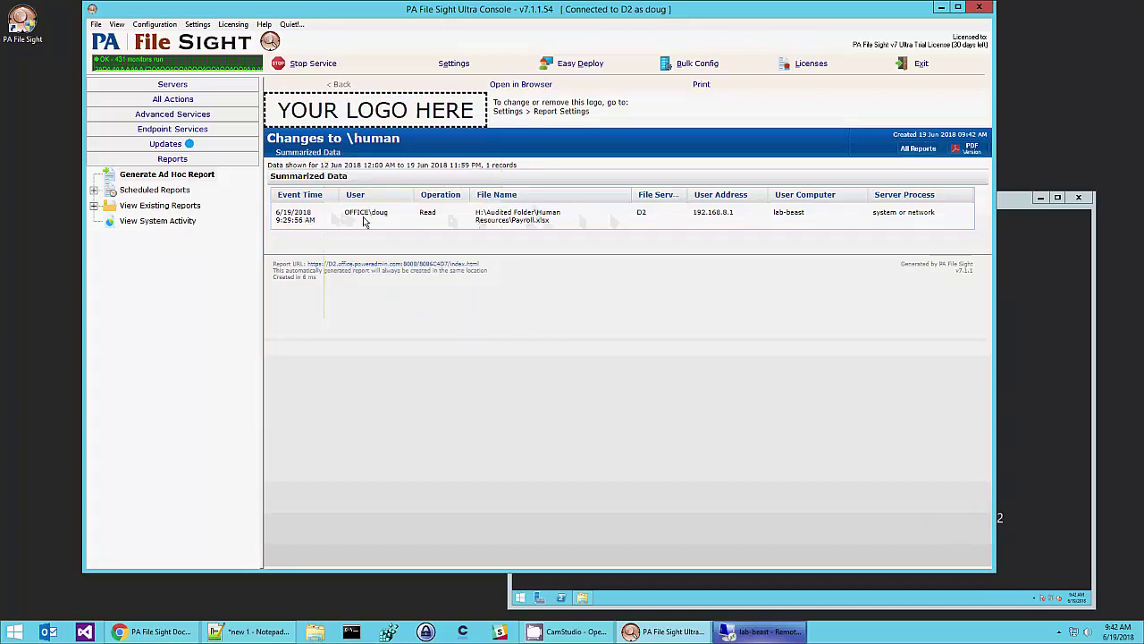
click(163, 176)
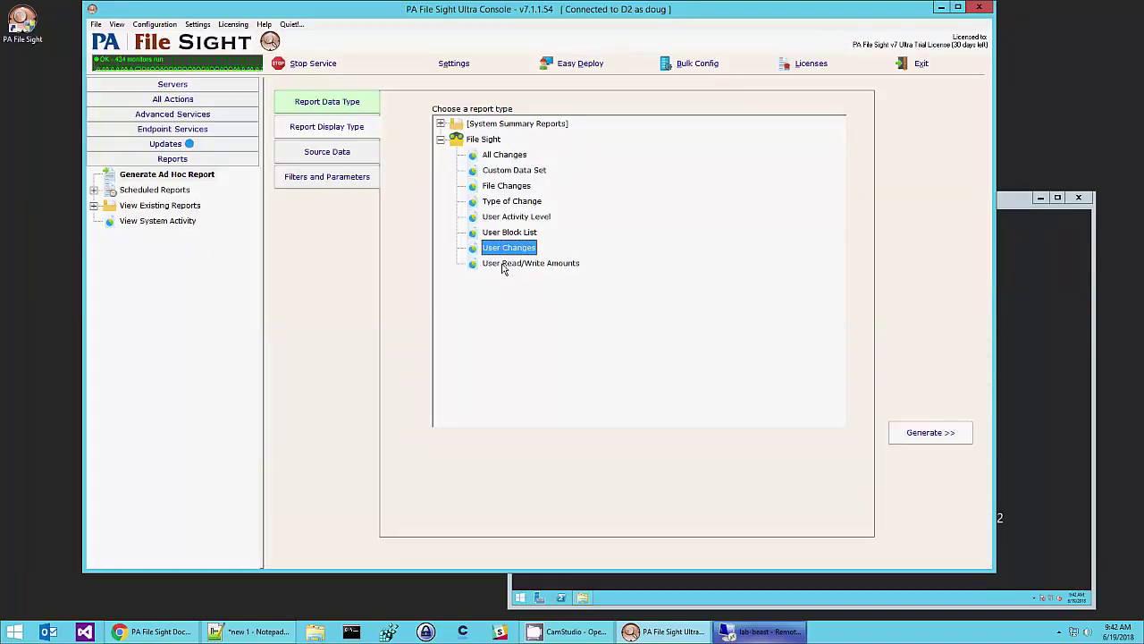
Pick the Custom Data Set report and review Type of Change, keeping it at <any>.
click(503, 265)
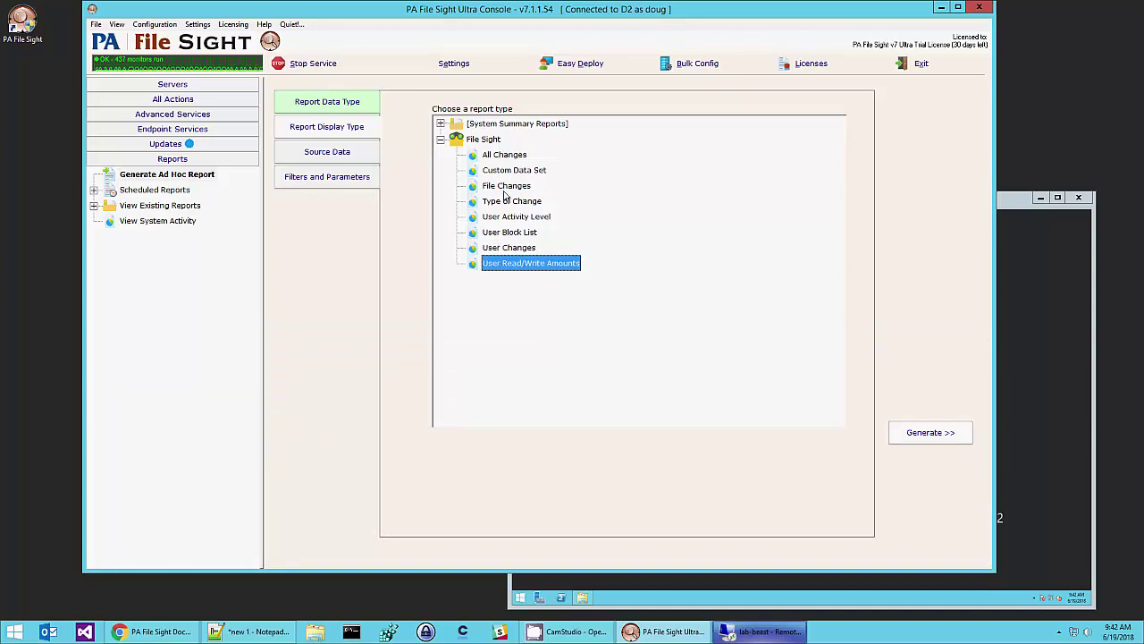
click(506, 172)
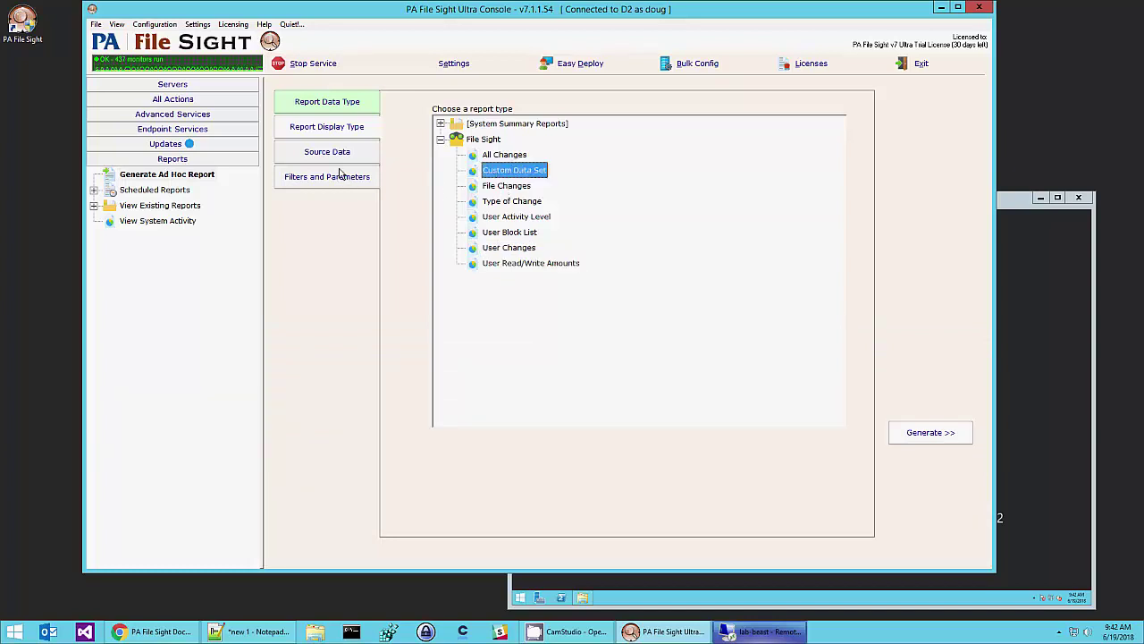
click(347, 181)
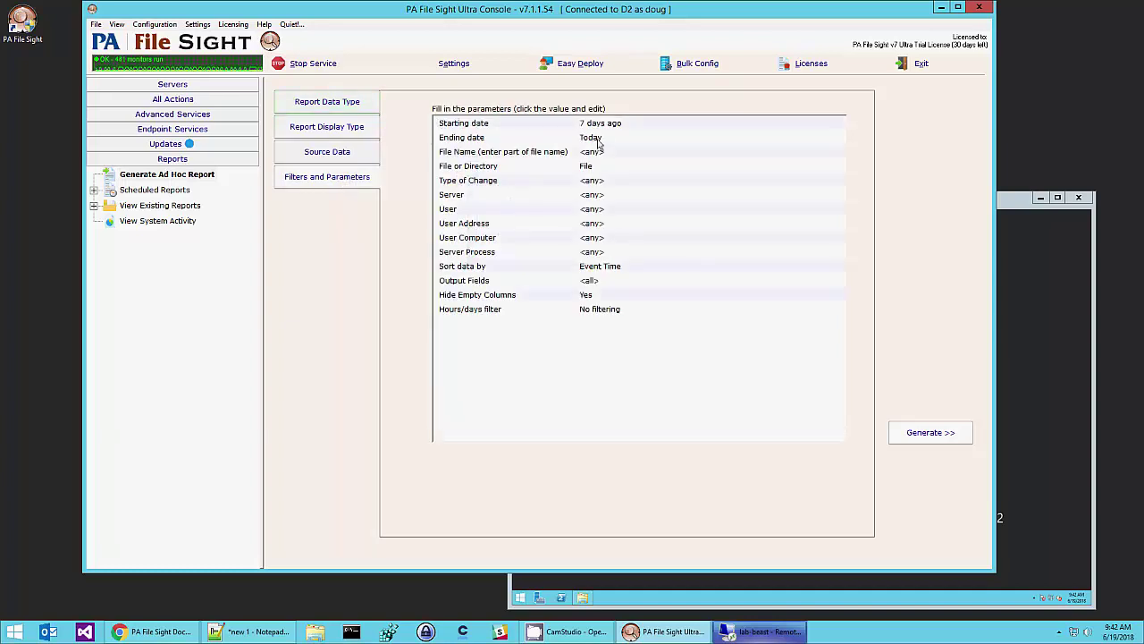
click(595, 178)
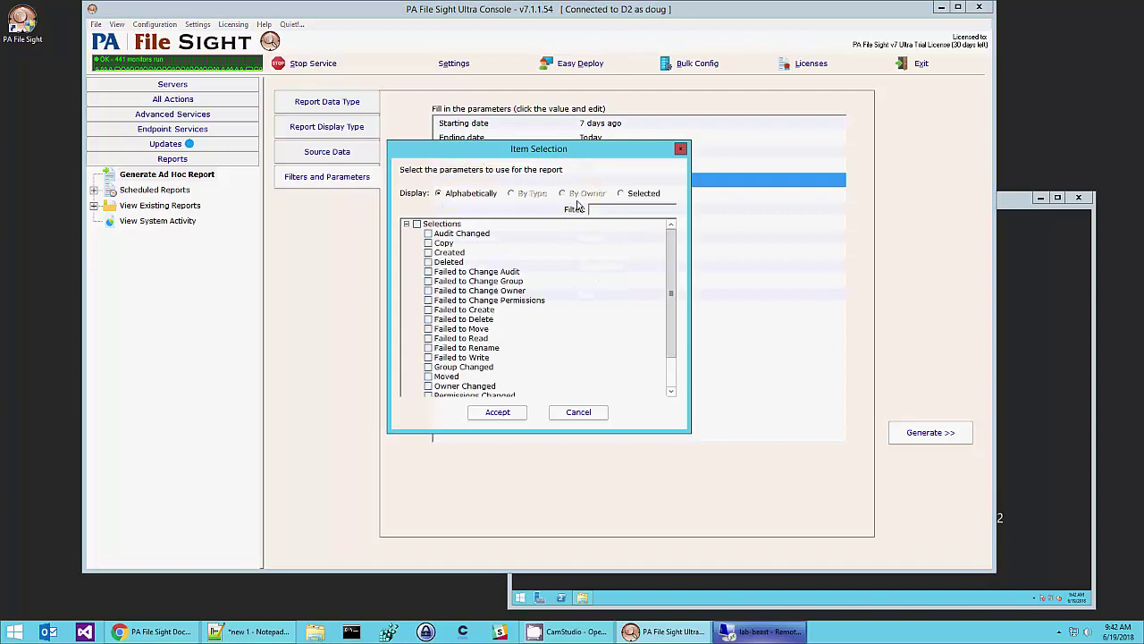
scroll(519, 348, down, 2)
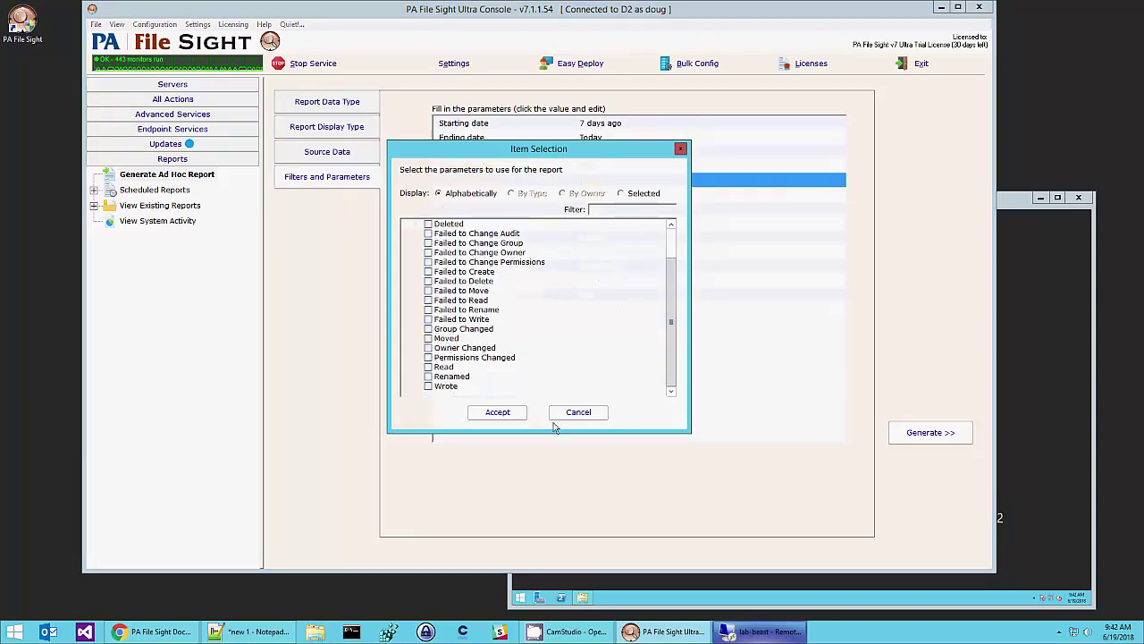
click(577, 413)
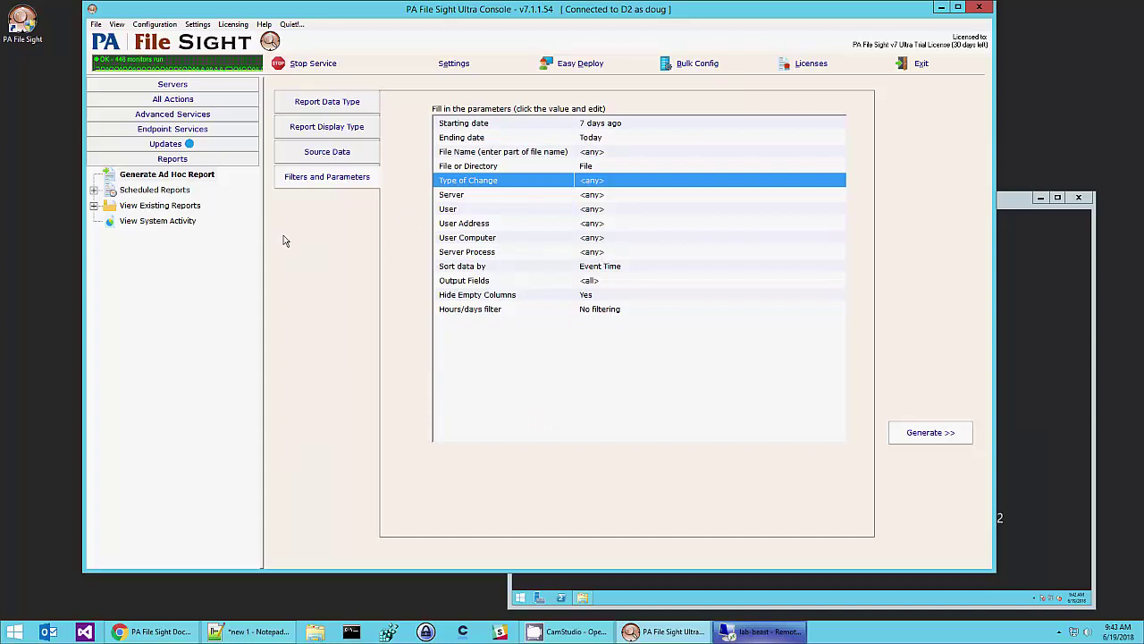
right_click(171, 192)
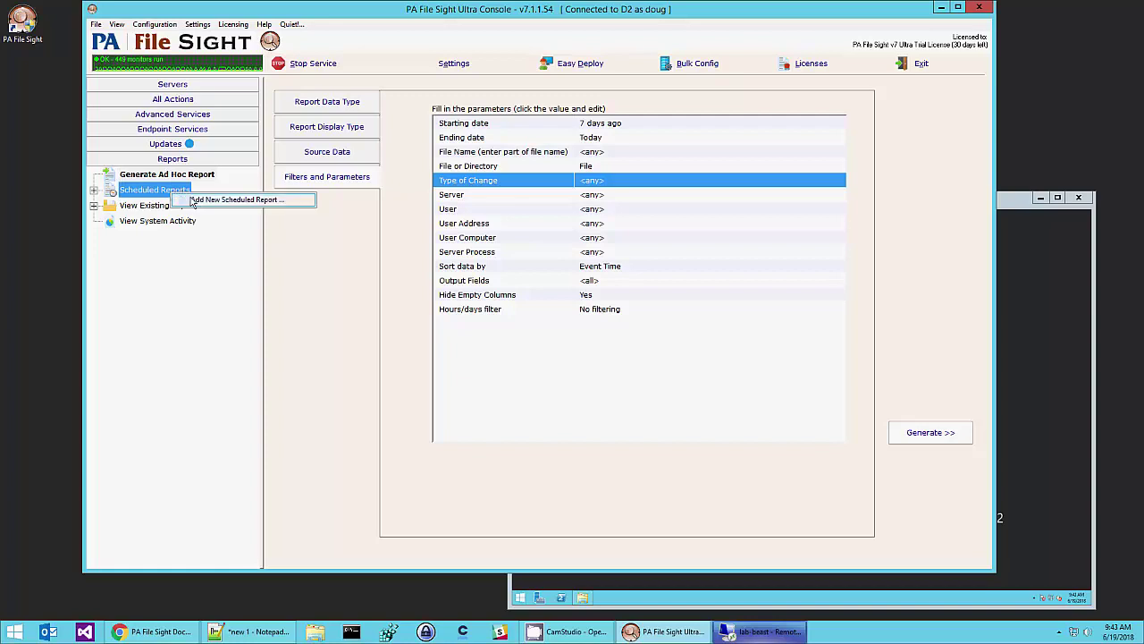
click(211, 200)
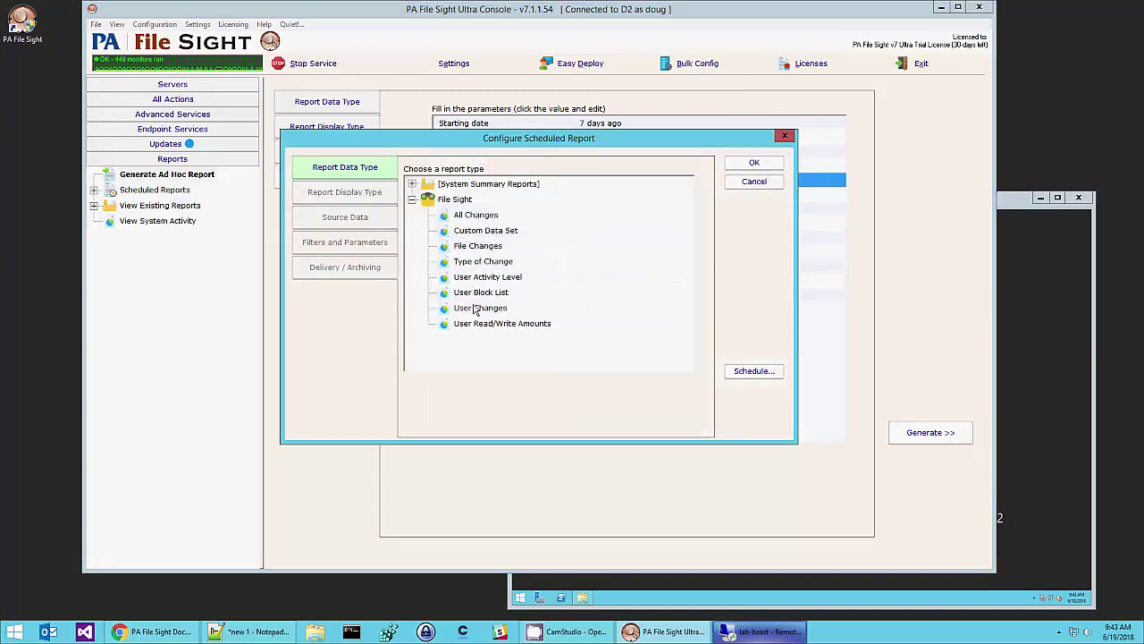
click(477, 248)
click(389, 267)
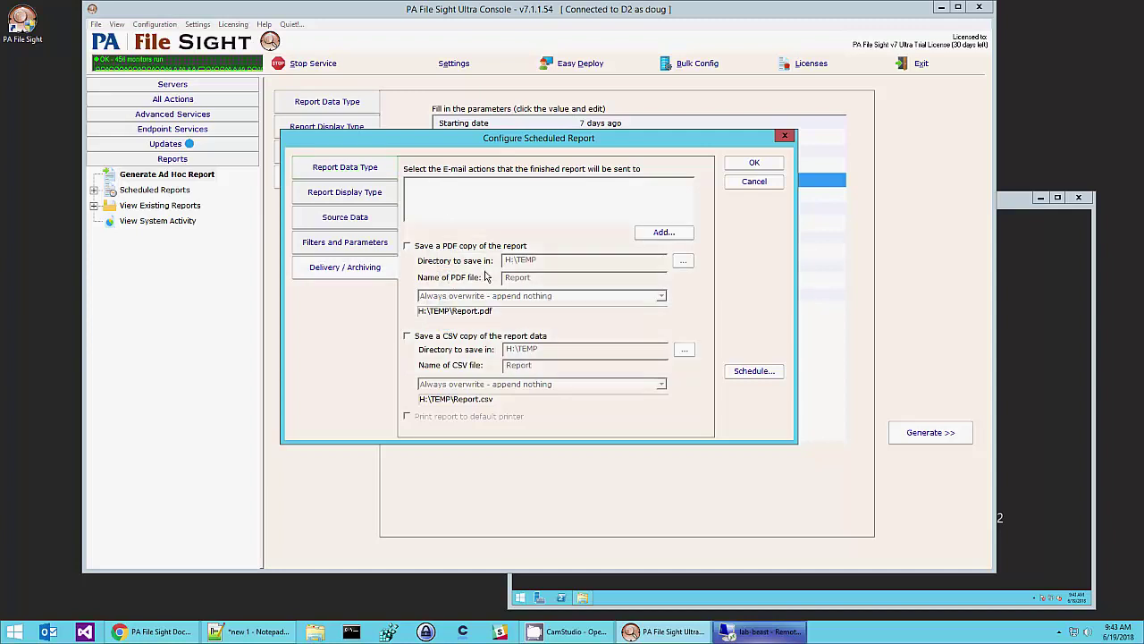
click(746, 184)
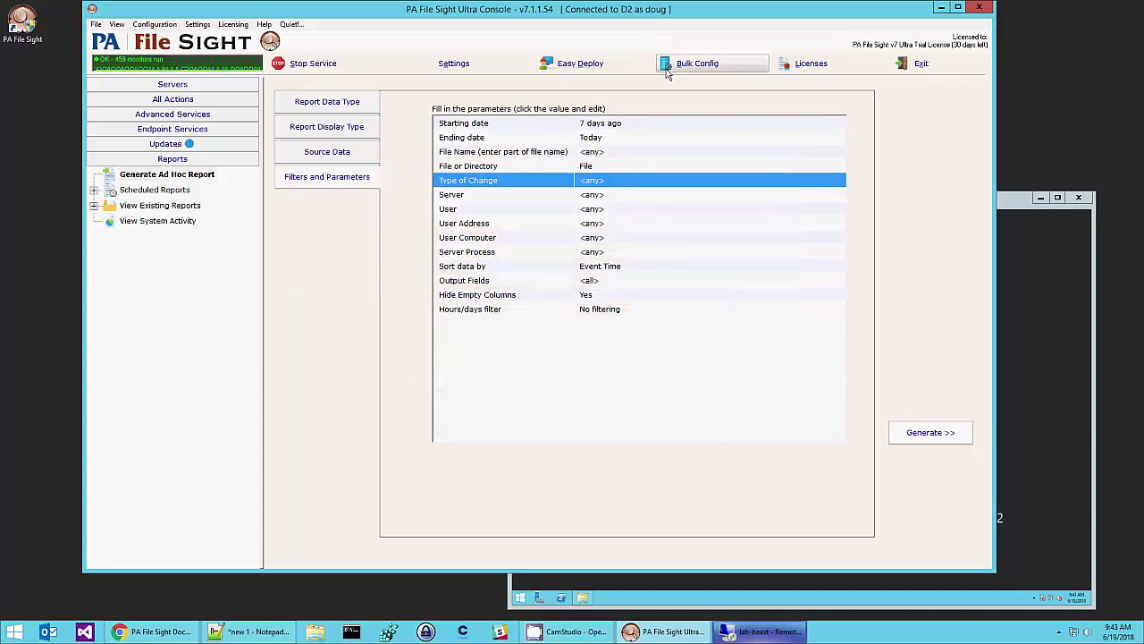
click(452, 62)
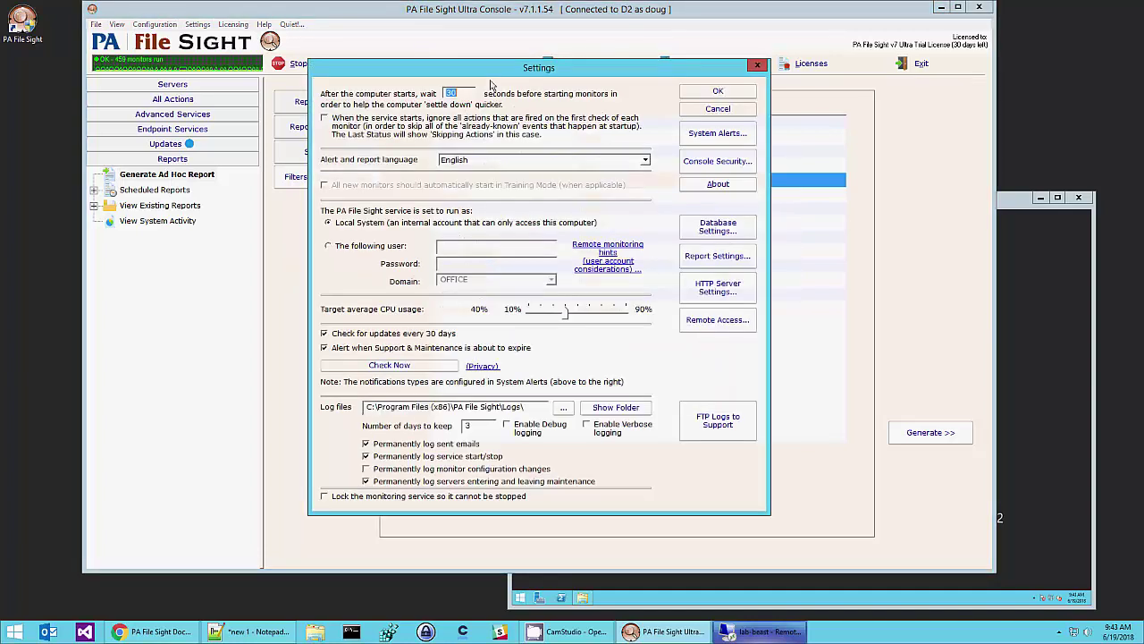
click(715, 227)
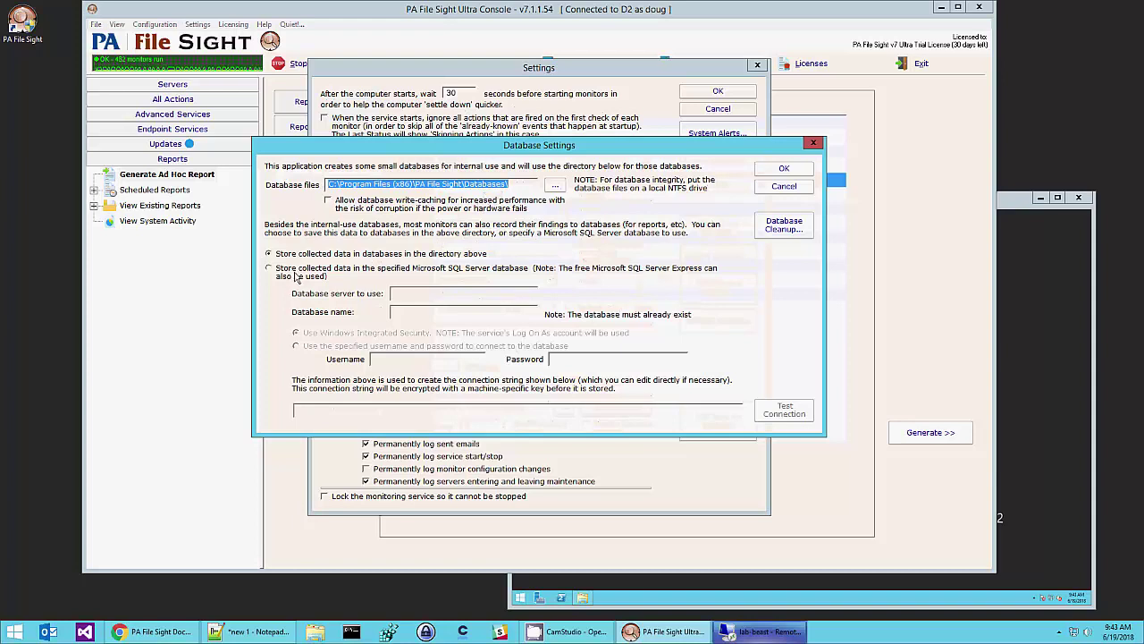
click(776, 232)
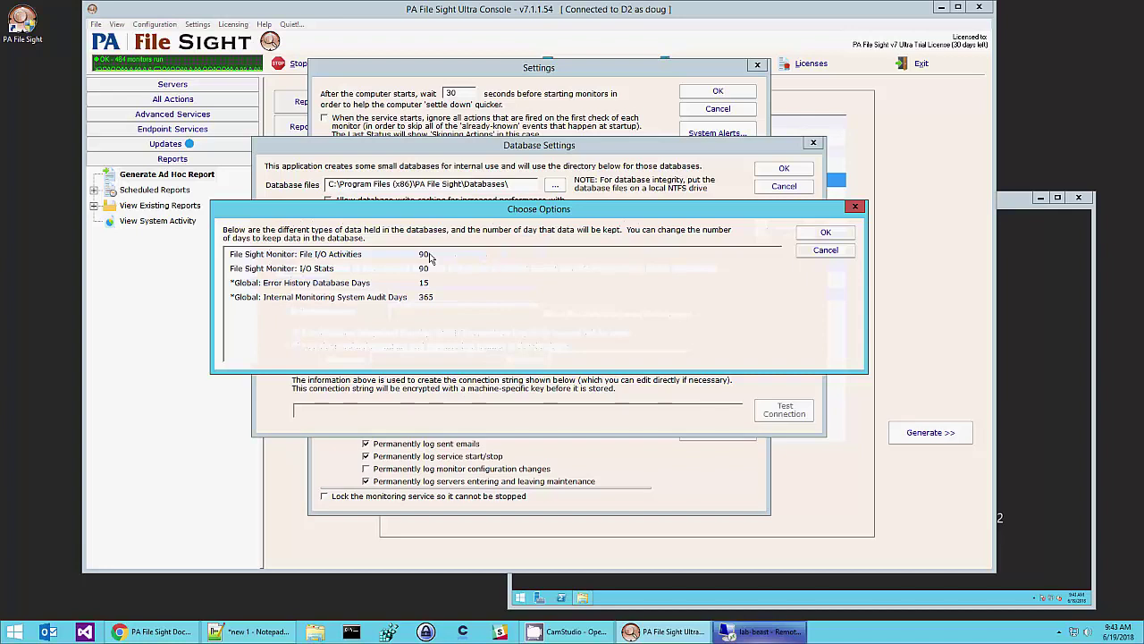
click(818, 250)
click(784, 187)
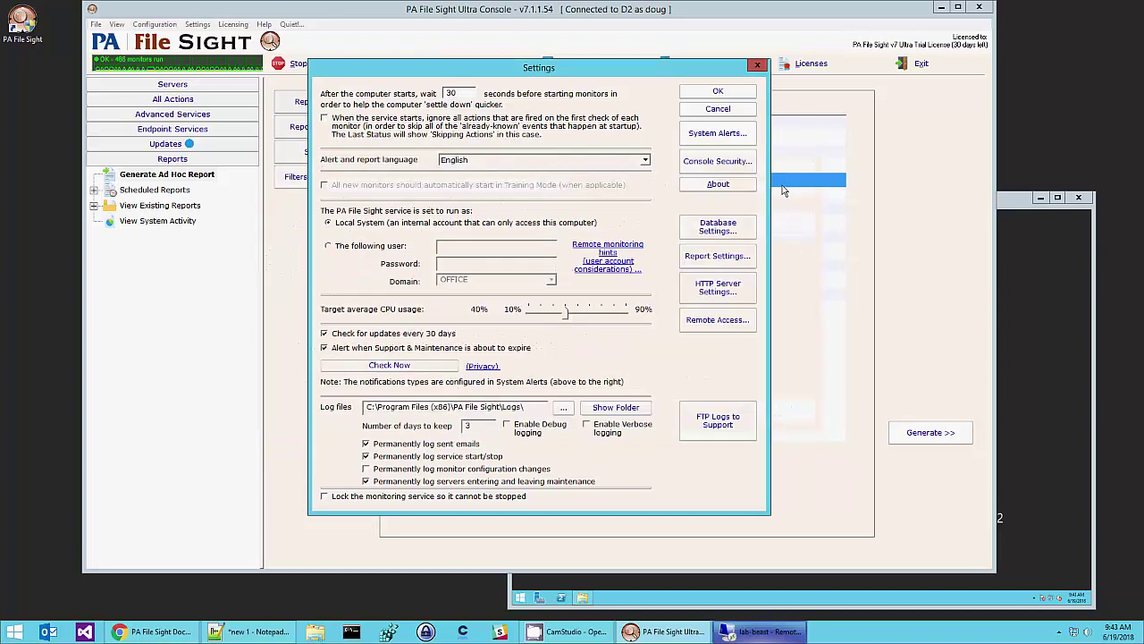
click(717, 110)
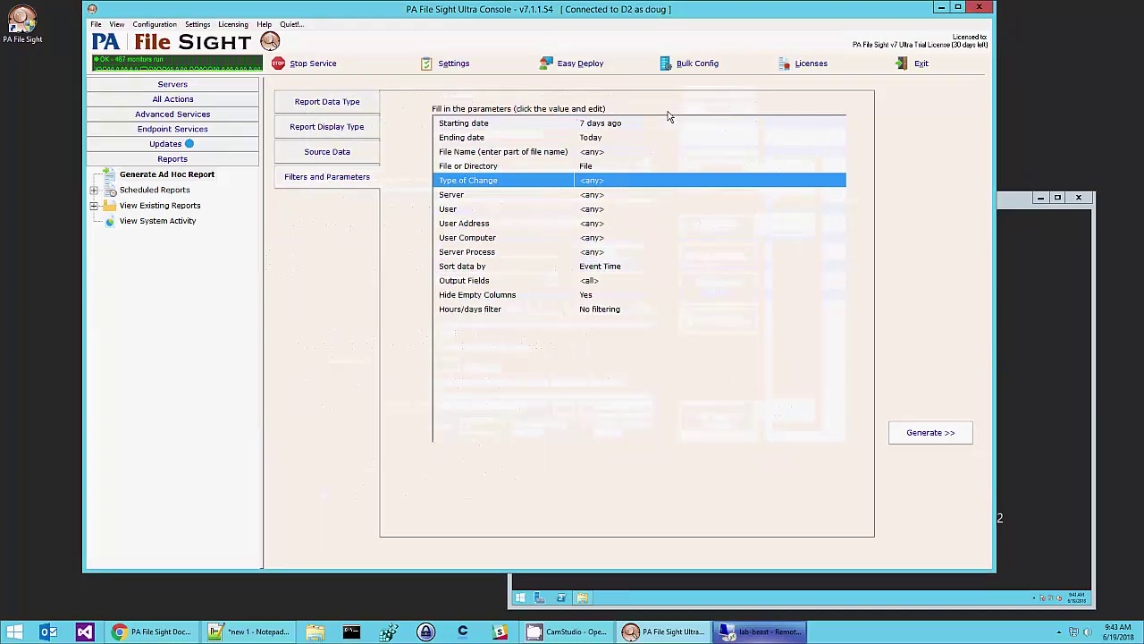